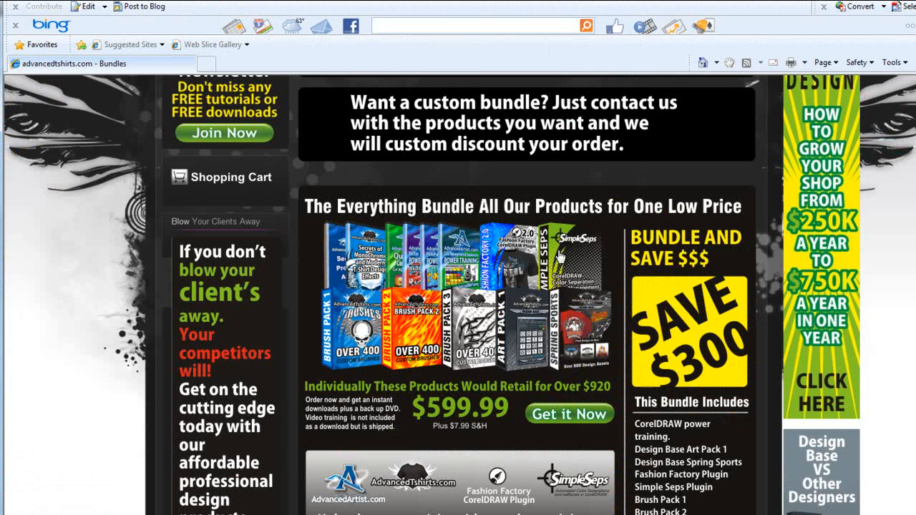
Look through the product bundle offers on the advancedtshirts.com Bundles page.
scroll(901, 161, down, 2)
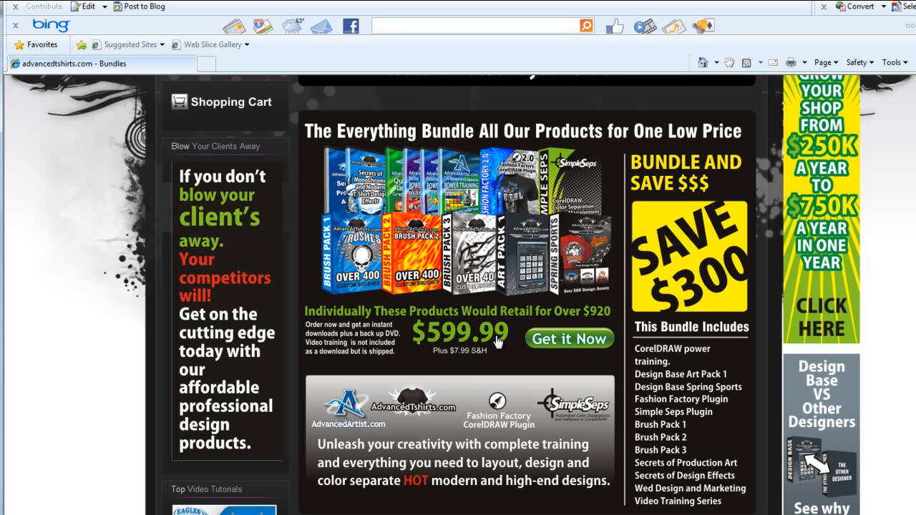
scroll(908, 226, down, 5)
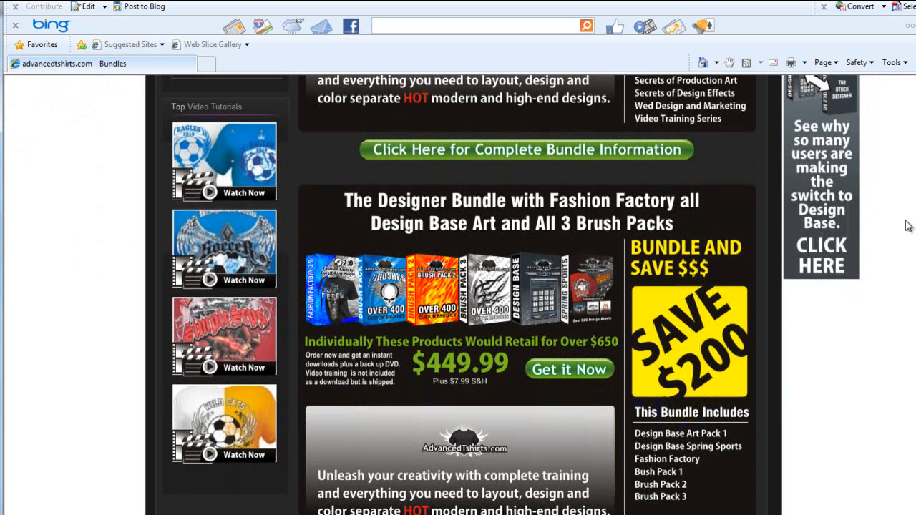
scroll(908, 226, down, 1)
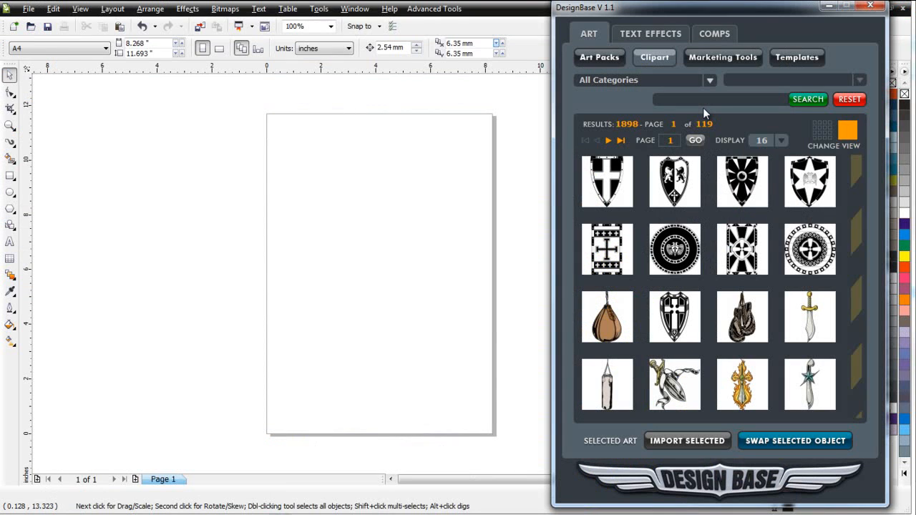
Search the Design Base clipart for "car" and preview the results enlarged before returning to the thumbnail grid.
text(car)
key(Return)
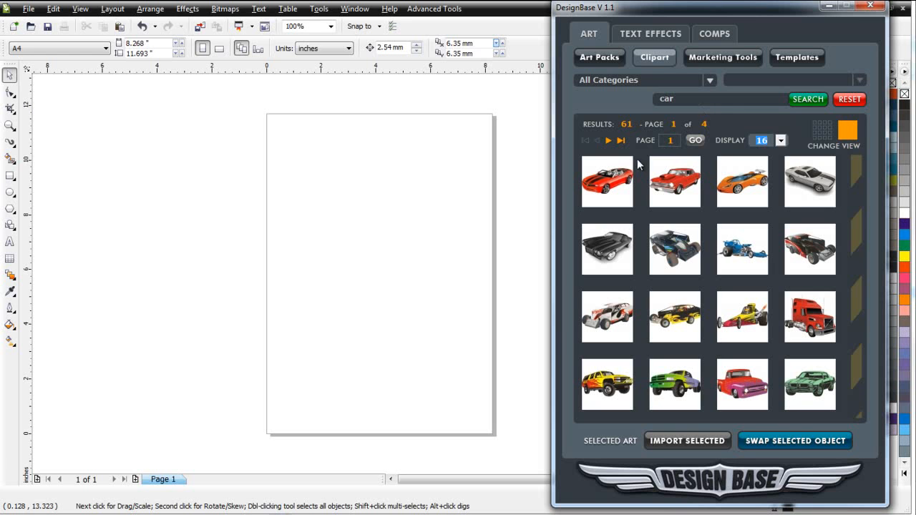
click(852, 128)
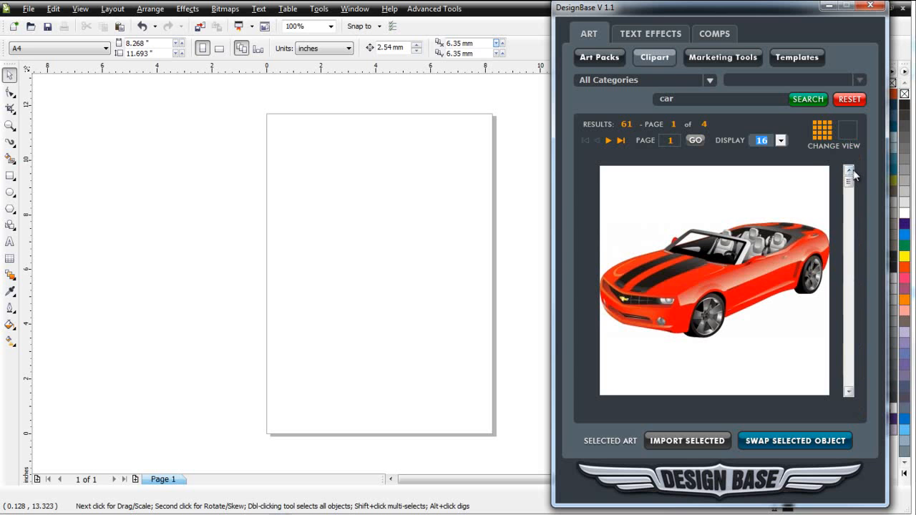
drag(849, 179, 851, 239)
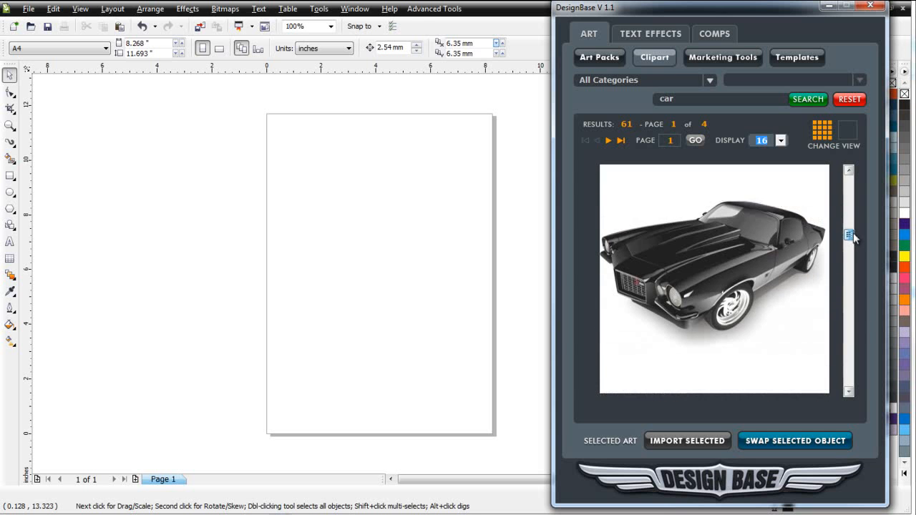
click(823, 133)
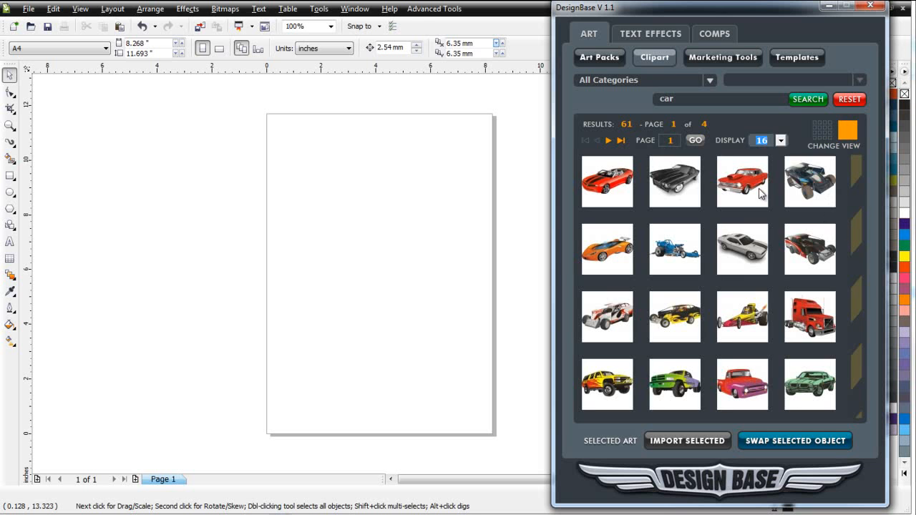
Check the second page of car results, then place the black muscle car from the first page in the current document.
click(609, 140)
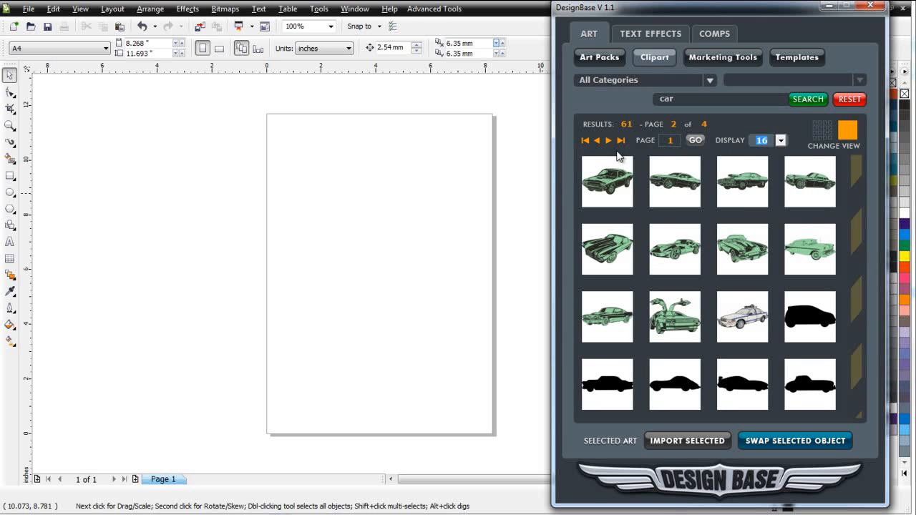
click(597, 141)
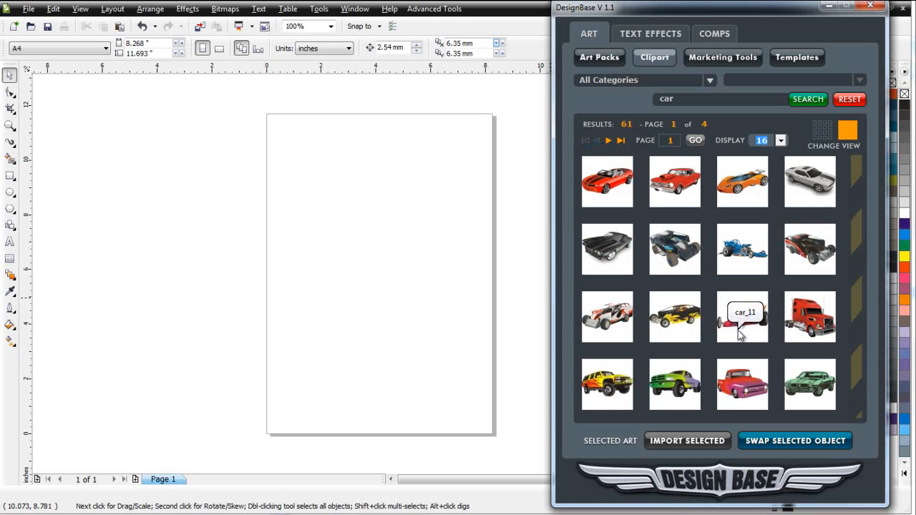
double_click(610, 249)
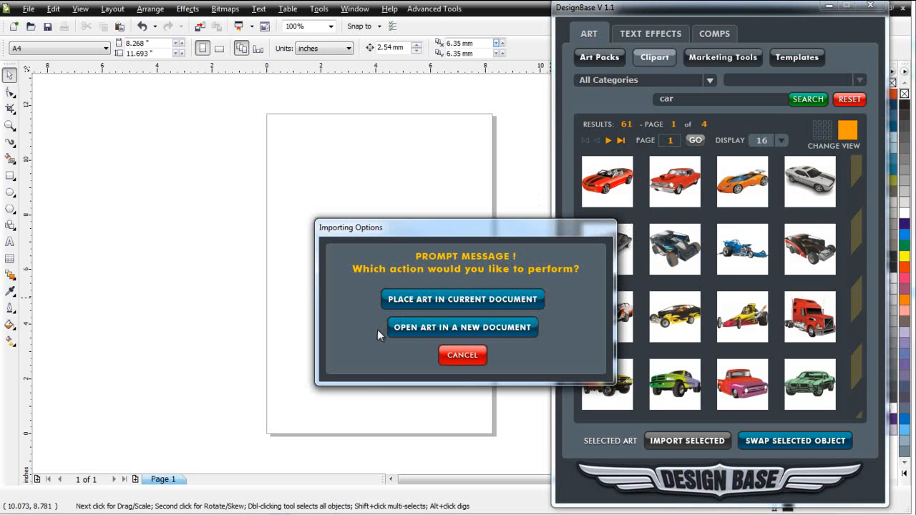
click(462, 301)
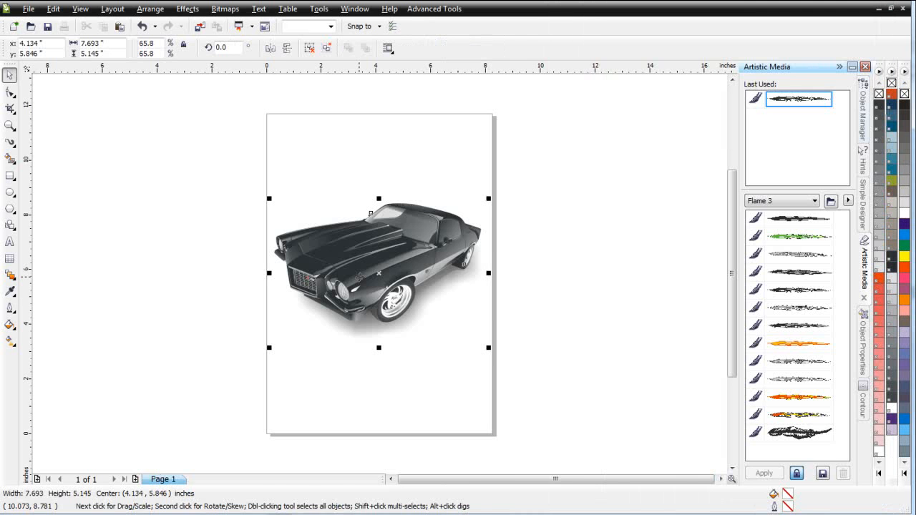
Rotate the imported car counterclockwise to about 13.7 degrees and move it slightly lower on the page.
click(491, 198)
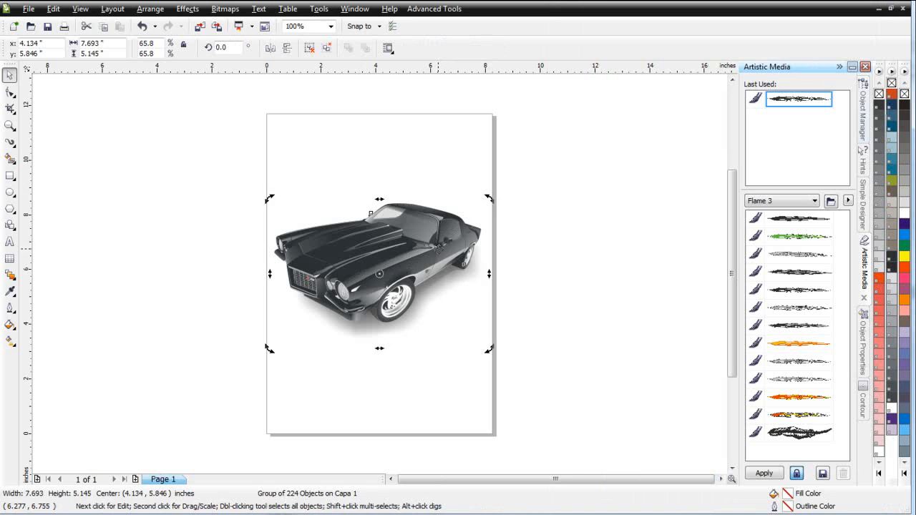
drag(487, 197, 462, 185)
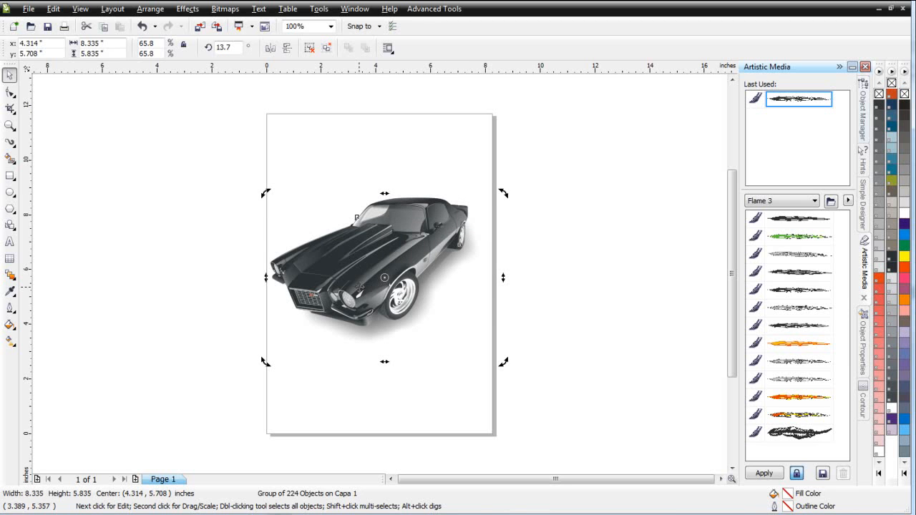
drag(440, 237, 439, 255)
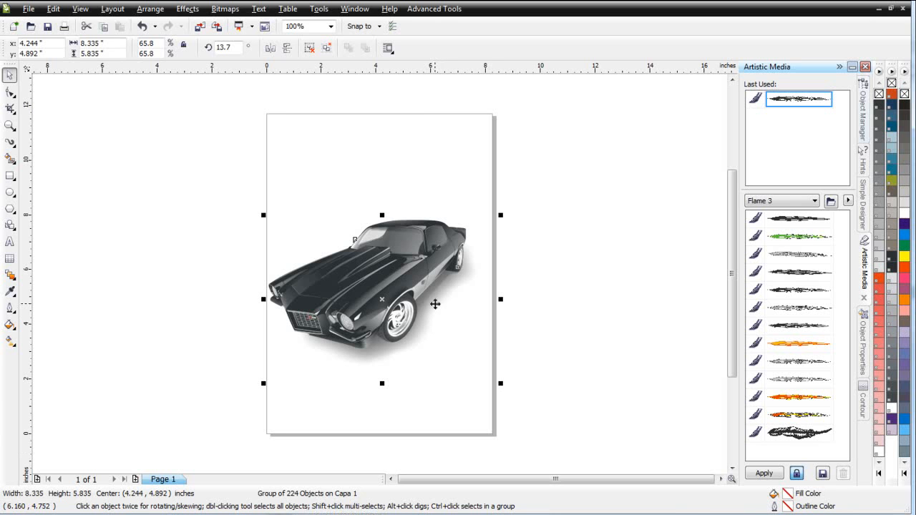
Delete the drop shadow beneath the car.
click(471, 415)
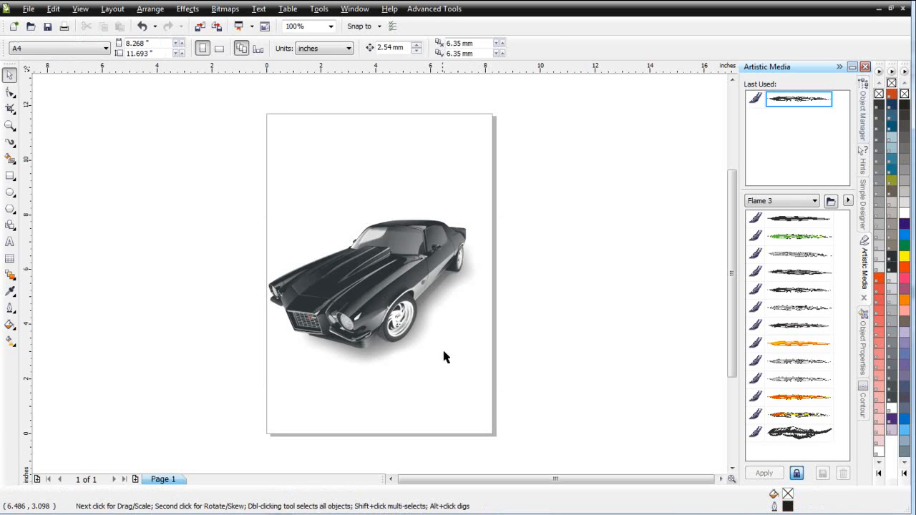
click(425, 325)
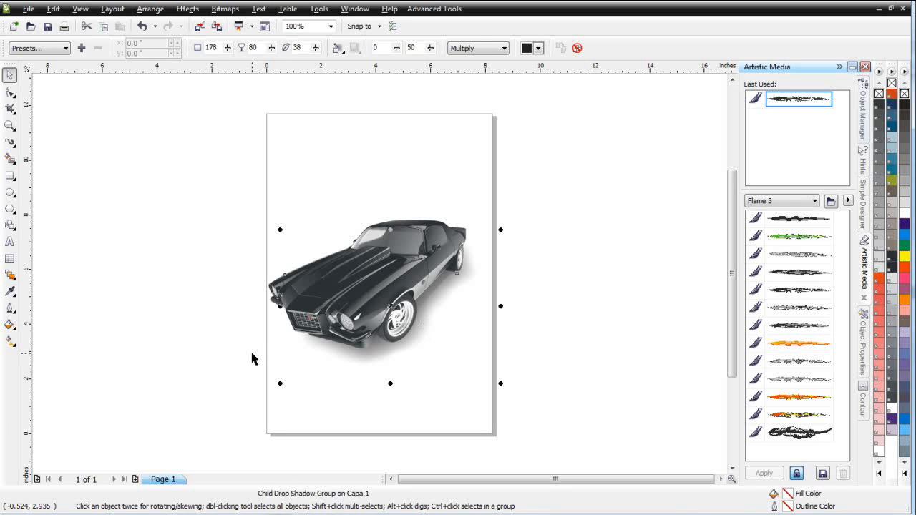
key(Delete)
Rotate the car slightly clockwise to about 10.4 degrees and shift it to the right on the page.
click(440, 262)
click(440, 262)
drag(473, 213, 475, 221)
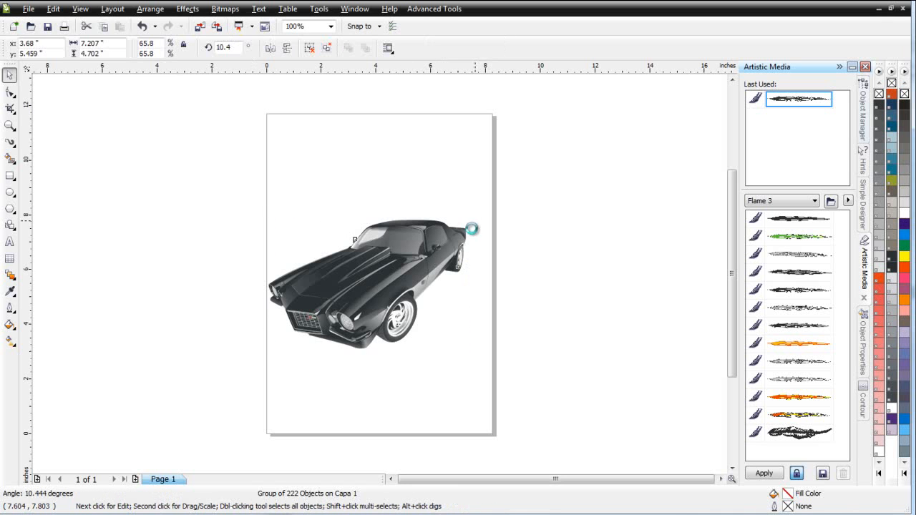
drag(391, 296, 399, 294)
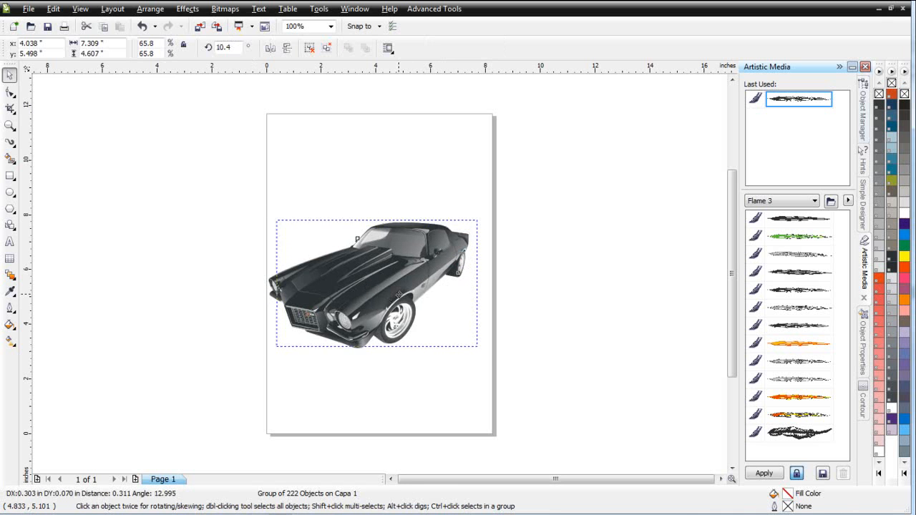
click(399, 407)
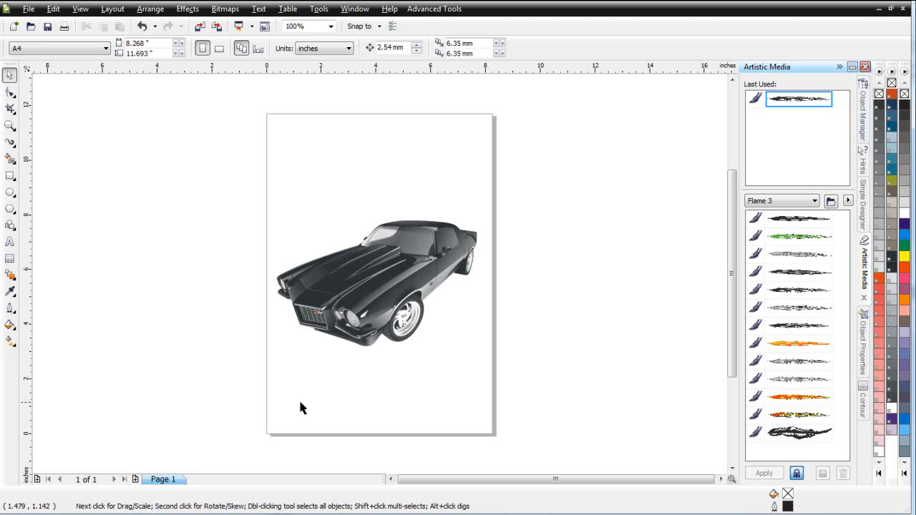
Load the Graphic Flames folder Flame 3 for the Artistic Media brush and choose its first black flame stroke.
click(10, 143)
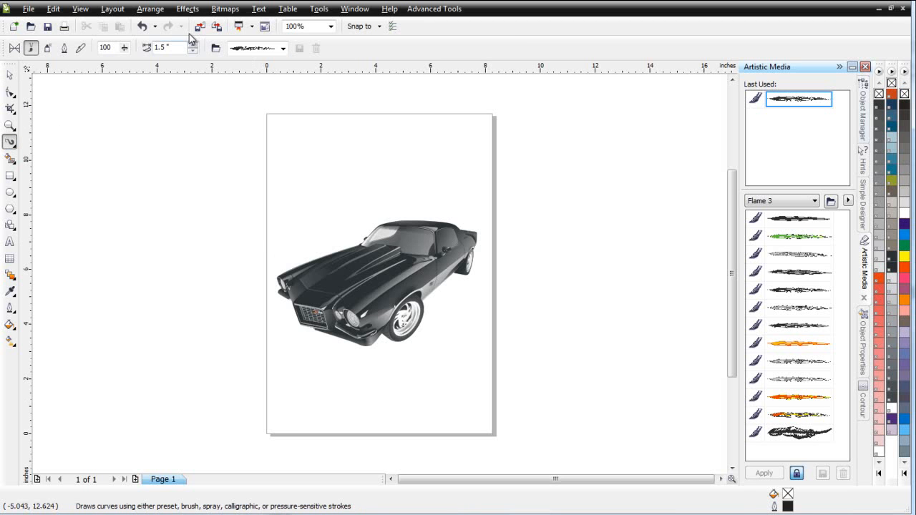
click(214, 51)
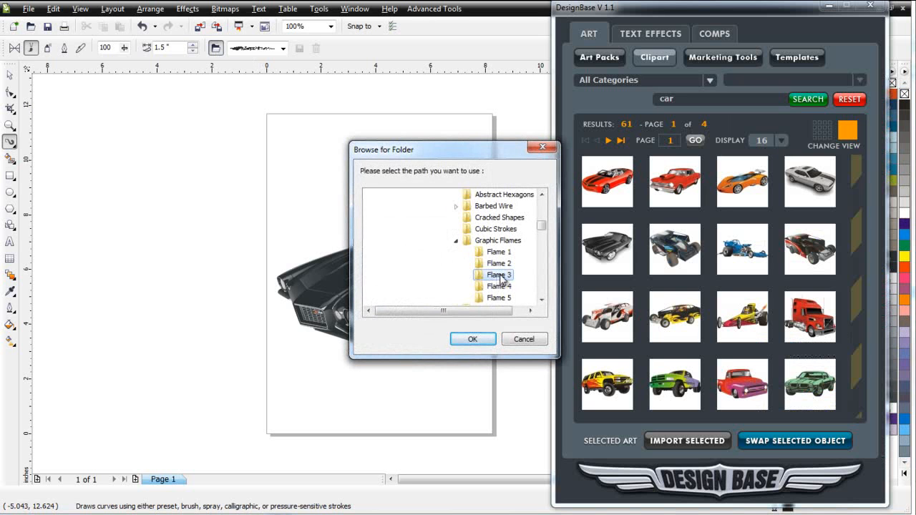
click(485, 339)
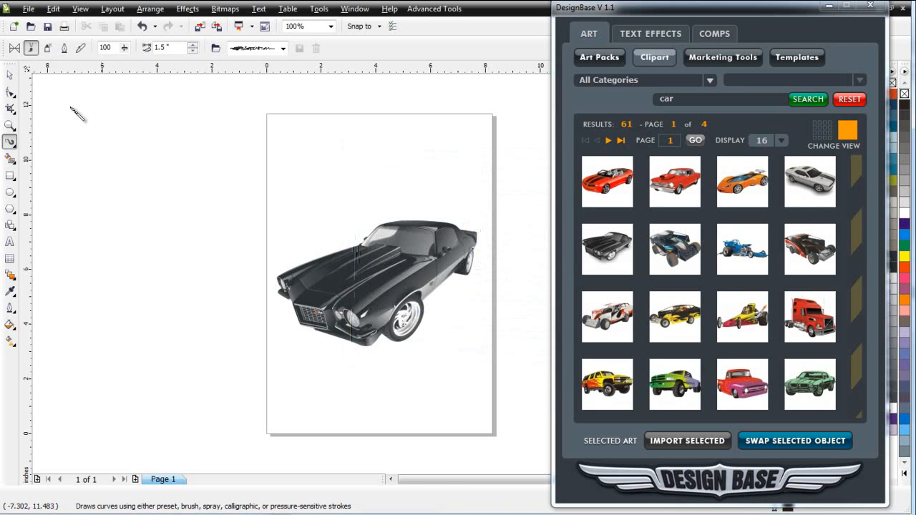
click(283, 48)
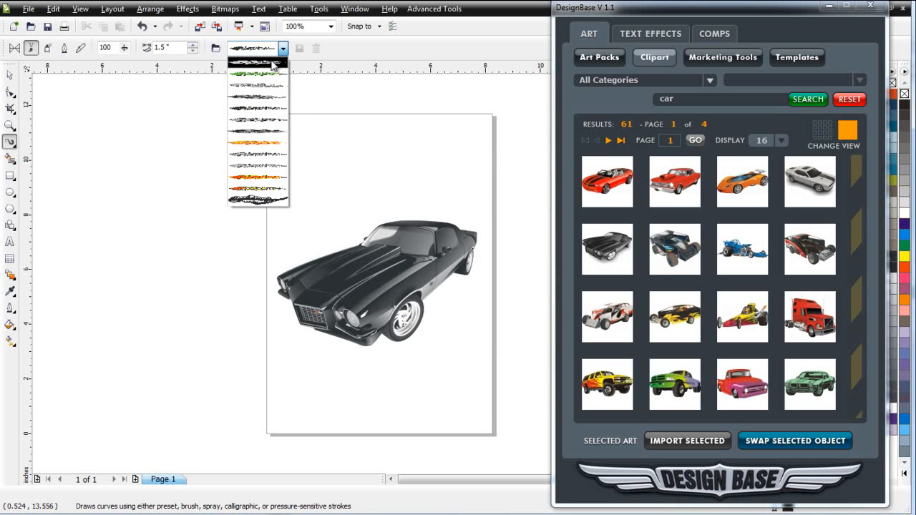
click(273, 65)
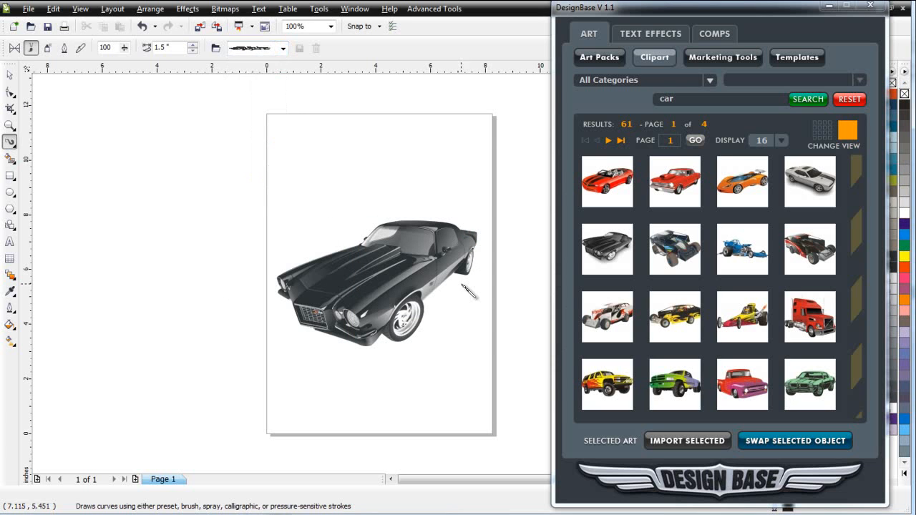
Paint two flame brush strokes from the car's rear and front that cross below it near the page's lower edge.
mouse_move(469, 256)
mouse_down()
mouse_move(463, 246)
mouse_move(459, 283)
mouse_move(431, 324)
mouse_move(373, 378)
mouse_move(355, 423)
mouse_move(370, 432)
mouse_up()
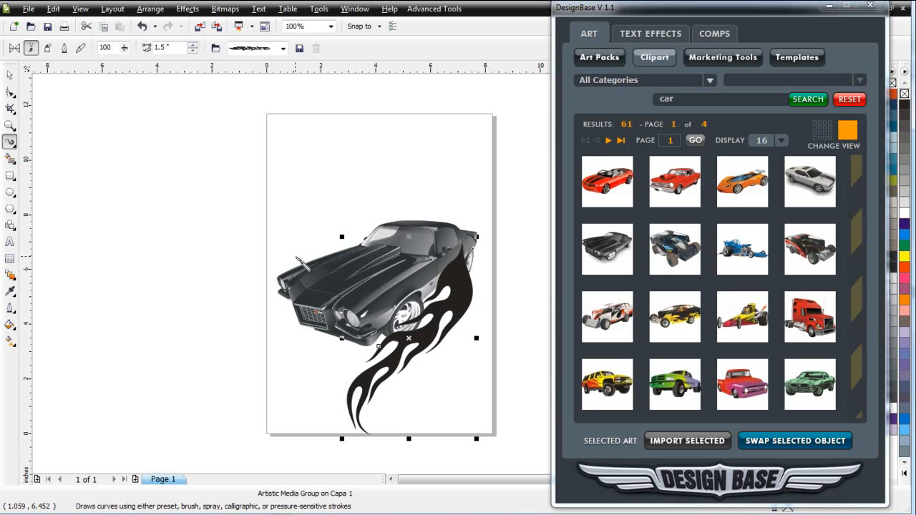
mouse_move(288, 283)
mouse_down()
mouse_move(328, 325)
mouse_move(400, 366)
mouse_move(417, 397)
mouse_move(409, 445)
mouse_up()
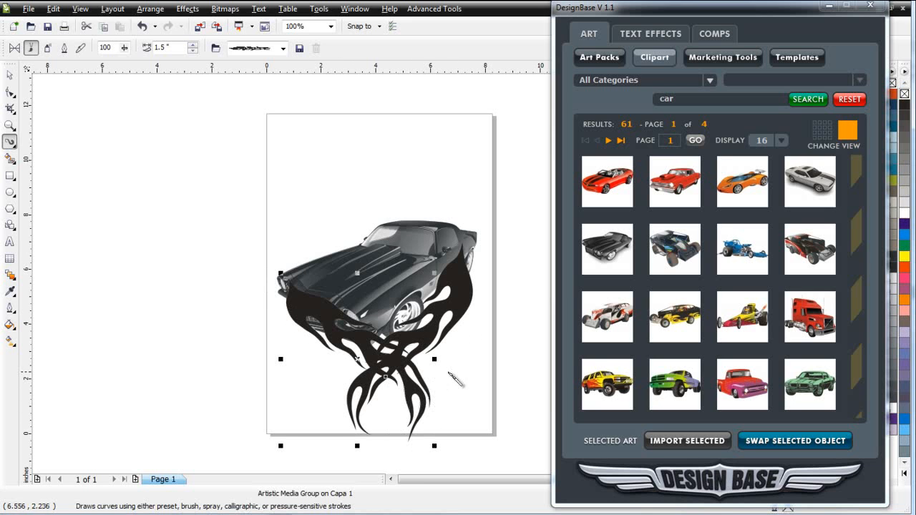
click(10, 74)
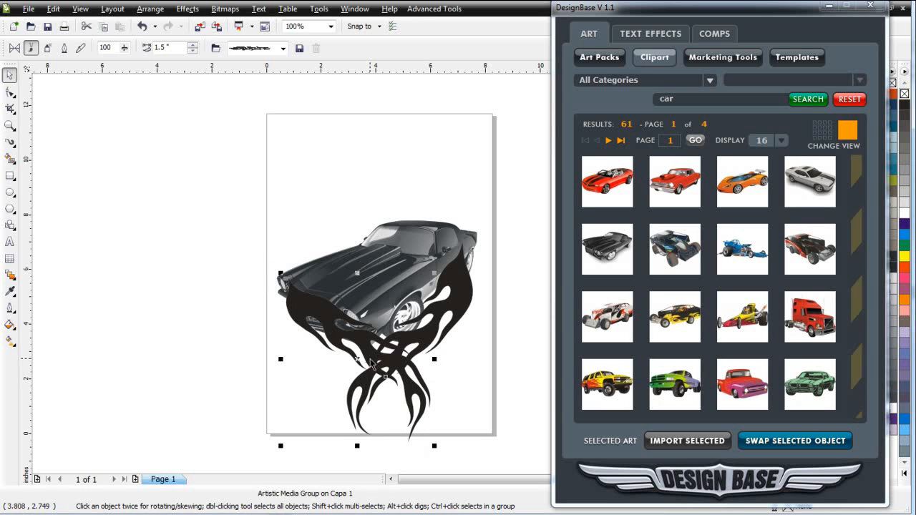
Reshape the lower end of the flame stroke from the car's rear by moving its end node and control handles.
key(F10)
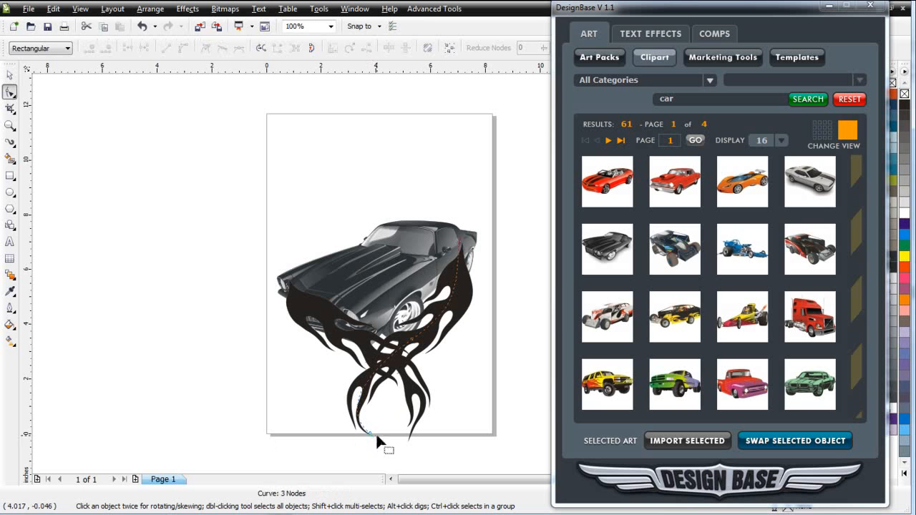
drag(372, 431, 349, 387)
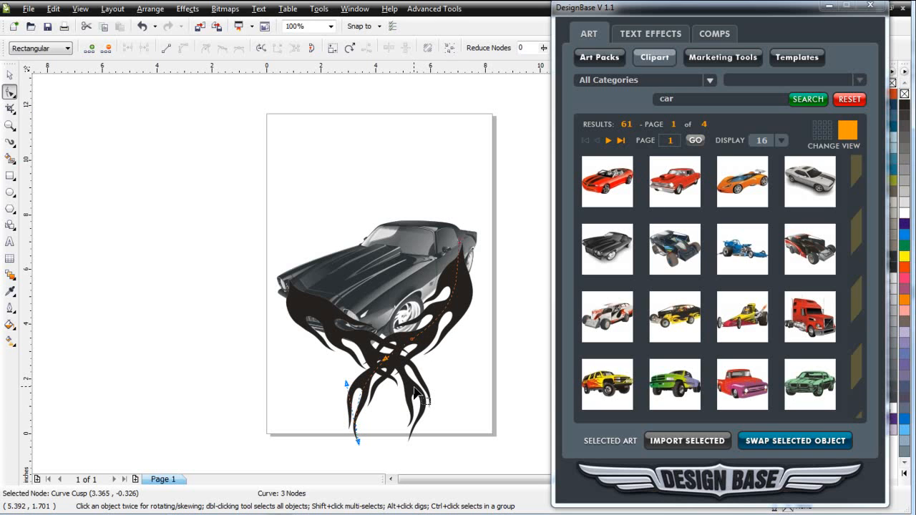
key(space)
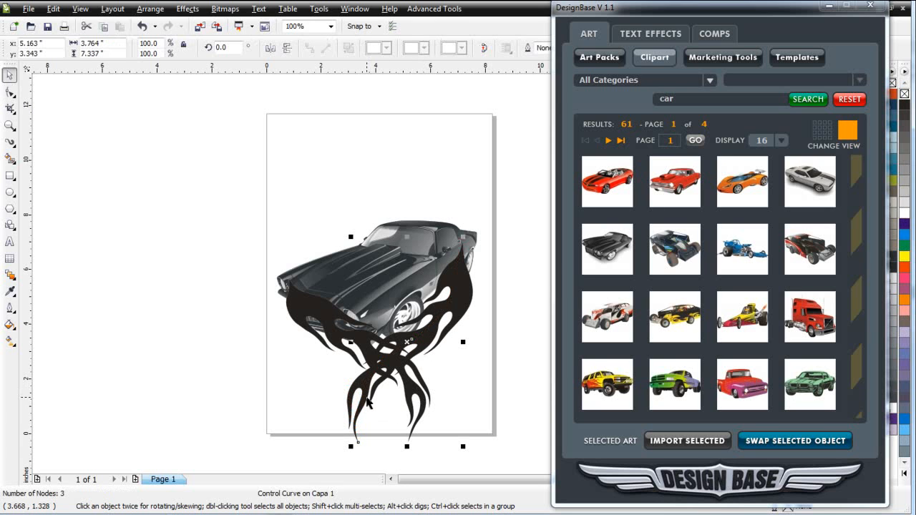
key(space)
drag(359, 442, 349, 442)
drag(336, 385, 352, 374)
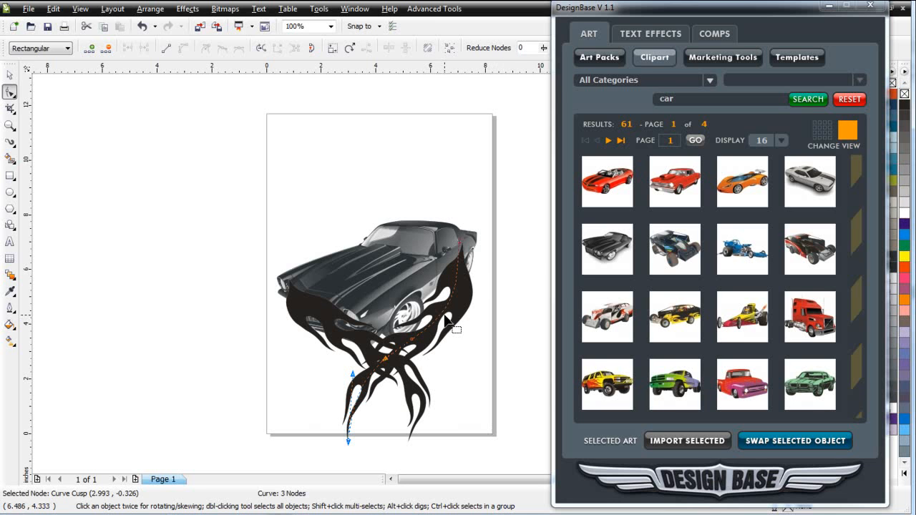
Delete both flame strokes below the car.
click(9, 75)
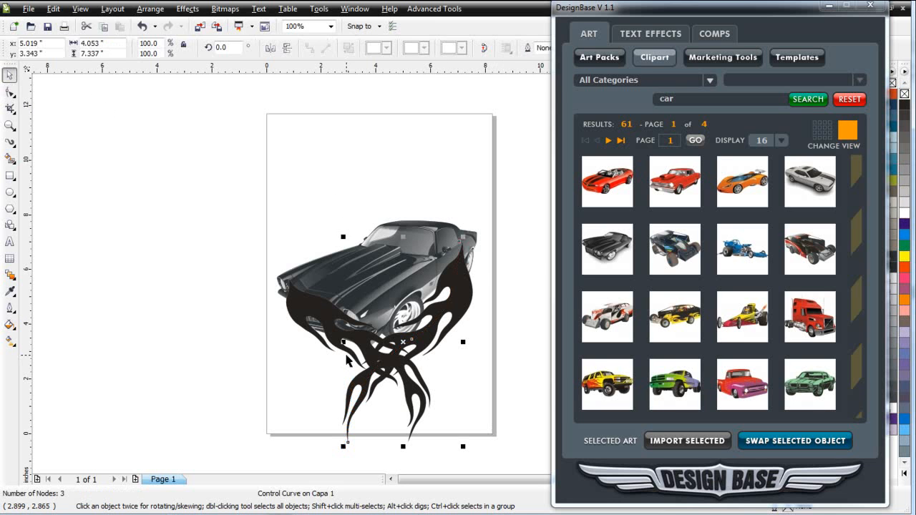
key(Delete)
click(411, 397)
key(Delete)
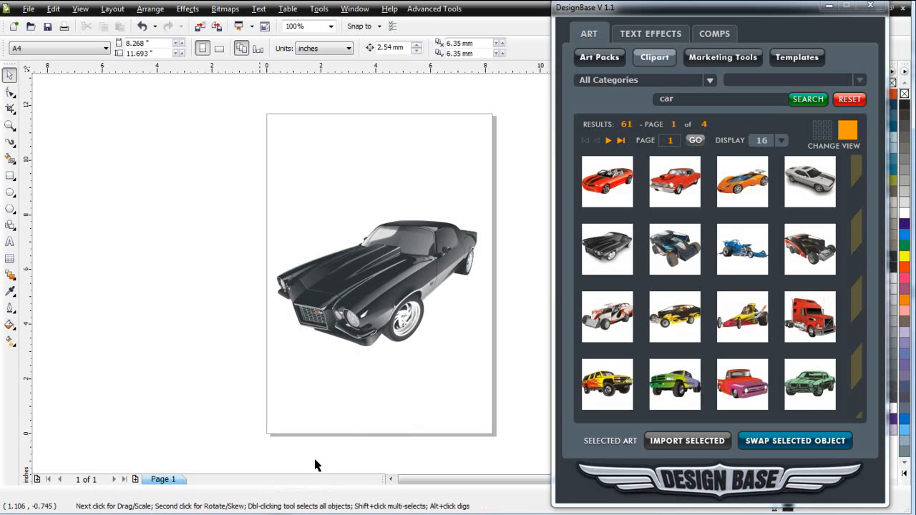
Paint two black flame brush strokes over the car, from its rear and from its hood, that converge below it near the page's lower edge.
click(10, 142)
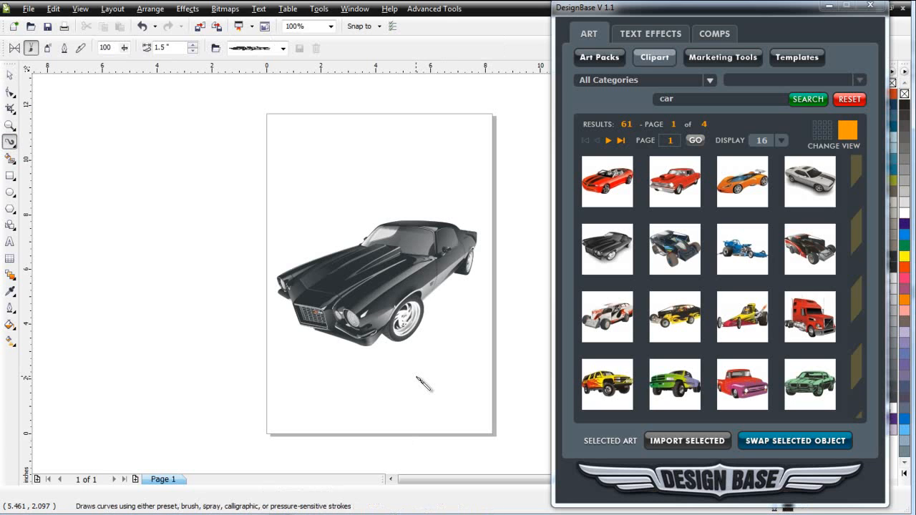
mouse_move(471, 234)
mouse_down()
mouse_move(465, 267)
mouse_move(374, 393)
mouse_move(381, 423)
mouse_move(401, 444)
mouse_move(387, 461)
mouse_up()
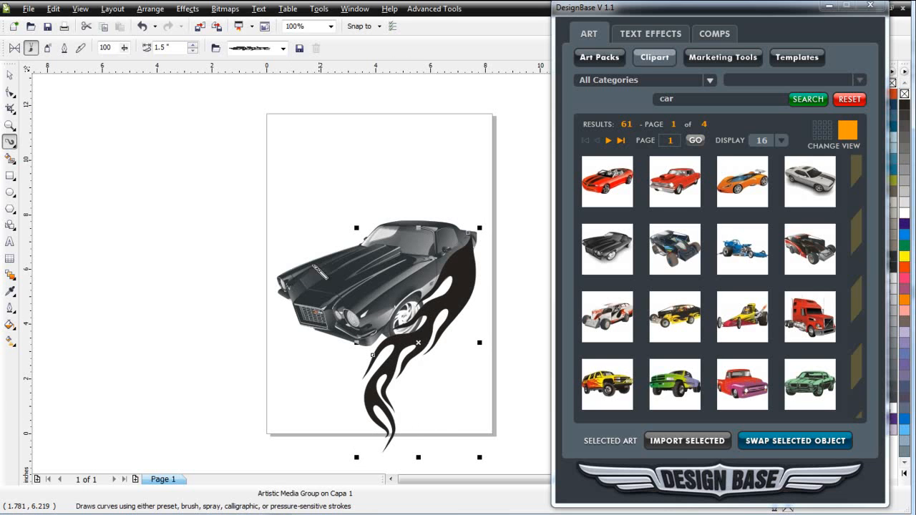
mouse_move(343, 258)
mouse_down()
mouse_move(310, 247)
mouse_move(275, 281)
mouse_move(308, 329)
mouse_move(340, 349)
mouse_move(353, 371)
mouse_move(346, 386)
mouse_move(387, 444)
mouse_up()
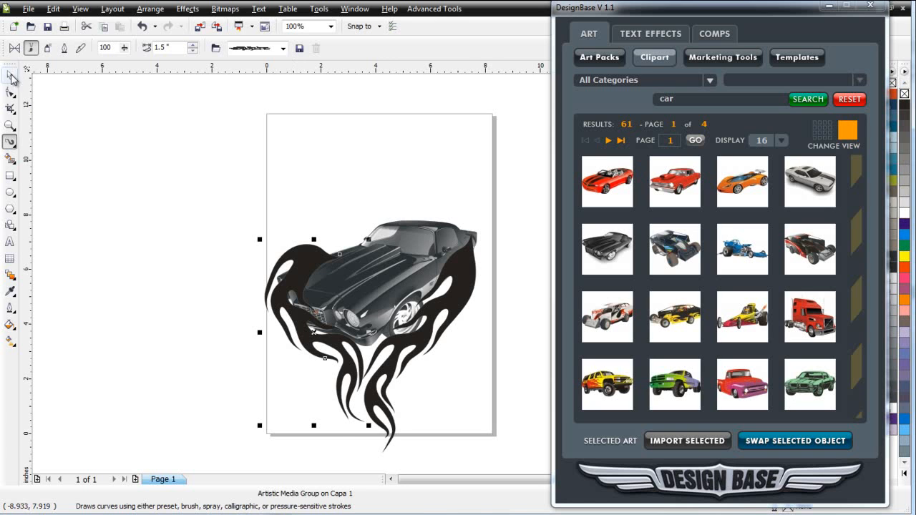
Select both flame strokes and restyle them with the fifth brush stroke of the set, then with the seventh, chrome-edged one.
key(space)
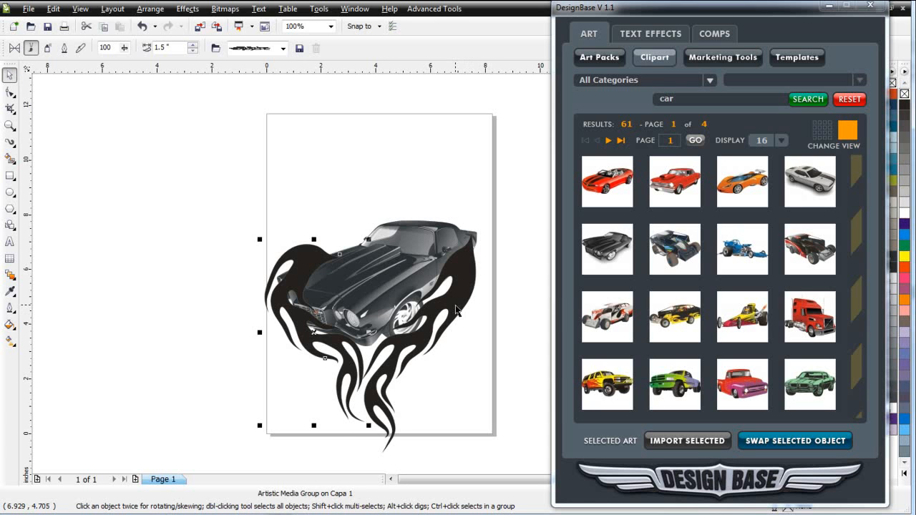
key(ctrl+a)
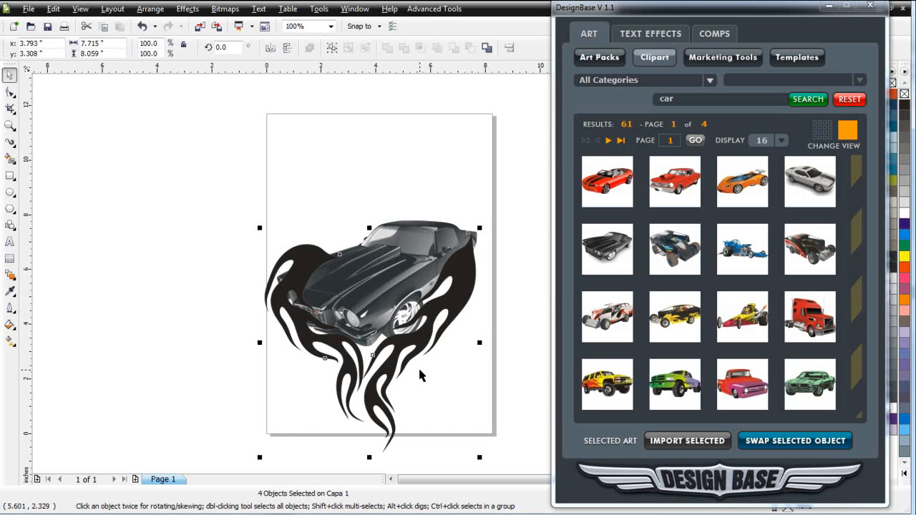
click(9, 142)
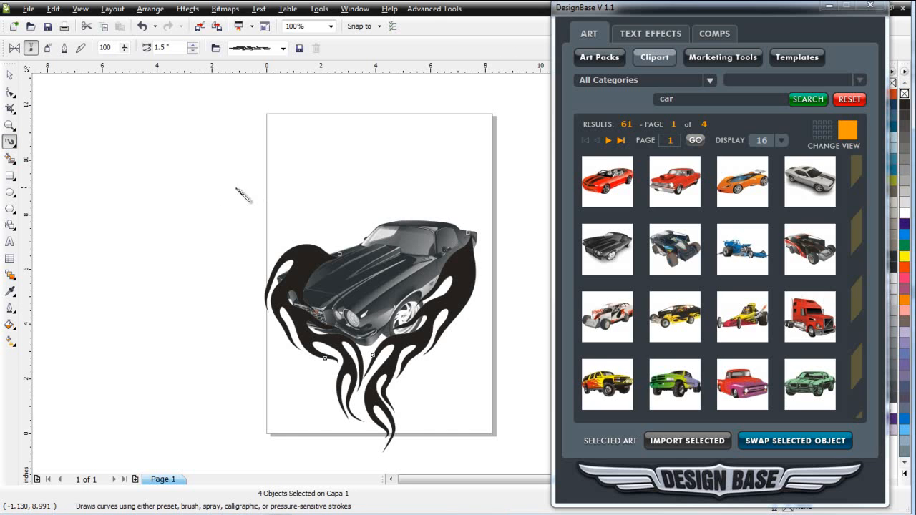
click(284, 48)
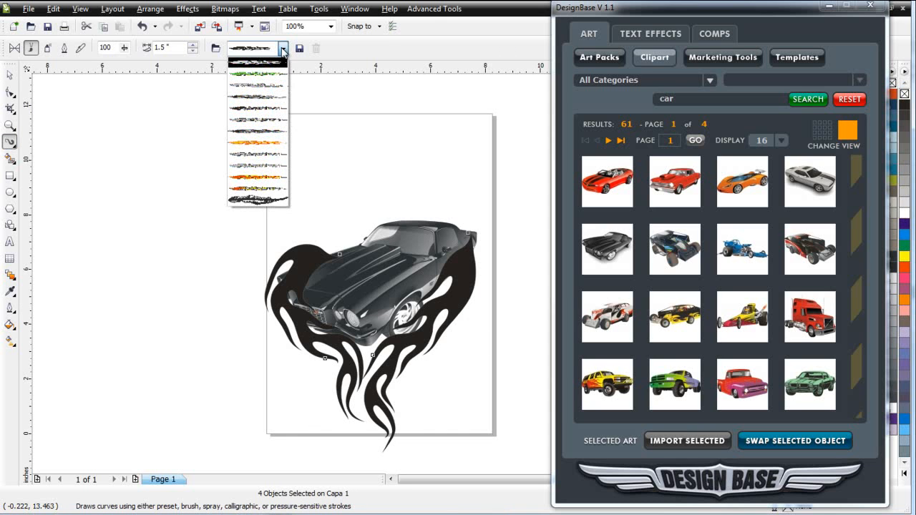
click(274, 108)
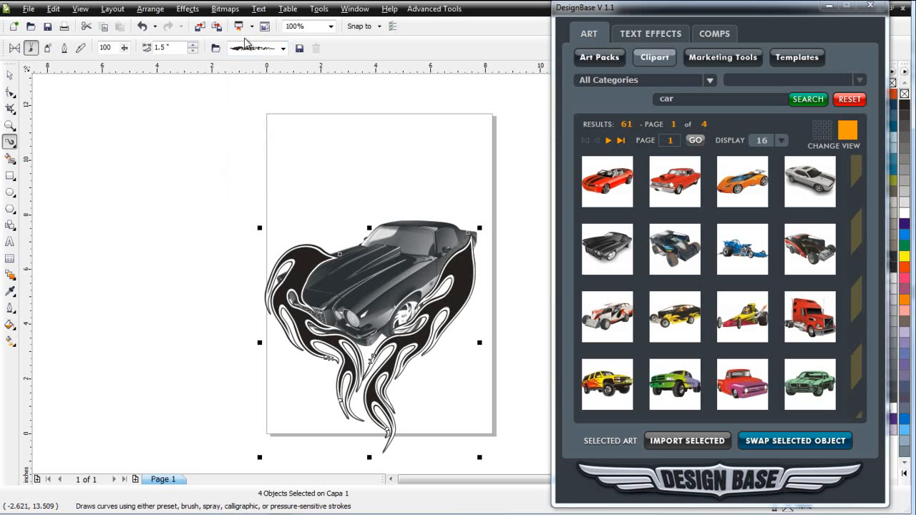
click(283, 48)
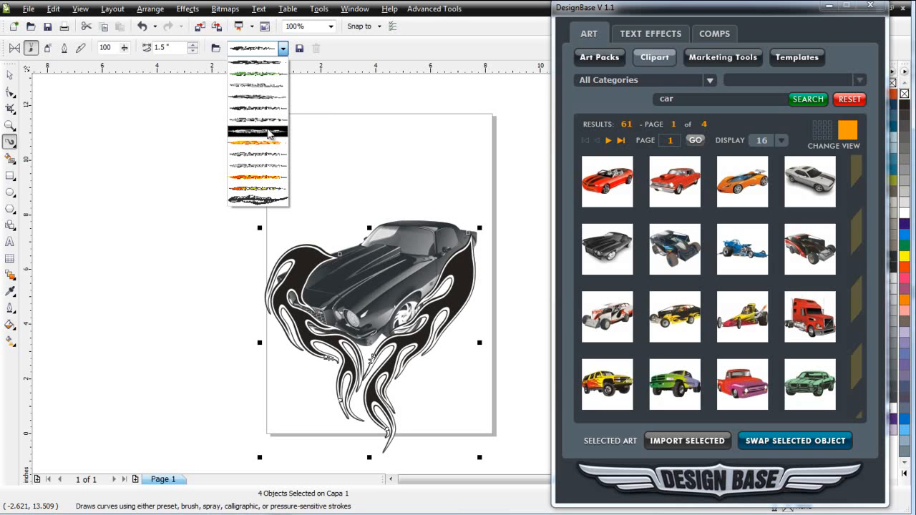
click(270, 133)
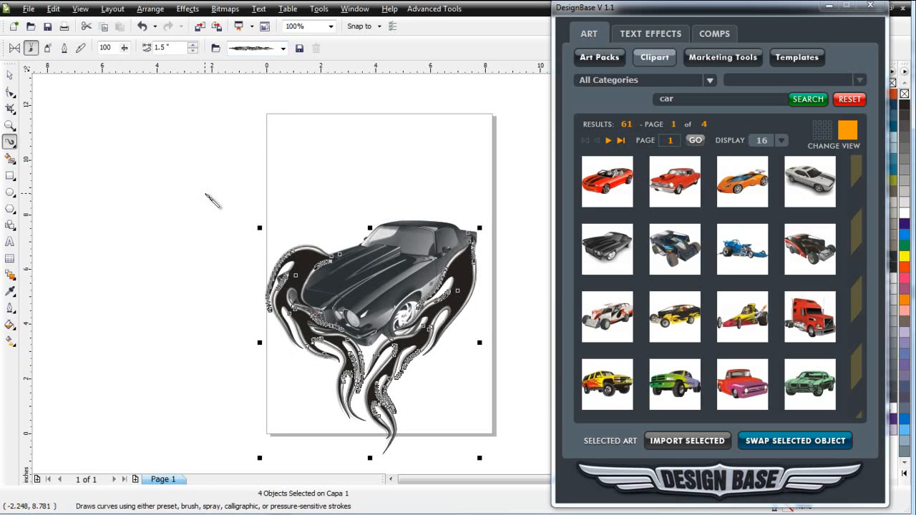
click(9, 75)
click(415, 444)
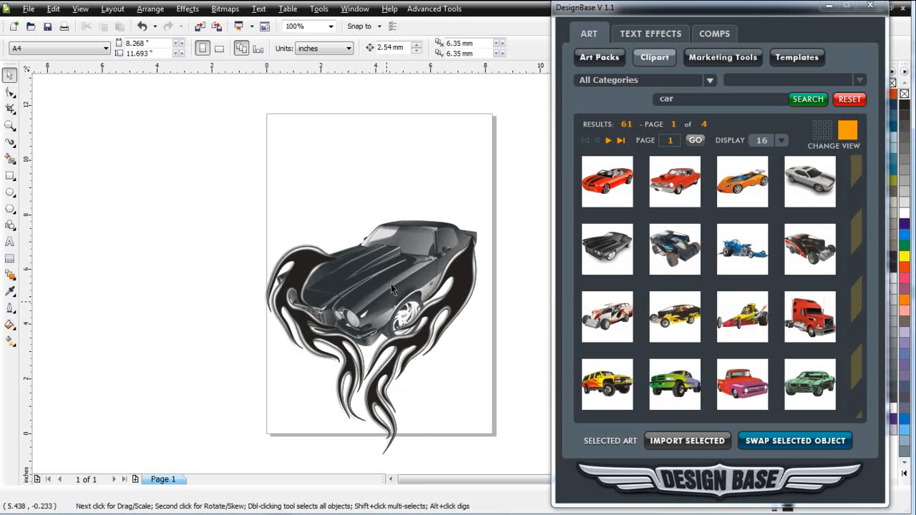
Bring the car group to the front of the page, above the flame strokes.
click(383, 257)
right_click(387, 258)
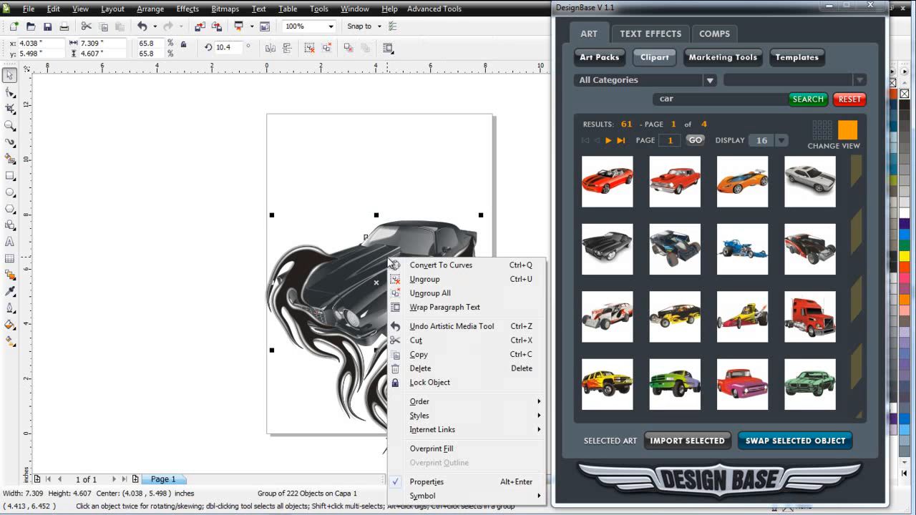
mouse_move(483, 402)
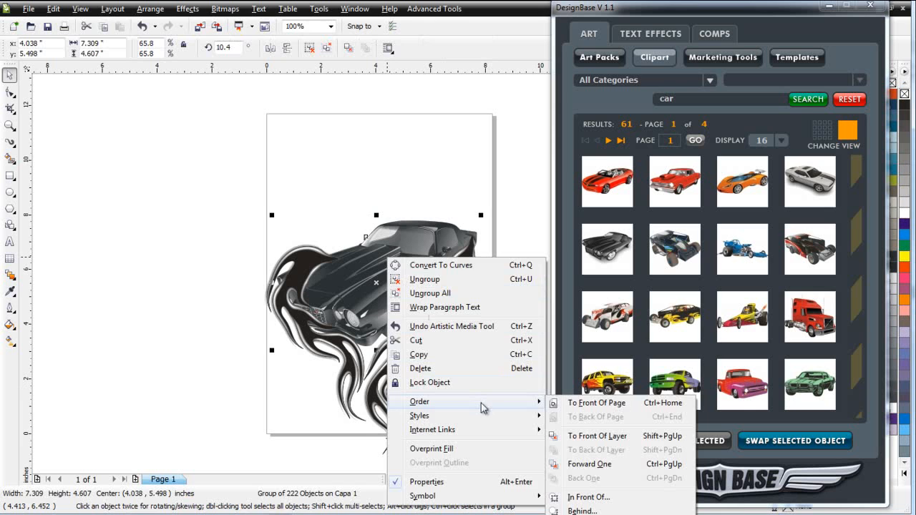
click(563, 406)
click(189, 380)
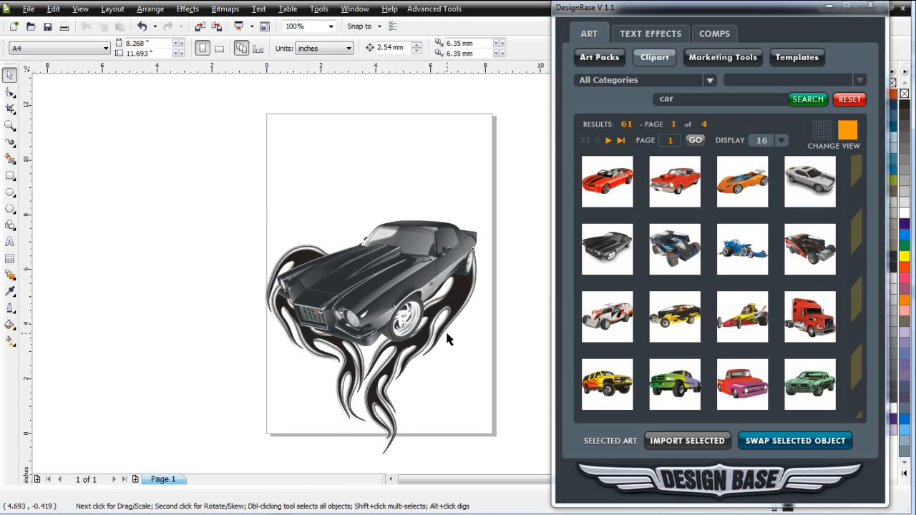
Add the artistic text "CamarO" above the car and enlarge it to about 7 inches wide.
click(10, 241)
click(289, 194)
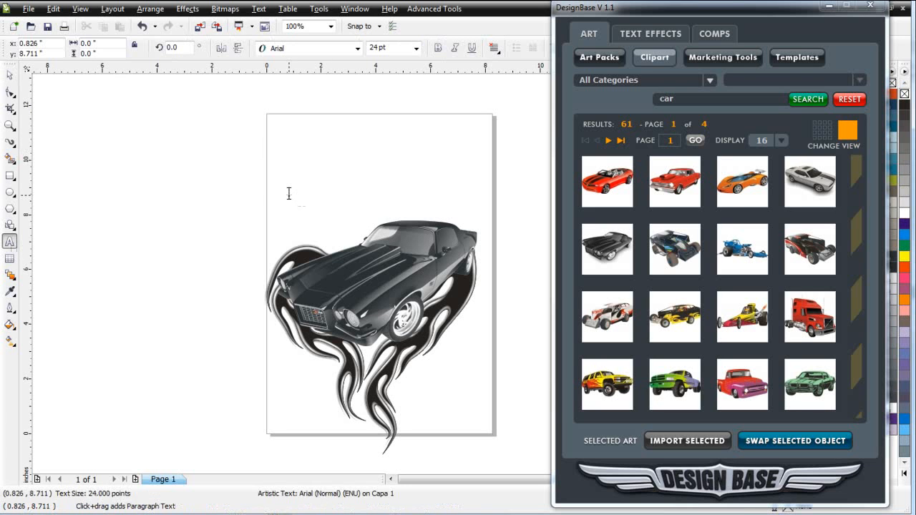
text(CamarO)
key(Escape)
click(10, 74)
drag(327, 184, 479, 126)
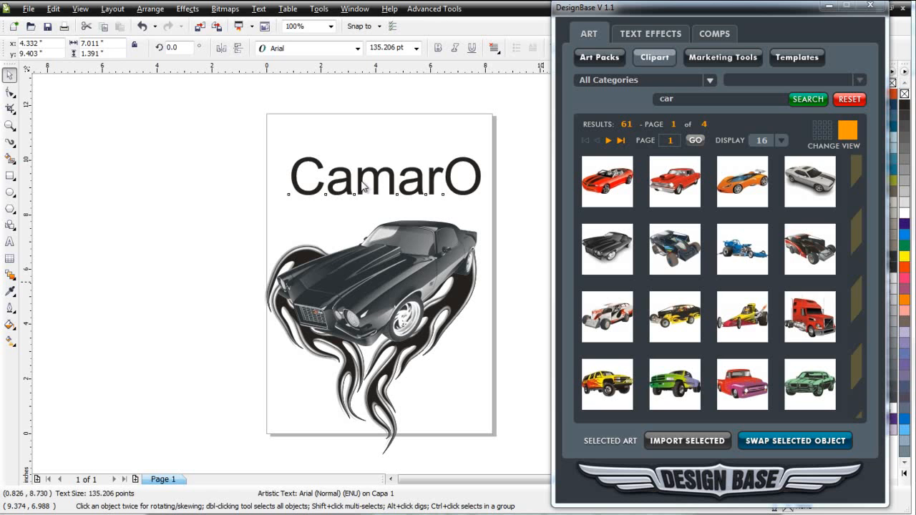
Set the CamarO text in the Crown Title font and widen its letter spacing to a total width of about 4.8 inches.
click(358, 49)
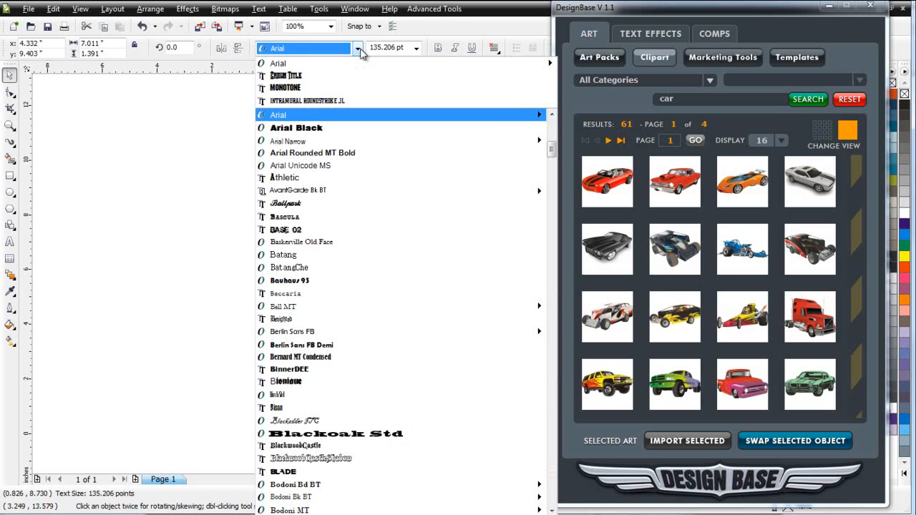
click(348, 75)
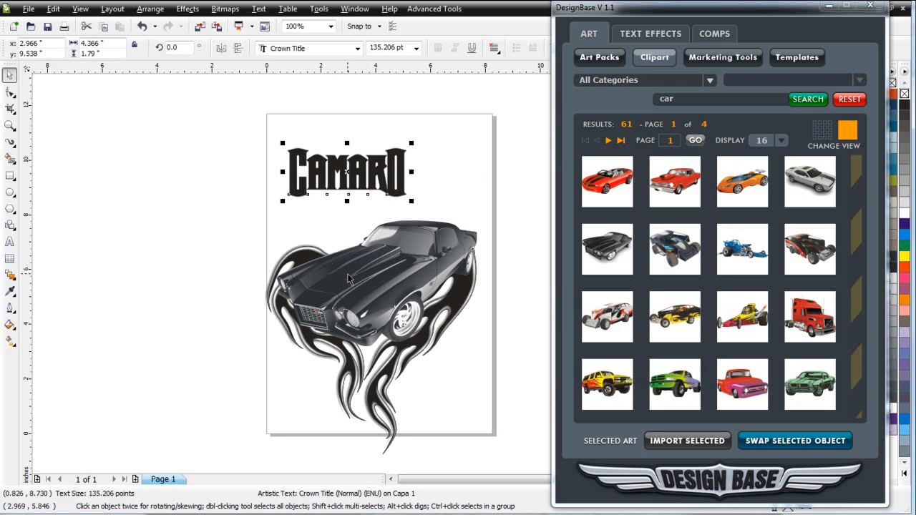
click(10, 92)
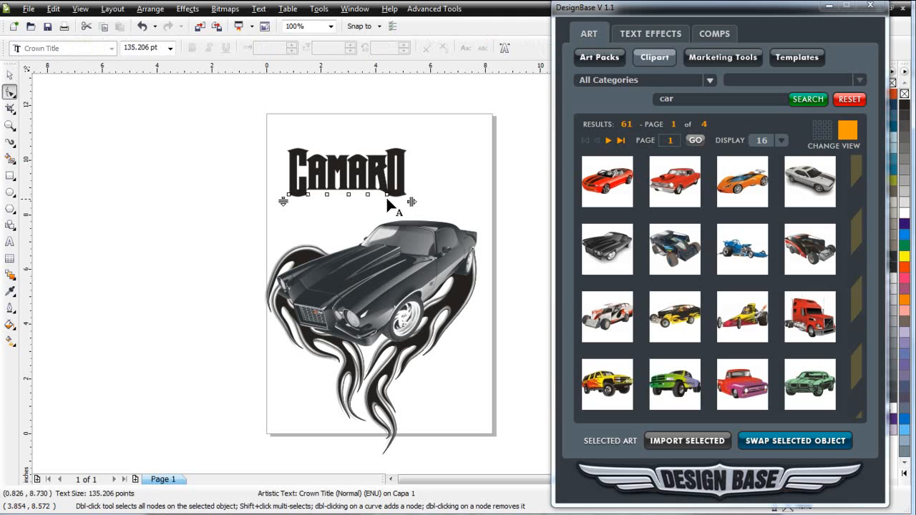
drag(412, 202, 418, 201)
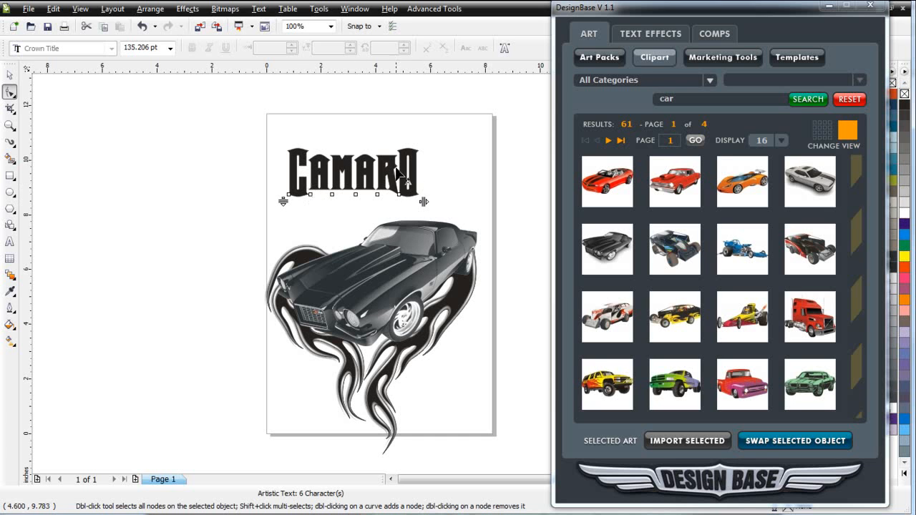
Enlarge the CamarO text to about 7.4 inches wide and move it down so it overlaps the car's roof.
click(10, 74)
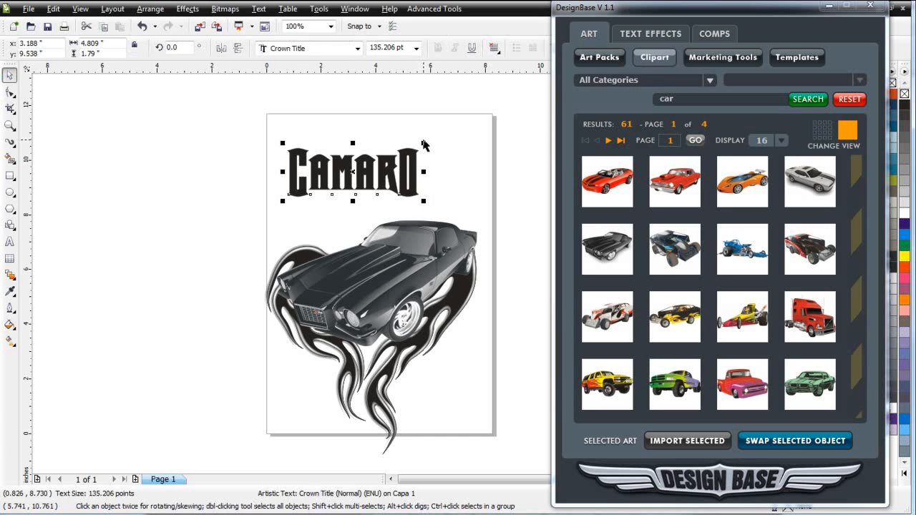
drag(423, 144, 490, 114)
drag(389, 162, 378, 204)
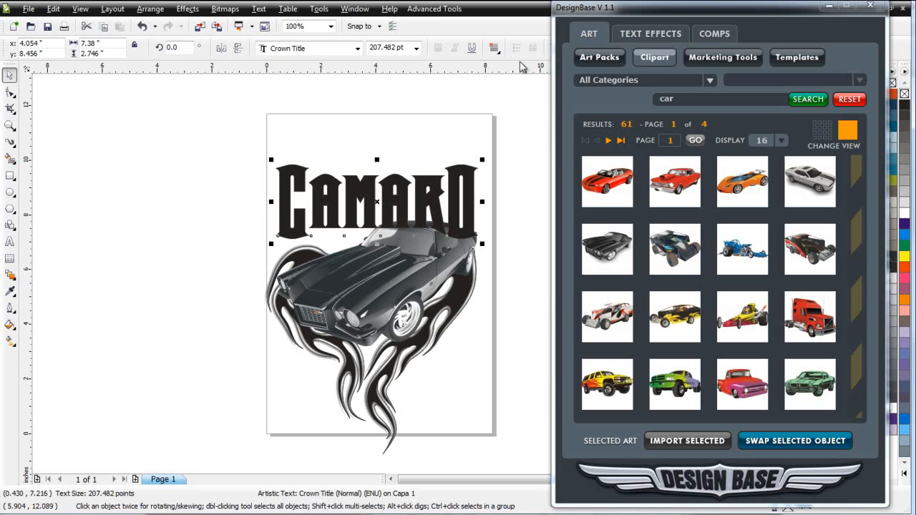
Browse the Design Base text envelopes and apply envelopeShape25 to the CamarO text.
click(650, 33)
click(741, 57)
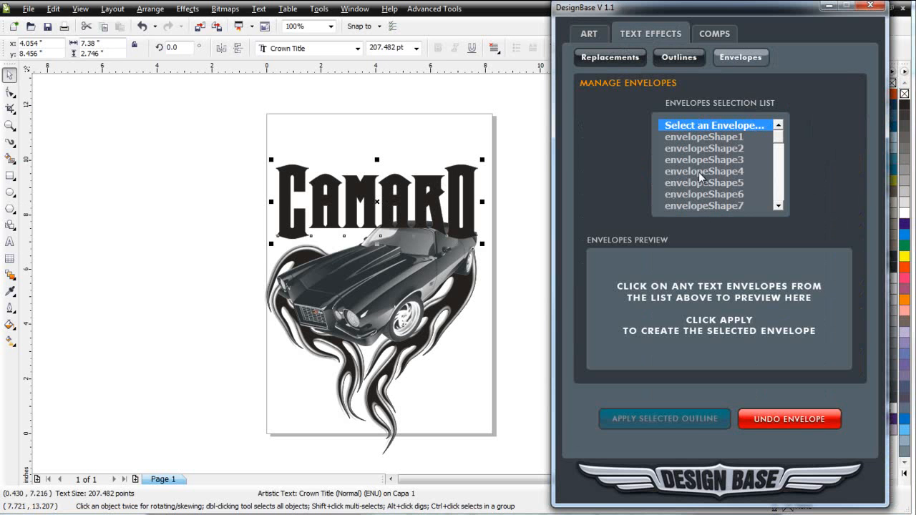
click(731, 126)
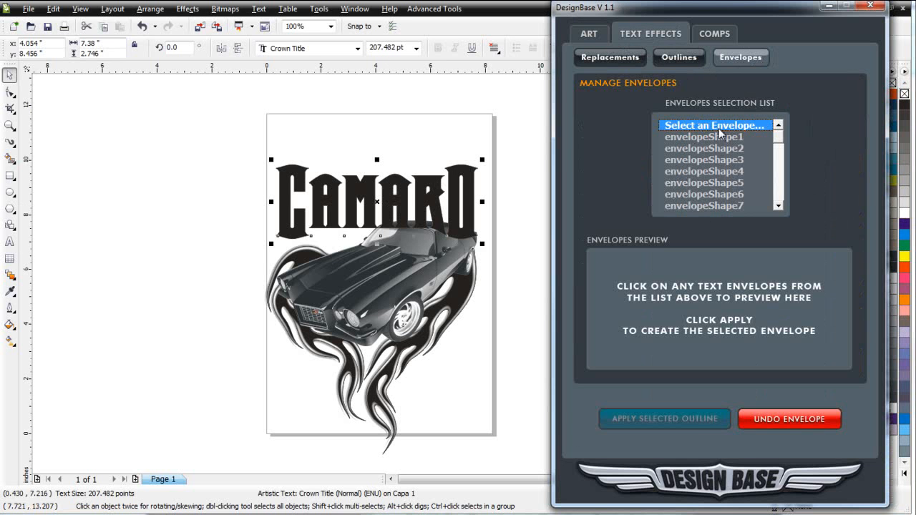
click(720, 148)
key(Down)
key(Down)
key(Down)
key(Down)
key(Down)
key(Down)
key(Down)
key(Down)
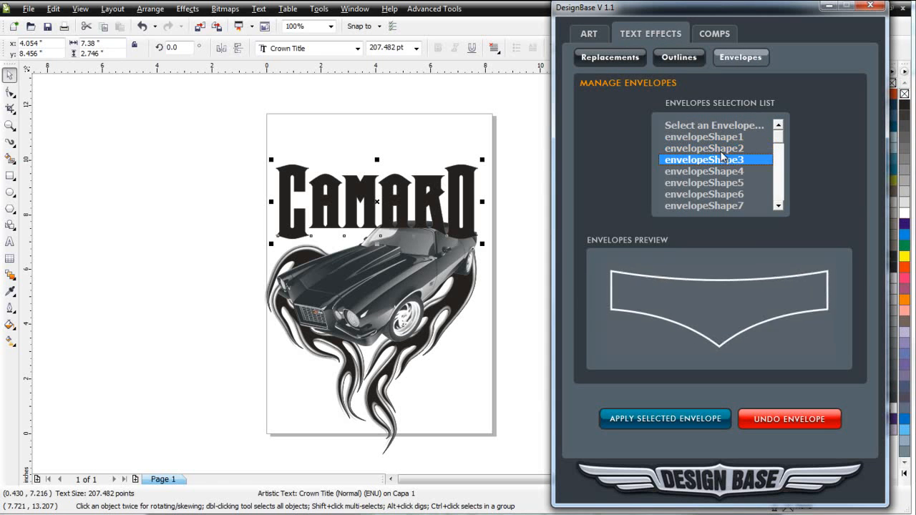
key(Down)
key(Down)
key(Down)
key(Down)
key(Down)
key(Down)
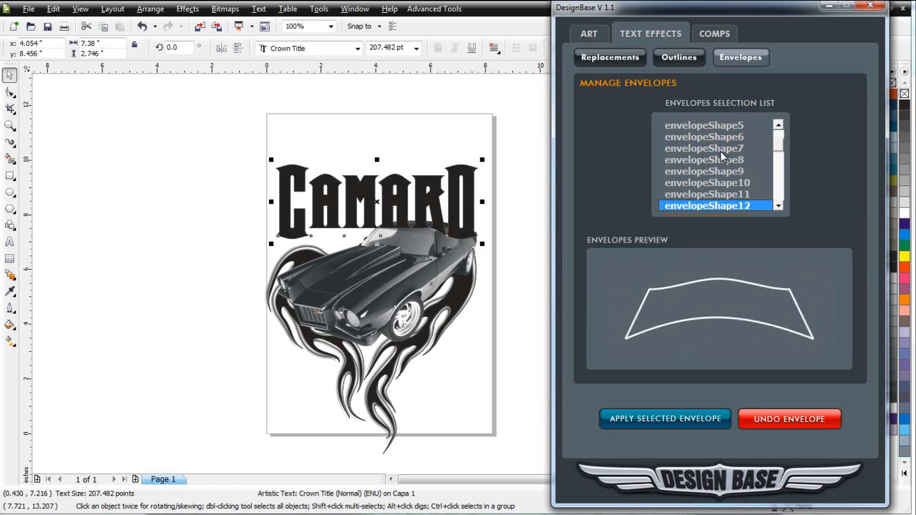
key(Down)
key(Down)
key(Down)
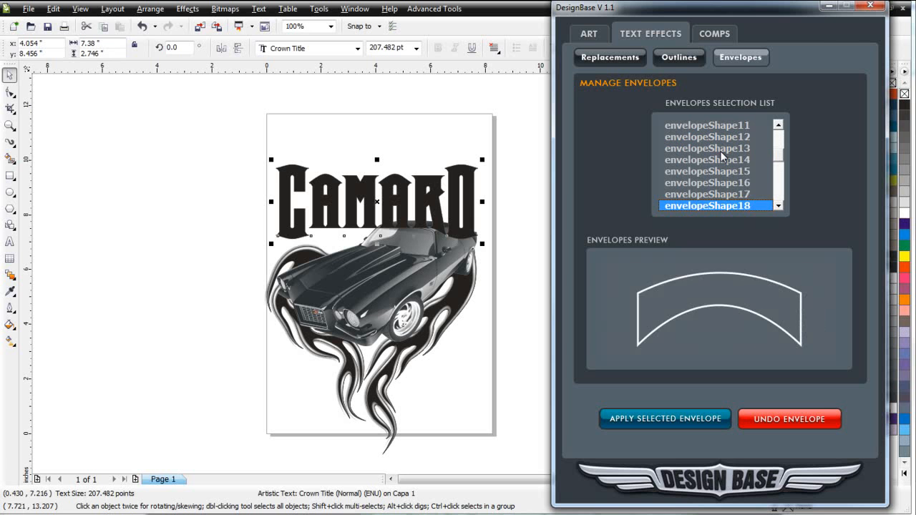
key(Up)
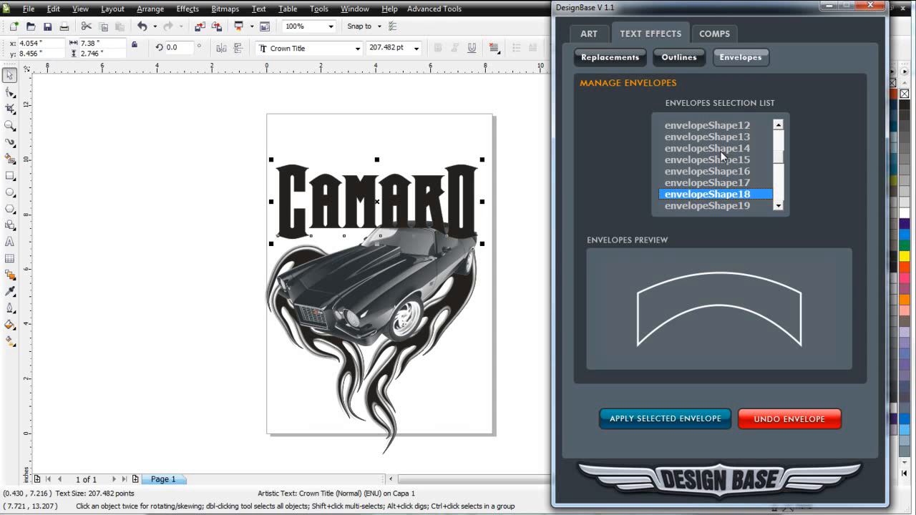
key(Down)
key(Down)
key(Down)
key(Down)
key(Down)
key(Down)
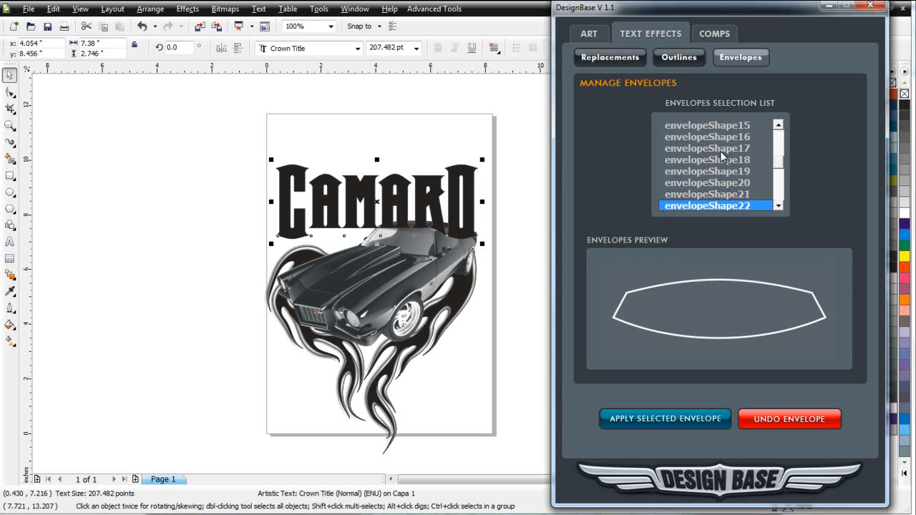
key(Down)
key(Down)
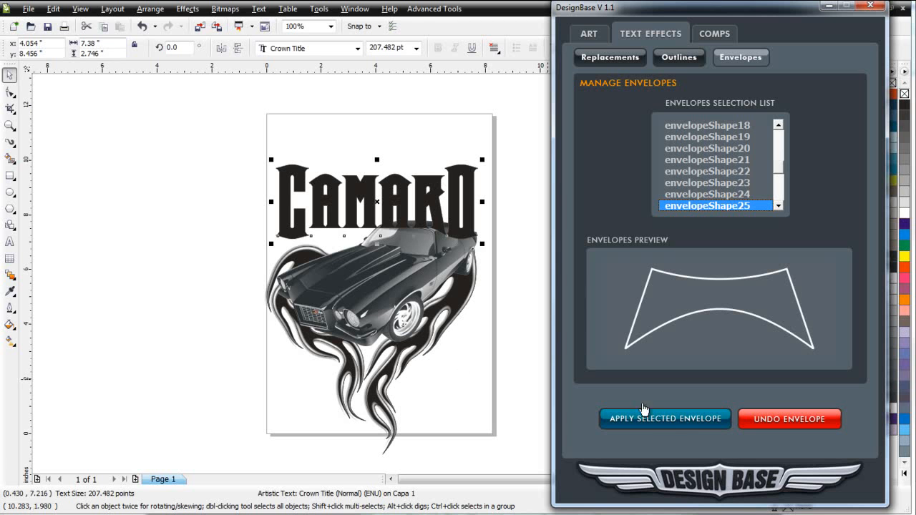
click(680, 425)
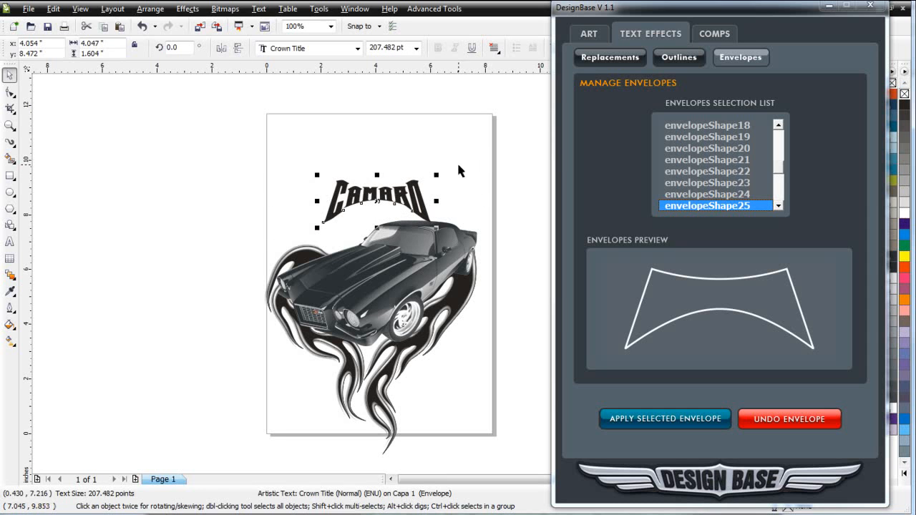
Enlarge the enveloped CamarO text to about 7.7 inches wide and pull its envelope's lower middle node down toward the car's roof.
drag(436, 174, 496, 165)
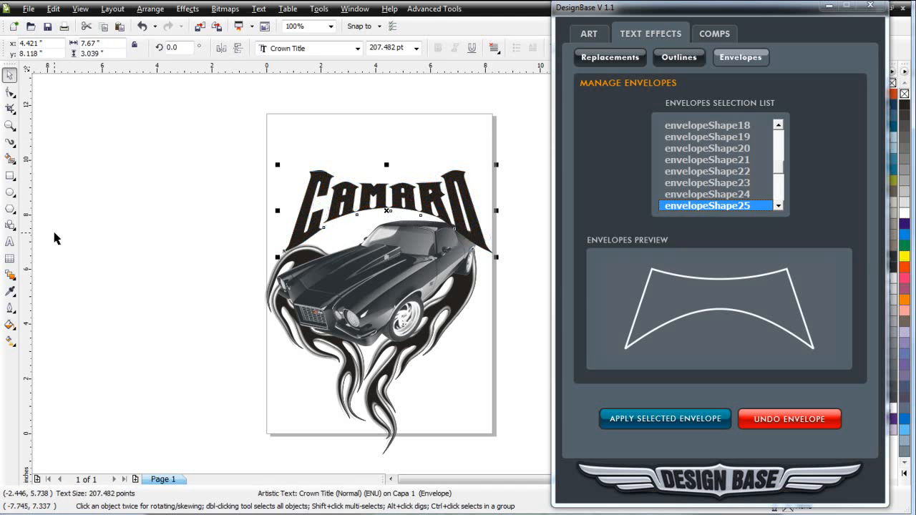
click(16, 284)
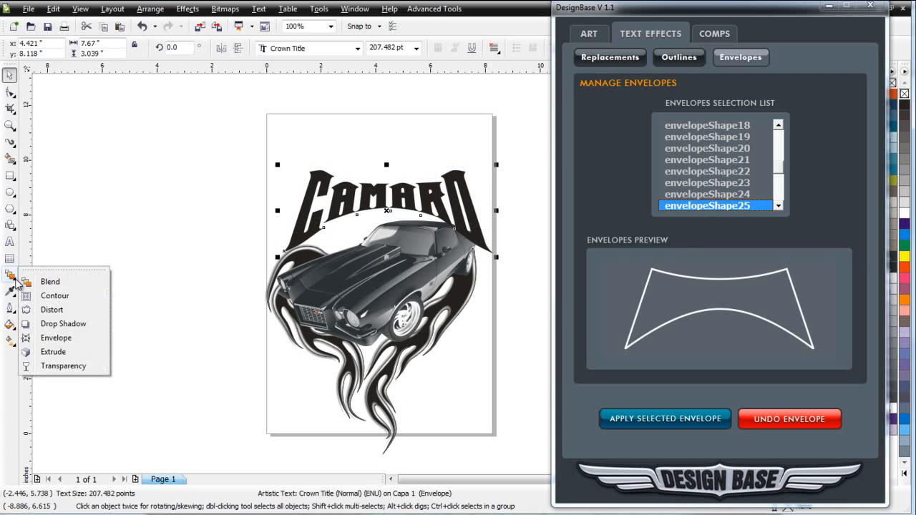
click(54, 338)
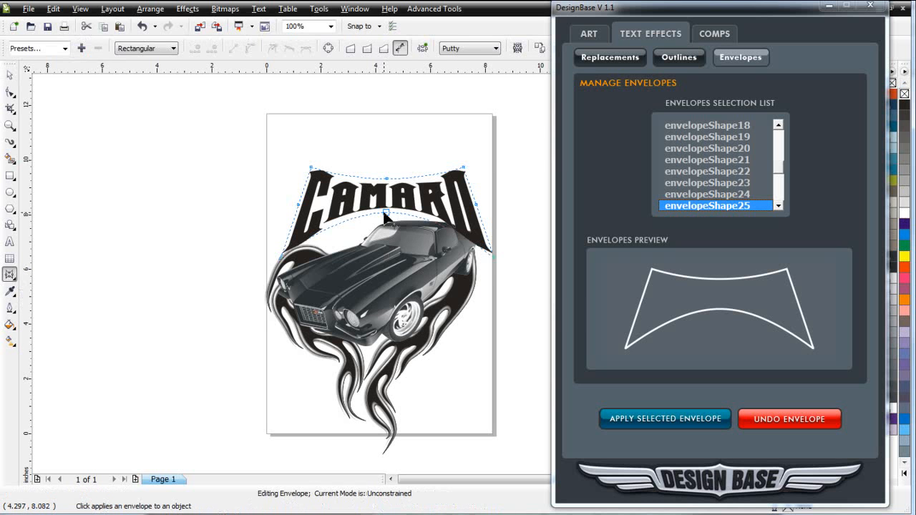
drag(384, 213, 385, 222)
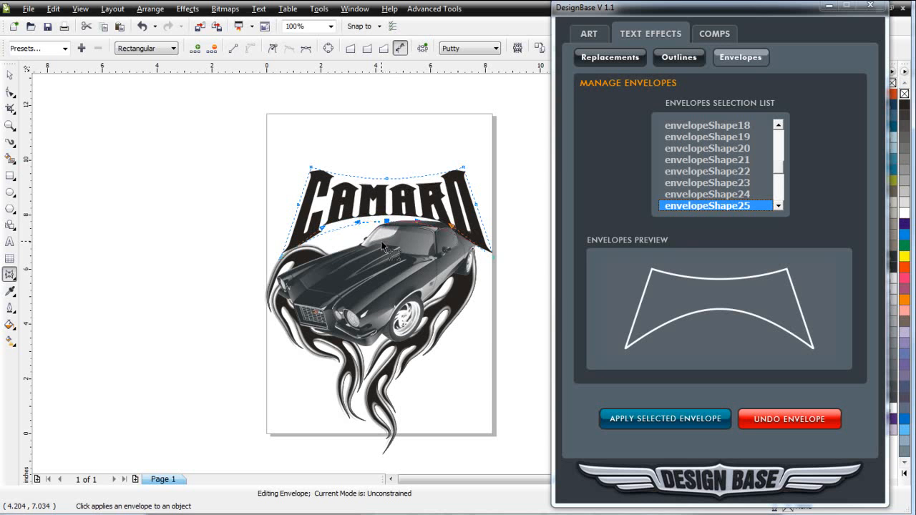
Move the enveloped CamarO text up clear of the car's roof and convert it to curves.
click(10, 75)
mouse_move(409, 201)
mouse_down()
mouse_move(396, 212)
mouse_move(402, 181)
mouse_move(401, 188)
mouse_up()
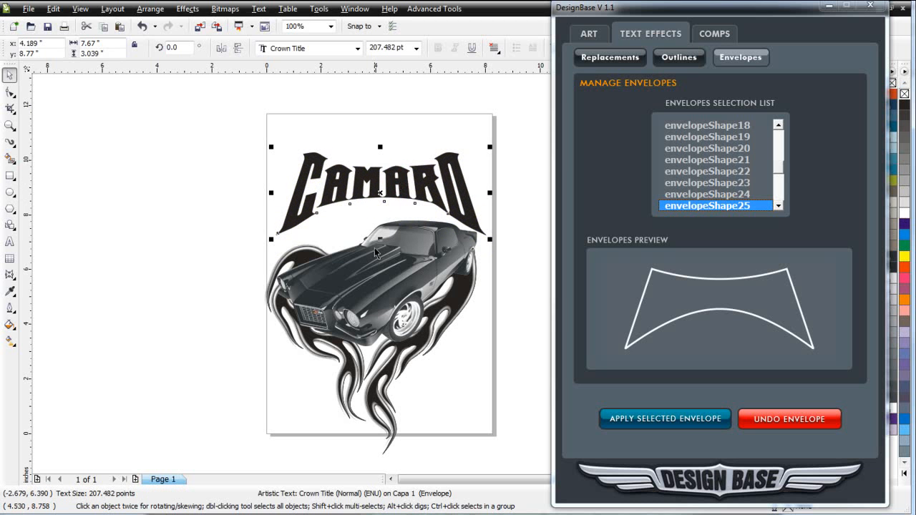
click(356, 378)
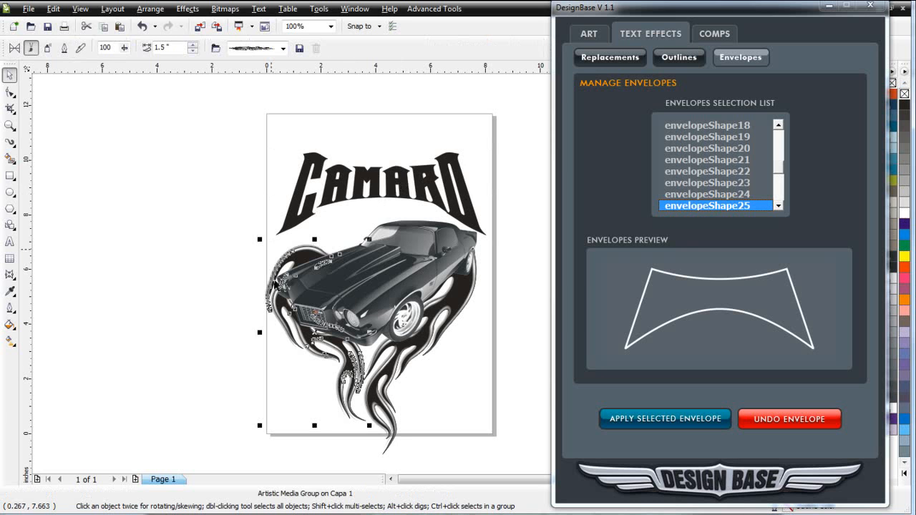
click(393, 189)
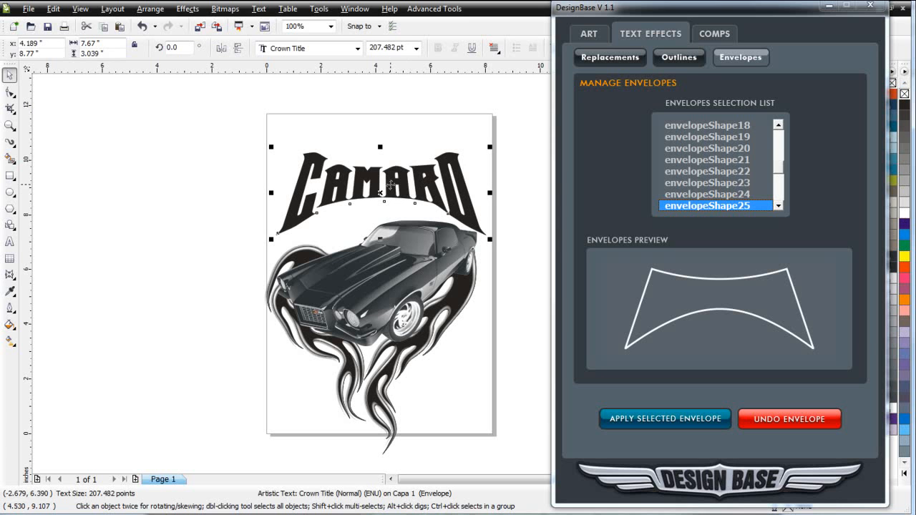
right_click(396, 192)
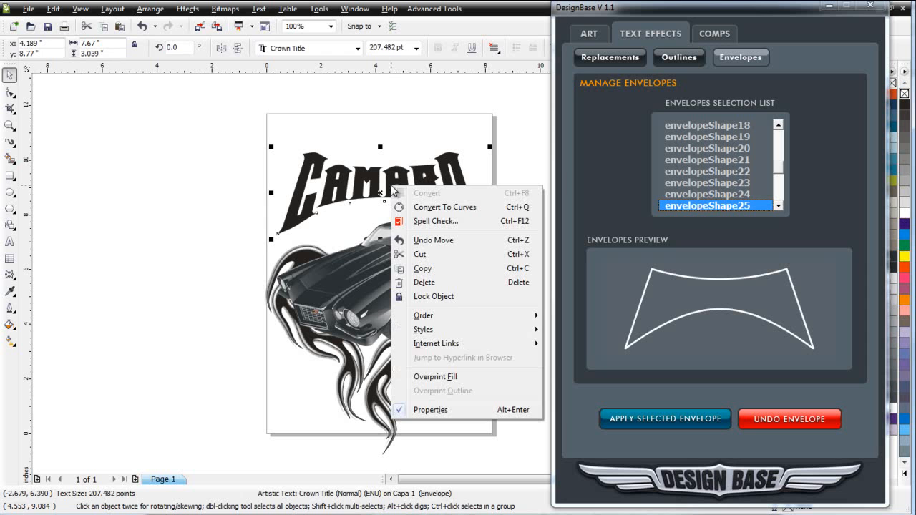
click(430, 207)
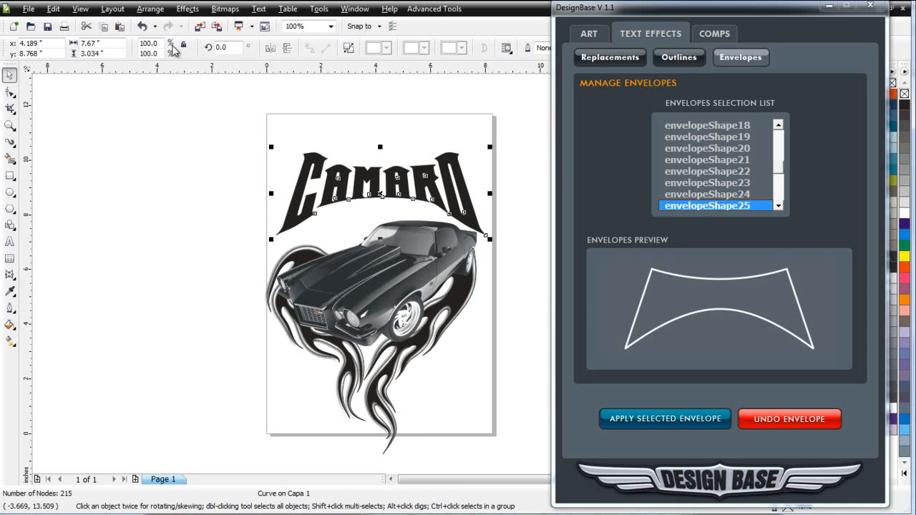
Add a perspective to the CamarO curves and pull its upper corners outward symmetrically to widen the lettering's upper edge.
click(187, 9)
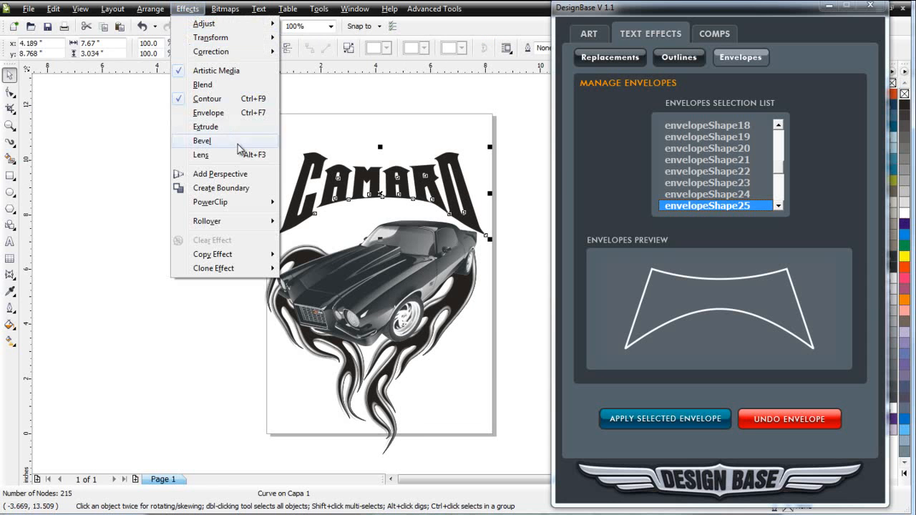
click(238, 176)
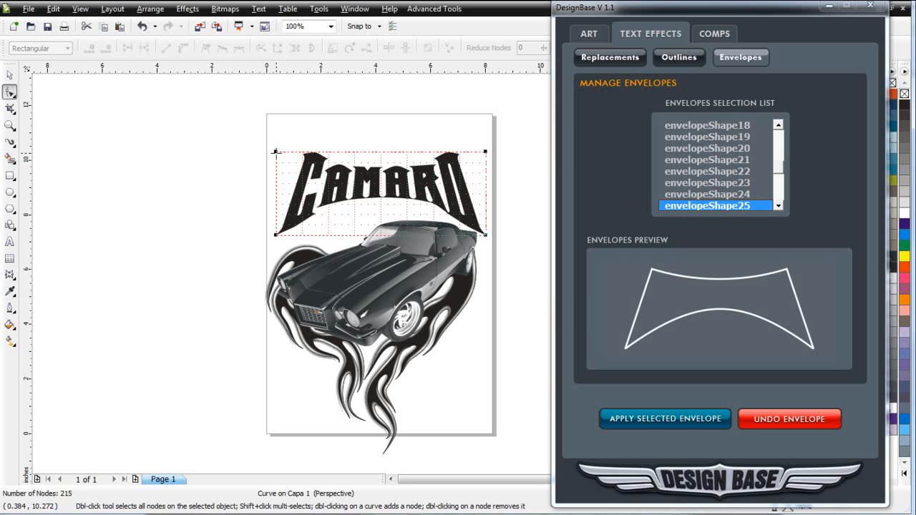
drag(277, 153, 259, 152)
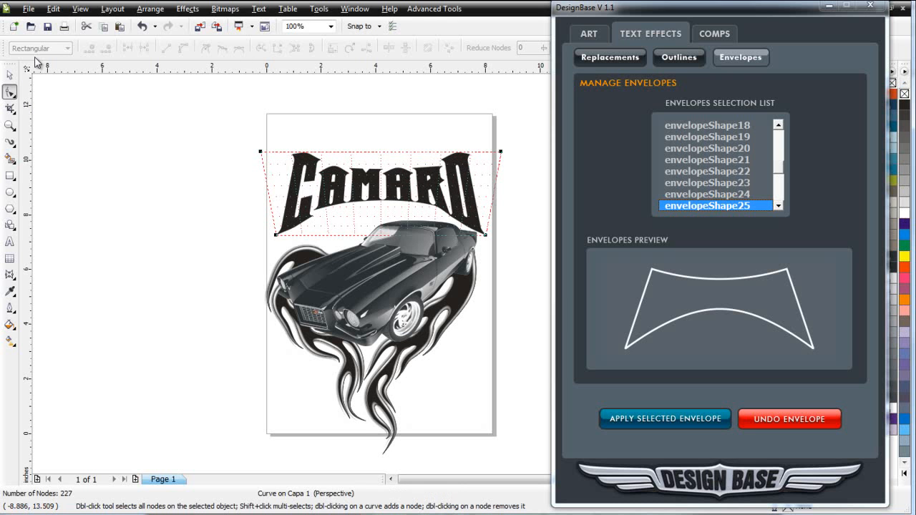
click(9, 74)
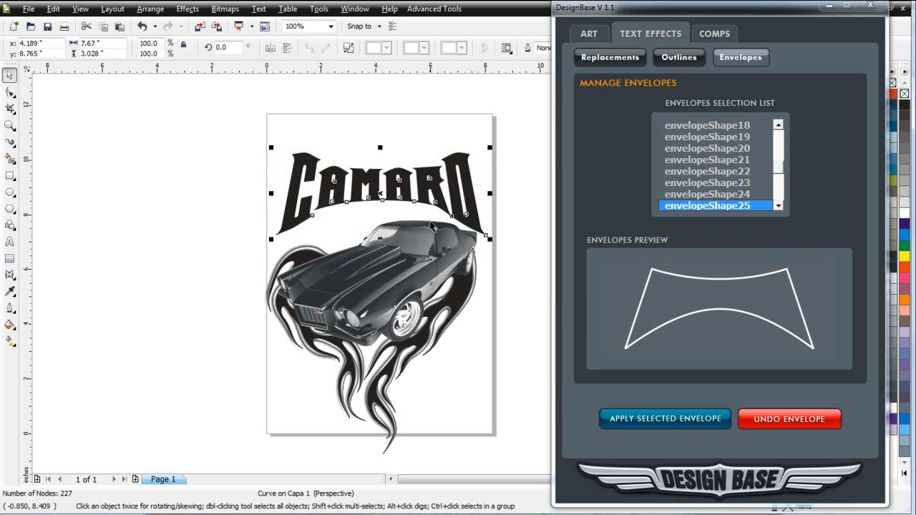
Stretch the CamarO lettering vertically to about 3.2 inches tall and move it down closer to the car's roof.
drag(380, 236, 381, 245)
drag(380, 184, 380, 193)
click(176, 219)
click(397, 195)
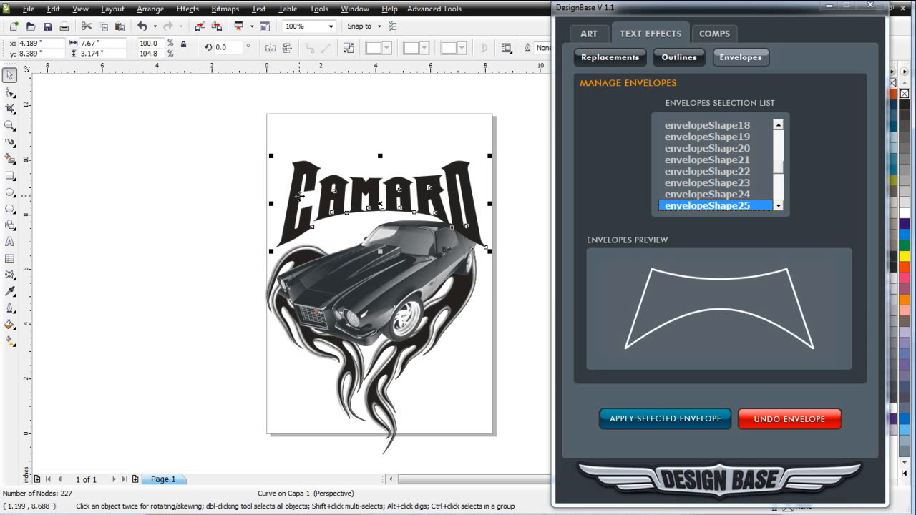
Undo the recent CamarO edits back through the stretch, perspective, curve conversion, enlargement and envelope until the plain text is restored.
key(ctrl+z)
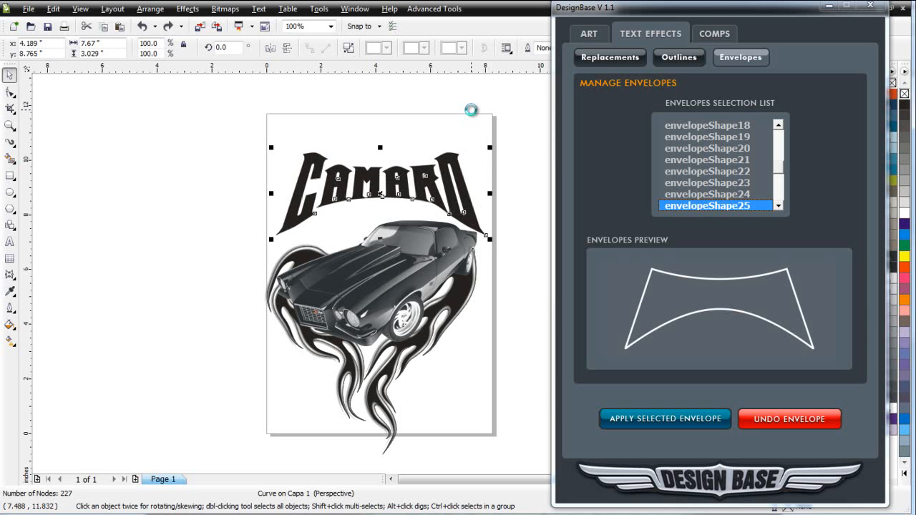
key(ctrl+z)
key(ctrl+z)
key(ctrl+z)
key(ctrl+z)
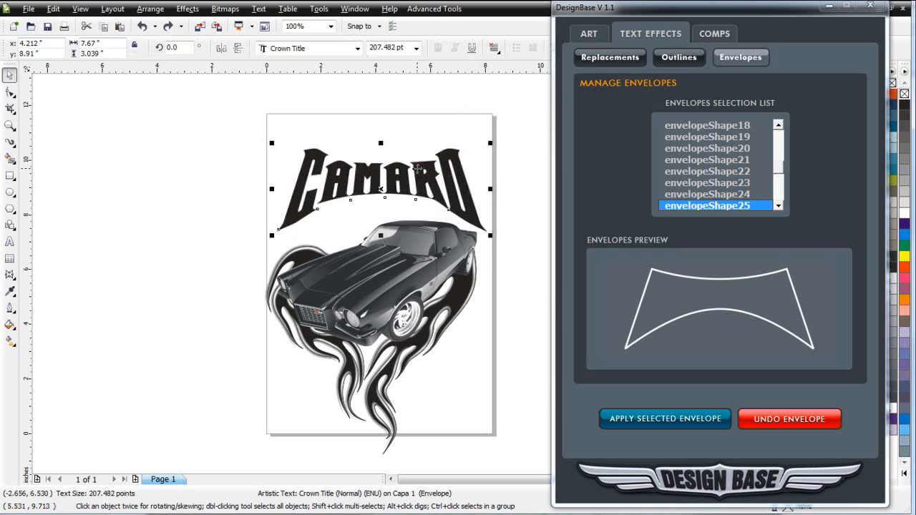
key(ctrl+z)
key(ctrl+z)
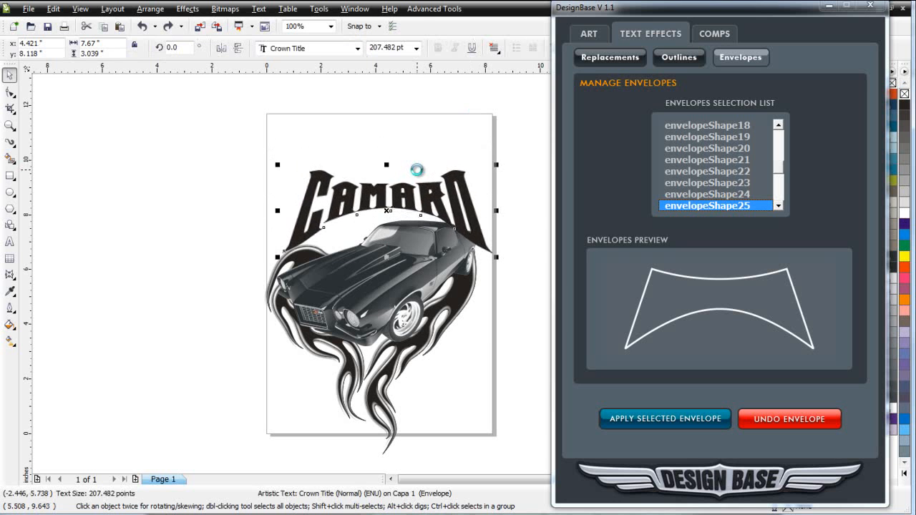
key(ctrl+z)
key(ctrl+z)
key(ctrl+z)
key(ctrl+z)
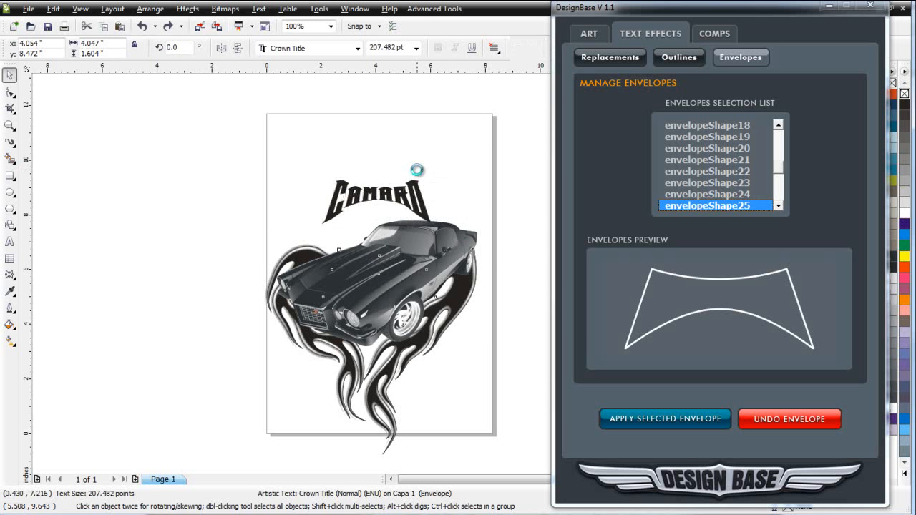
Move the plain CamarO text just above the car's roof and apply the envelopeShape18 envelope to it.
drag(389, 162, 380, 190)
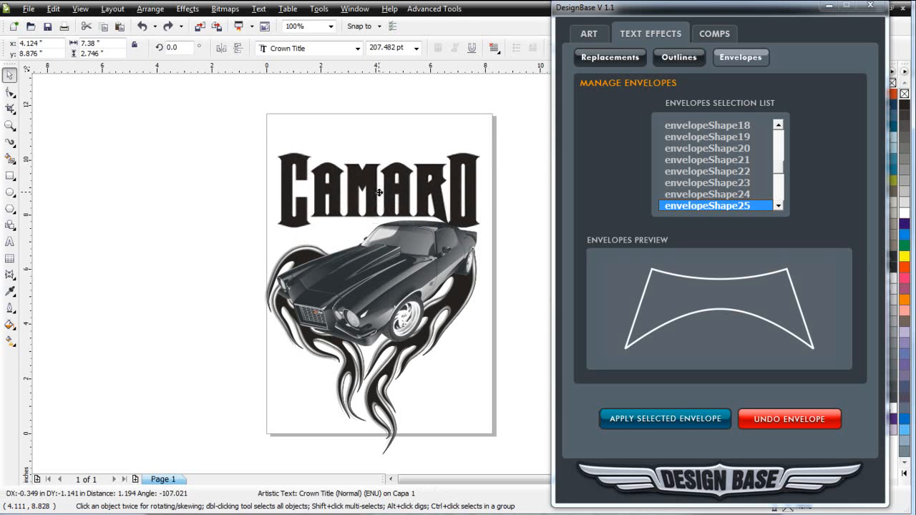
click(721, 196)
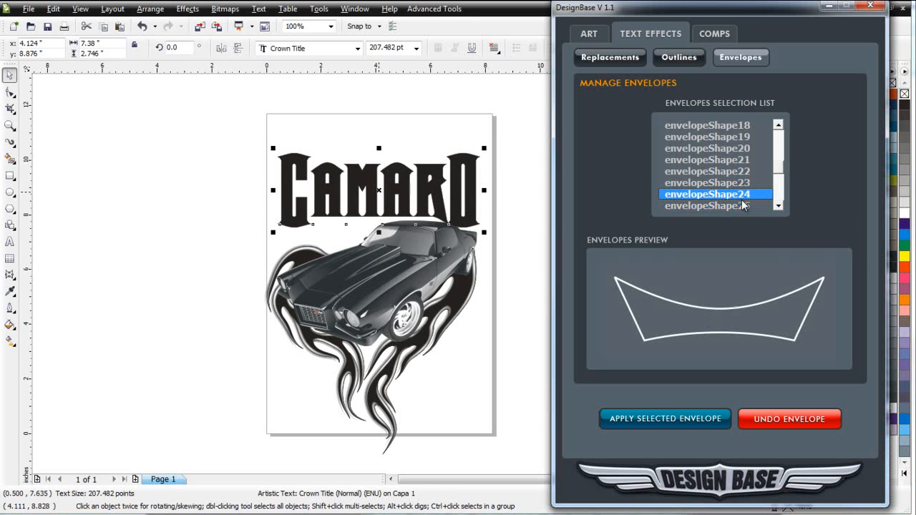
key(Up)
key(Up)
key(Up)
key(Up)
key(Up)
key(Up)
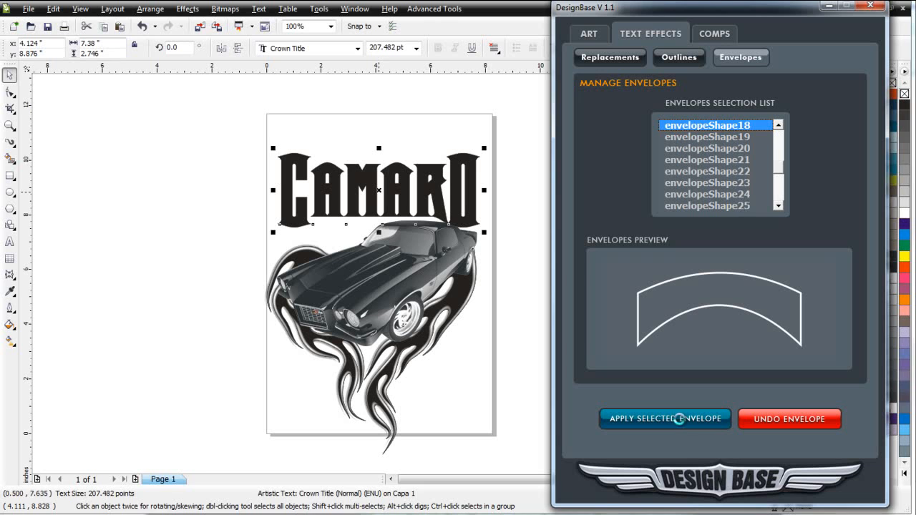
click(681, 420)
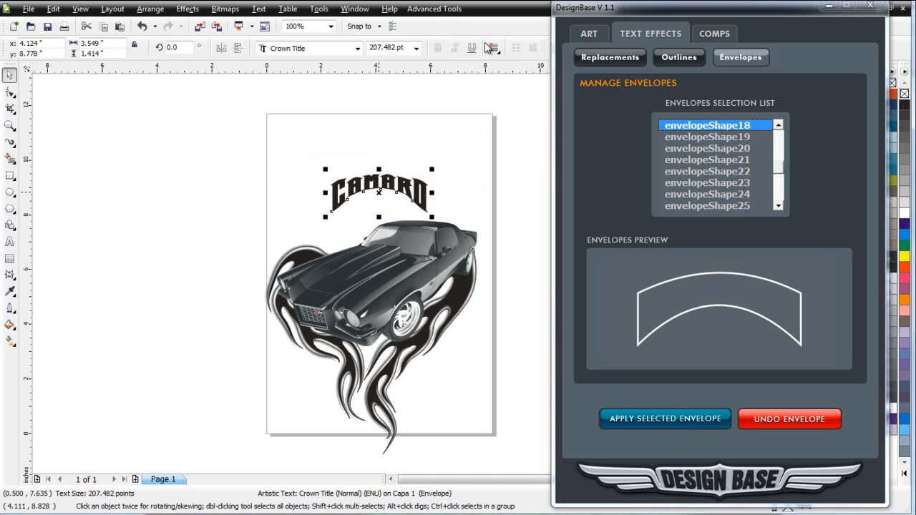
Enlarge the arched CamarO text to about 7.7 inches wide and position it over the car's roof.
drag(431, 171, 527, 132)
drag(445, 159, 404, 199)
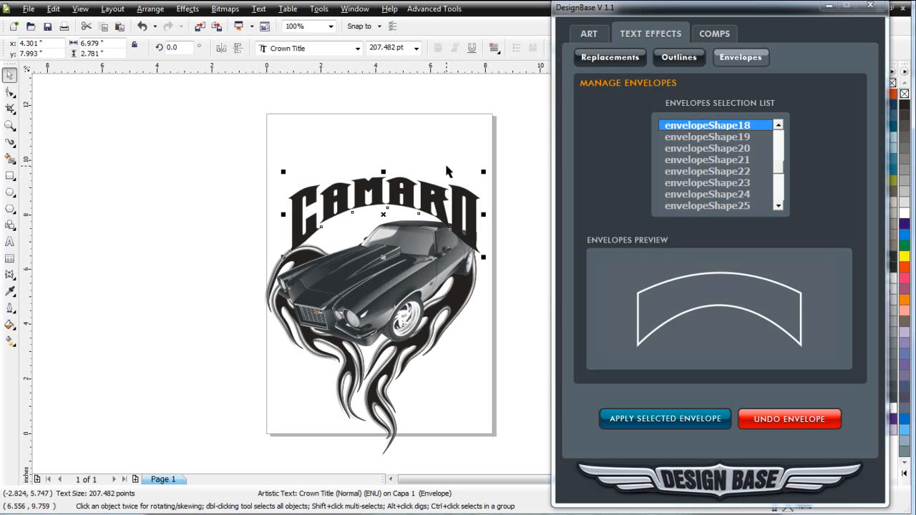
drag(373, 194, 356, 206)
drag(469, 184, 489, 175)
mouse_move(375, 203)
mouse_down()
mouse_move(369, 187)
mouse_move(373, 196)
mouse_up()
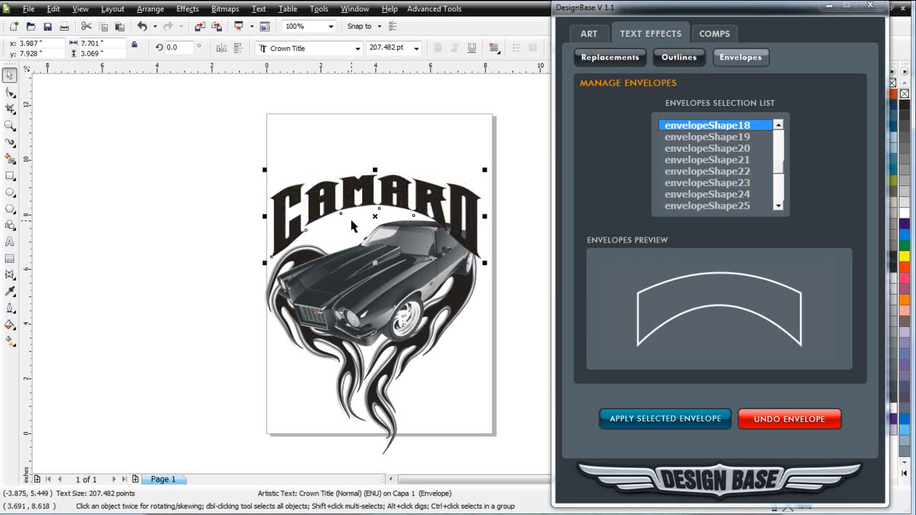
Pull the two lower corner nodes of the CamarO envelope down so the text is about 3.5 inches tall.
click(10, 276)
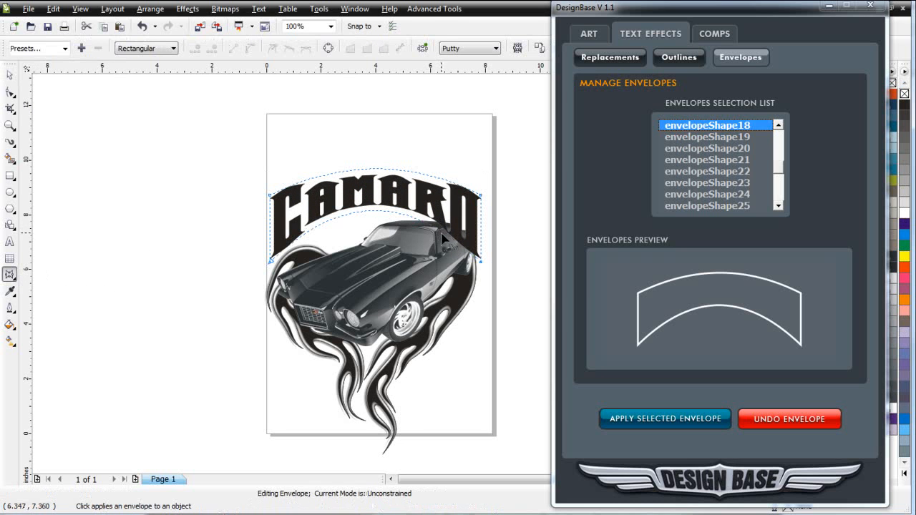
click(373, 212)
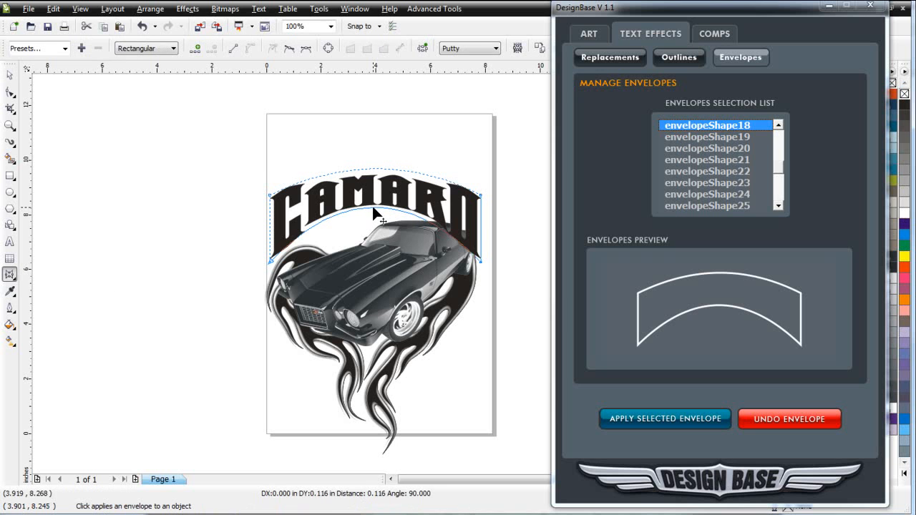
click(477, 264)
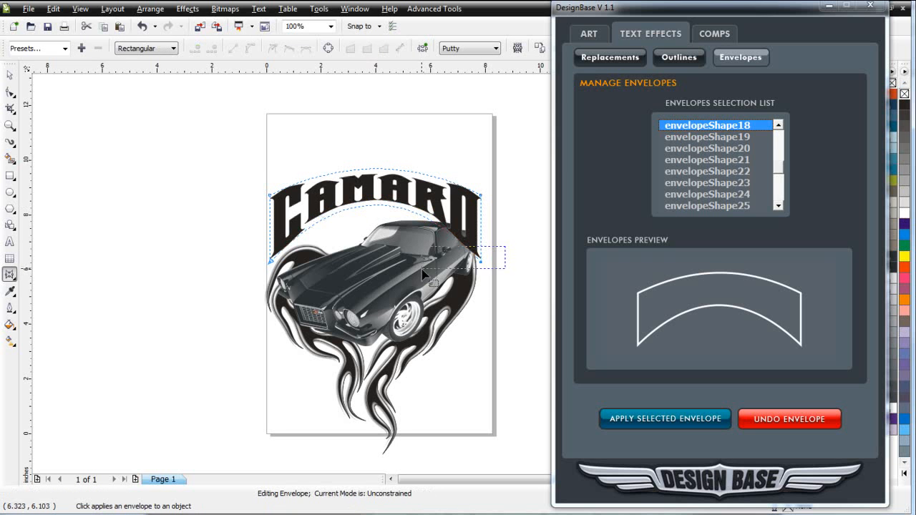
drag(229, 276, 232, 279)
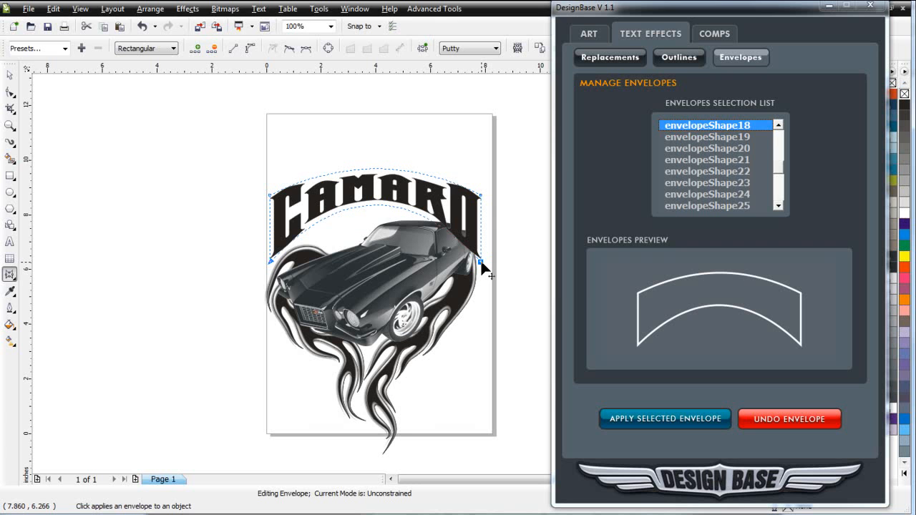
drag(481, 263, 481, 277)
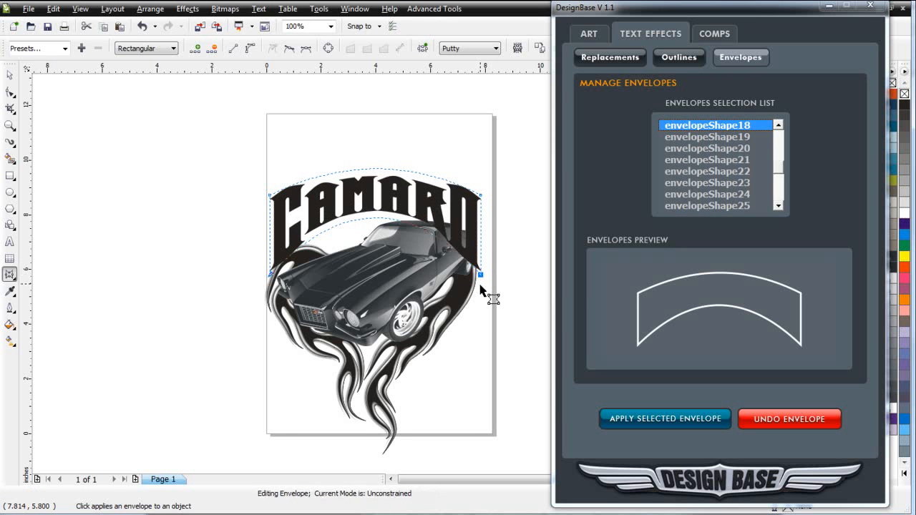
click(10, 74)
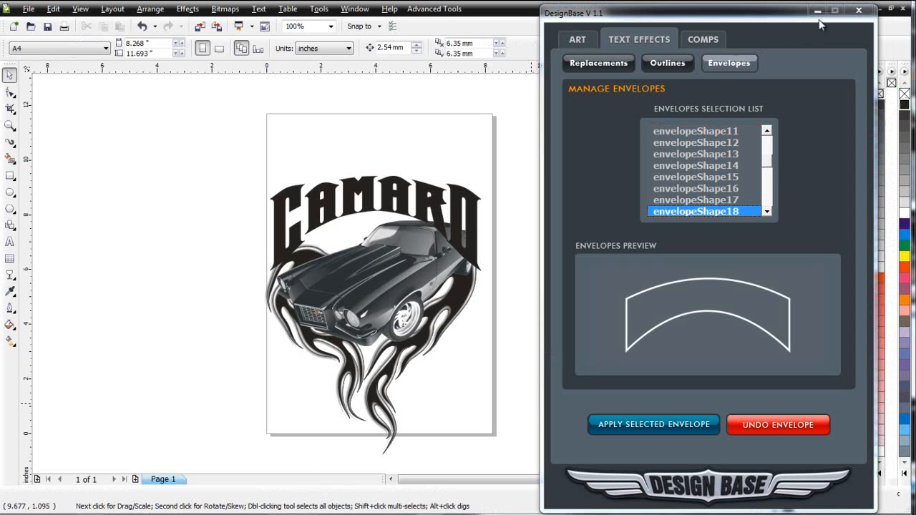
Minimize the Design Base window and place a copy of the CamarO text on the empty area right of the page.
click(820, 12)
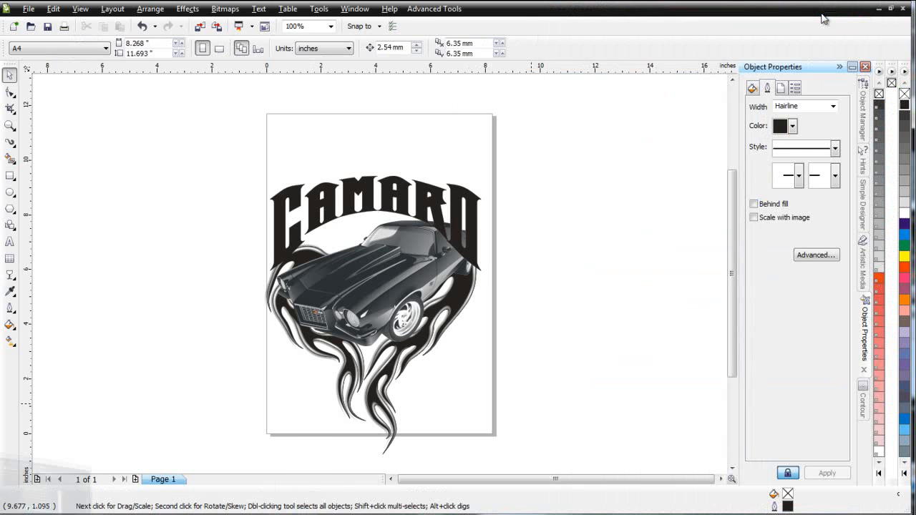
click(364, 185)
drag(367, 195, 605, 213)
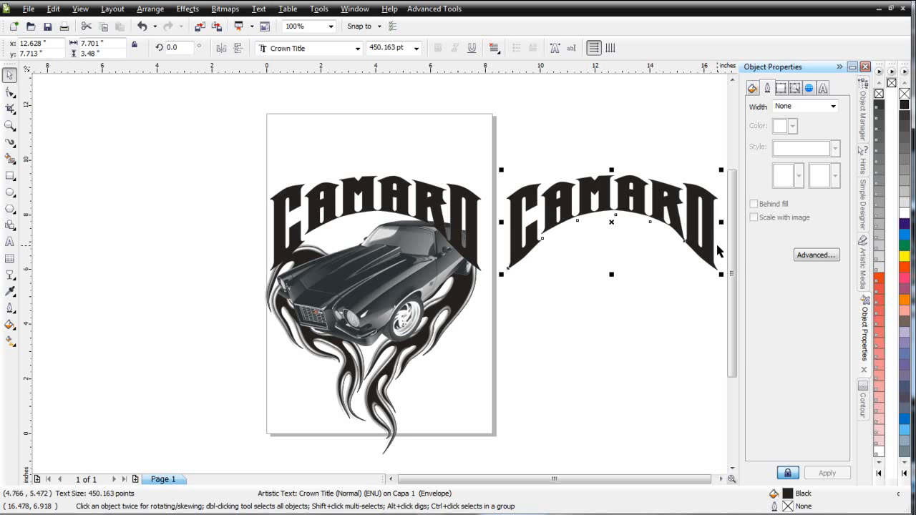
Apply an inside contour with a 0.007 inch offset and 37 steps to the copied CamarO text.
click(865, 410)
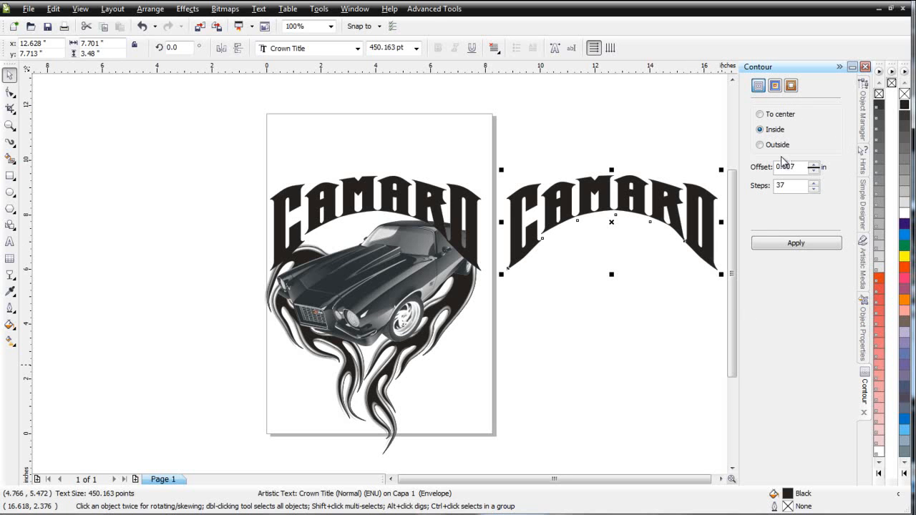
double_click(790, 188)
click(811, 247)
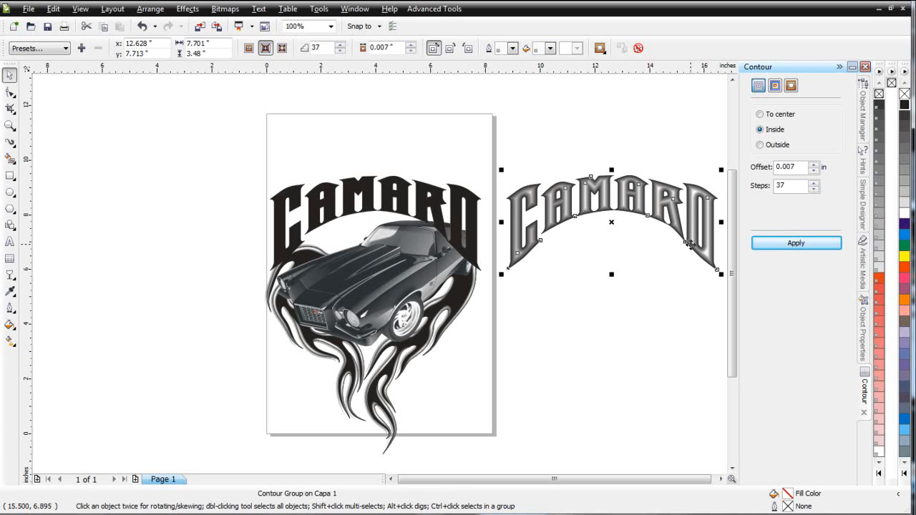
Break the copied text's contour group apart and combine the resulting objects into one group with a black fill.
right_click(690, 244)
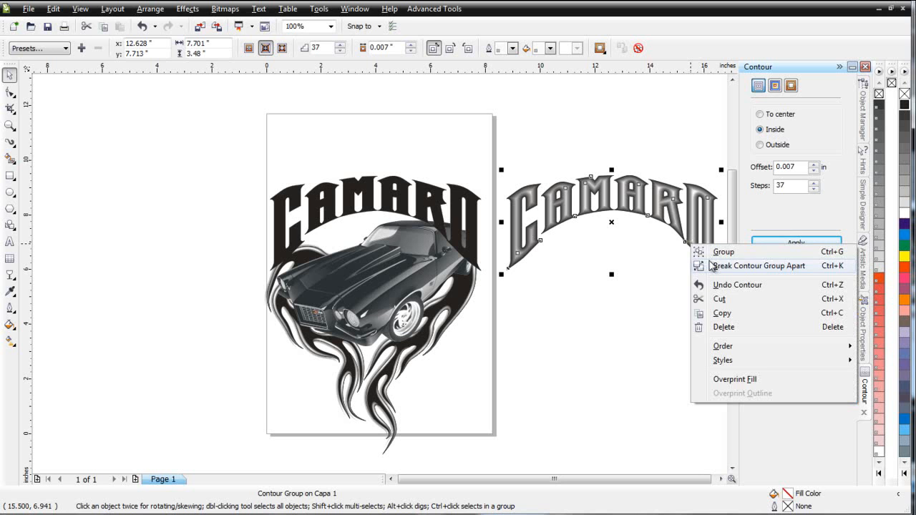
click(711, 265)
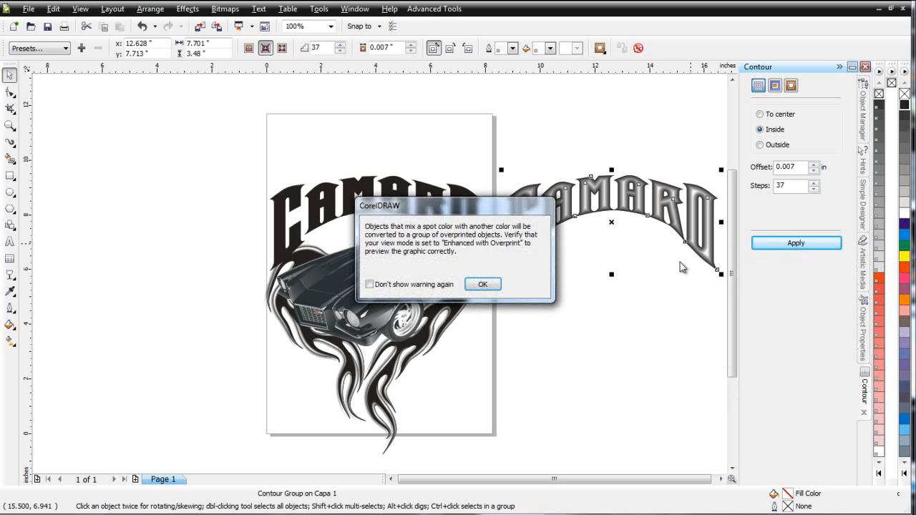
click(483, 285)
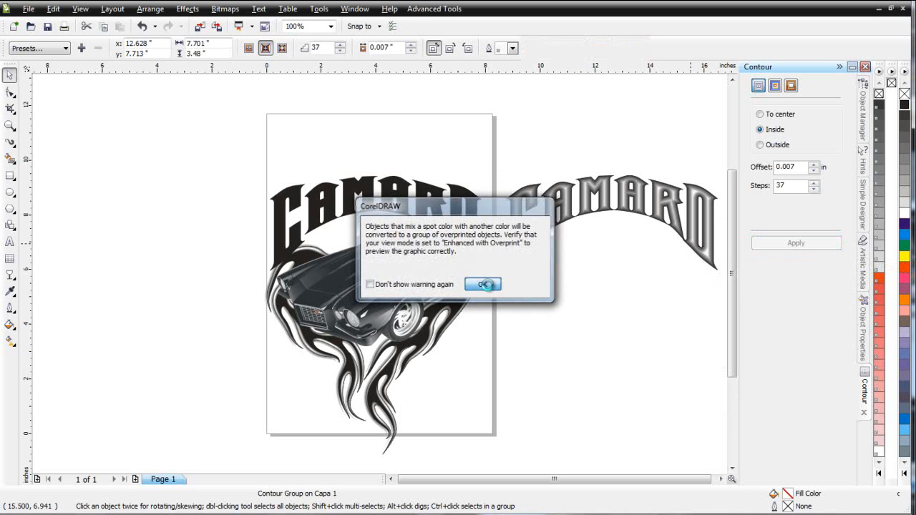
click(905, 106)
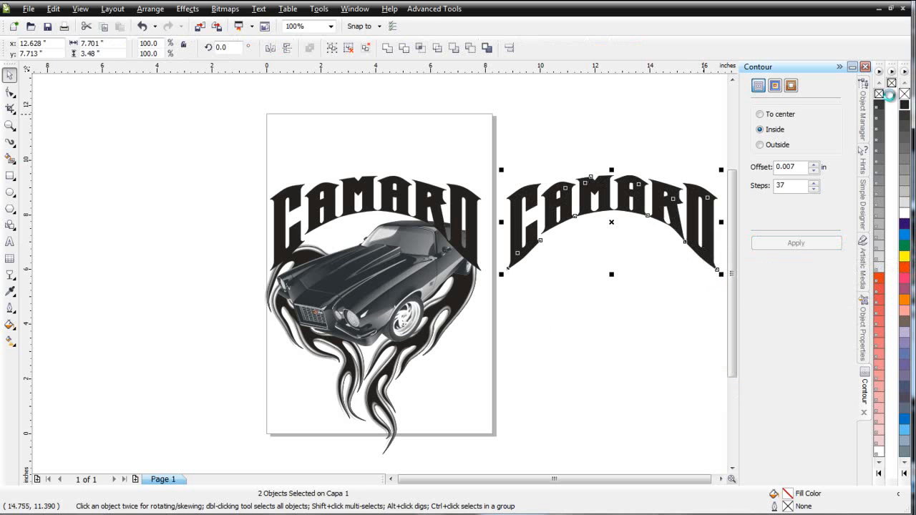
click(331, 47)
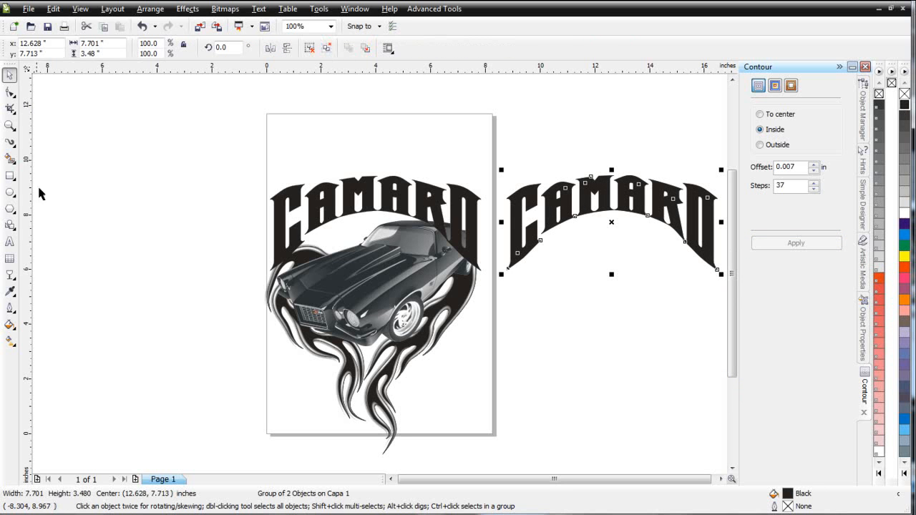
Apply a uniform transparency of 95 to the copied CamarO contour group beside the page.
click(13, 279)
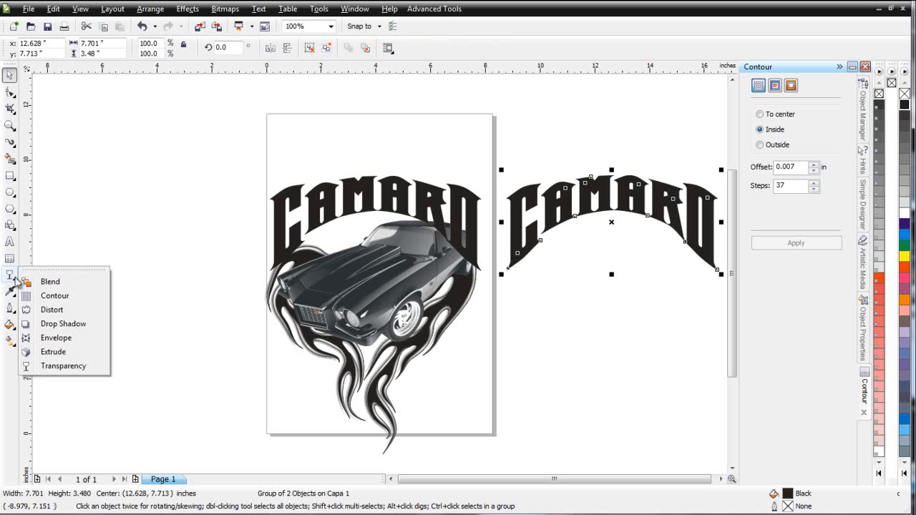
click(62, 367)
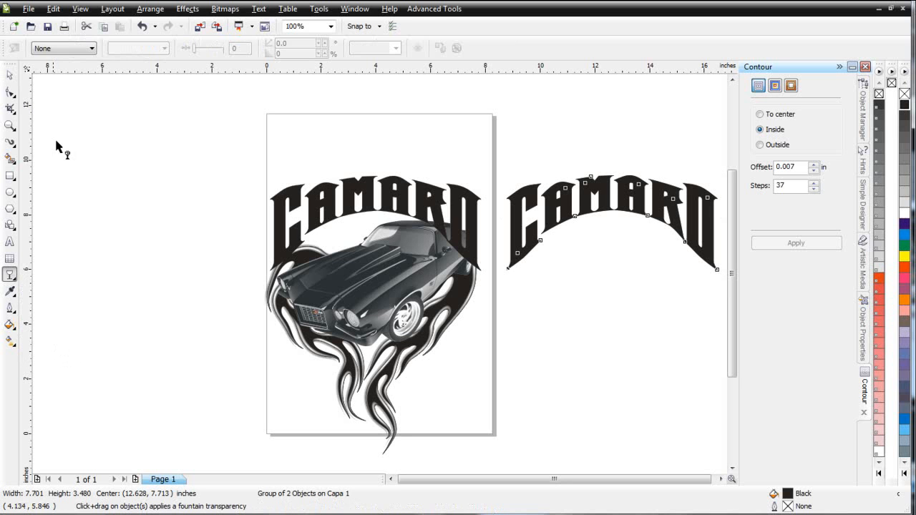
click(92, 49)
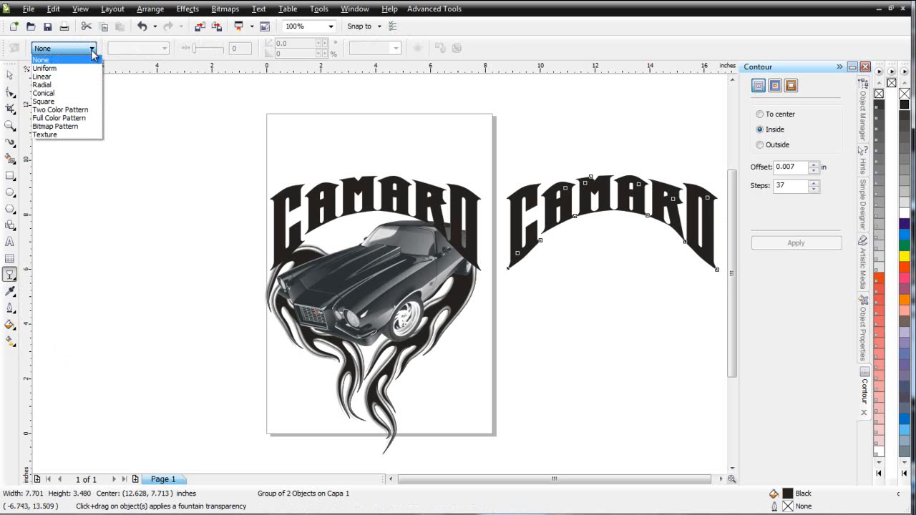
click(79, 69)
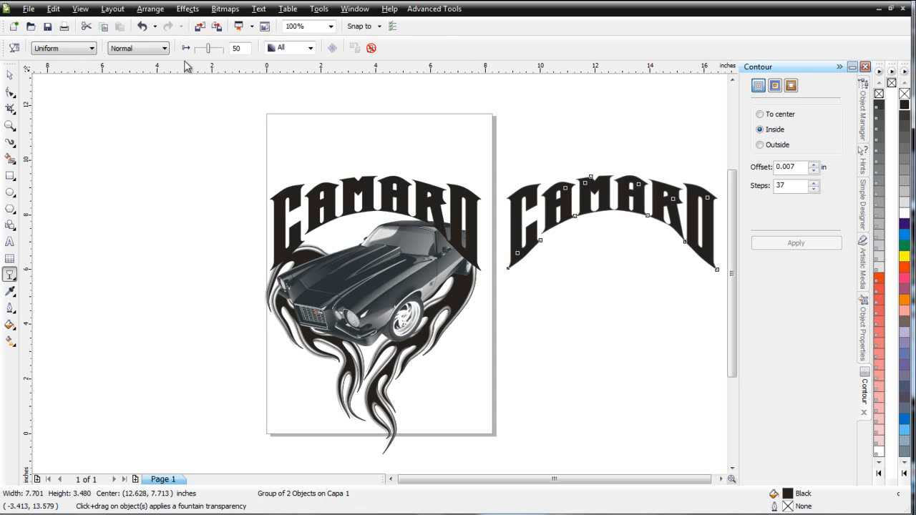
text(95)
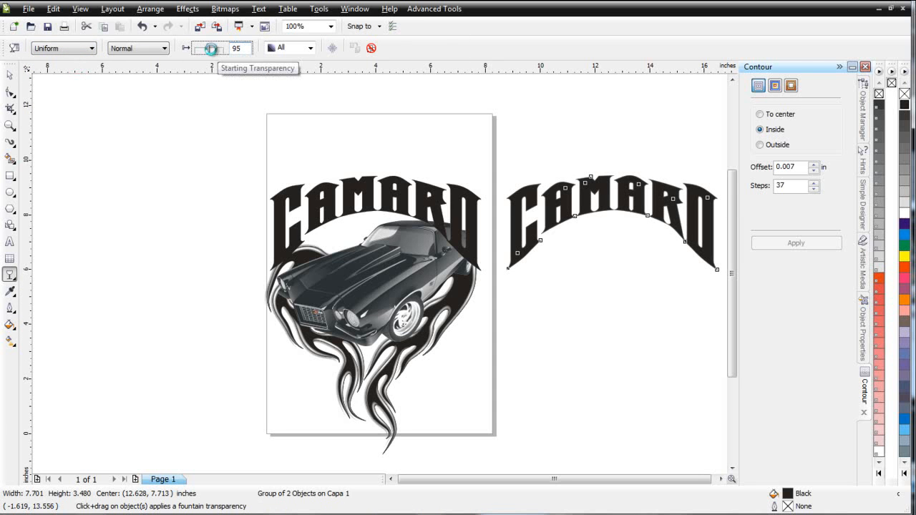
key(Return)
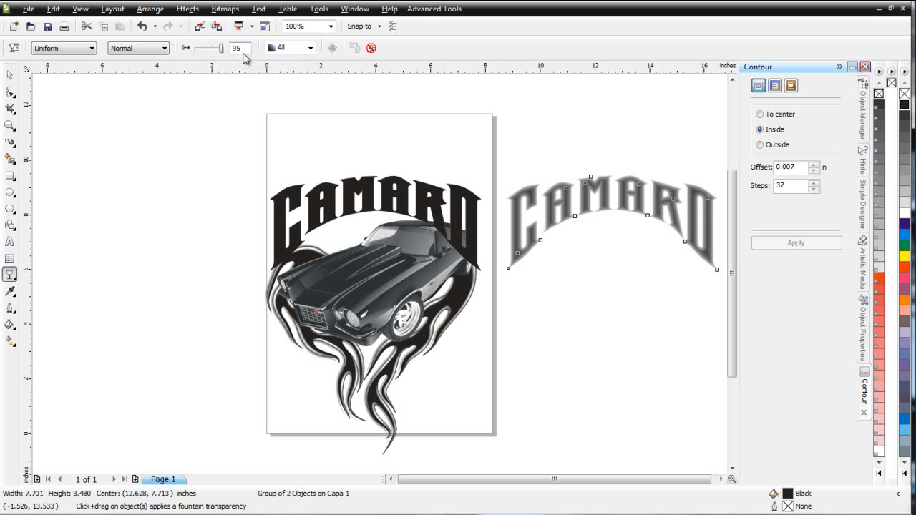
click(10, 75)
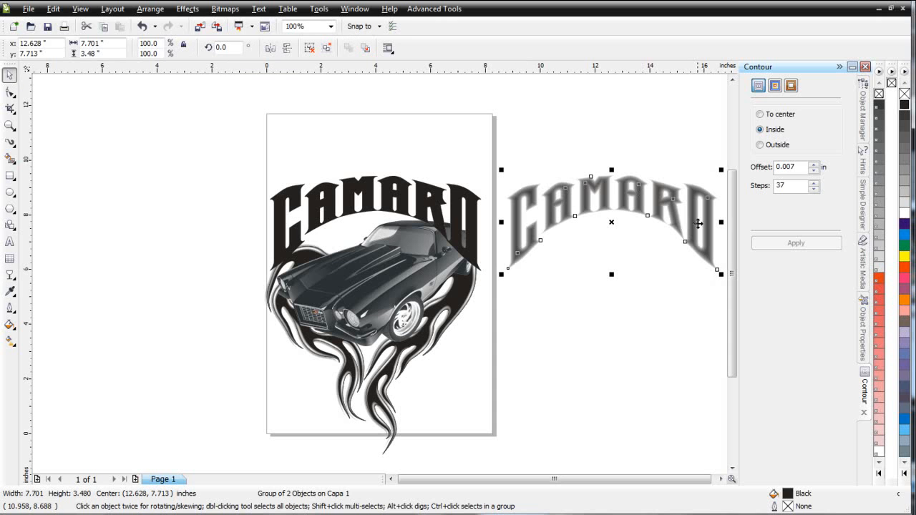
Place a duplicate of the transparent CamarO text below it and convert it to a 300 dpi grayscale bitmap with transparent background.
drag(627, 207, 631, 330)
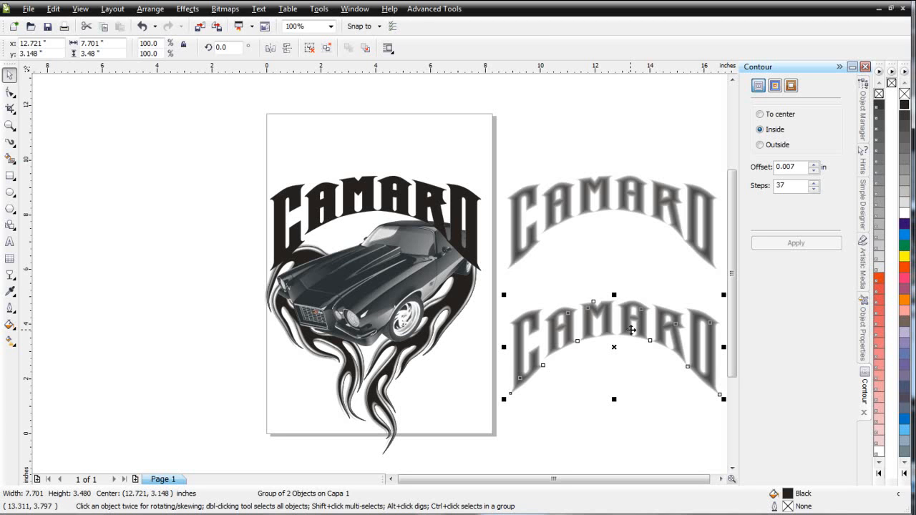
click(227, 8)
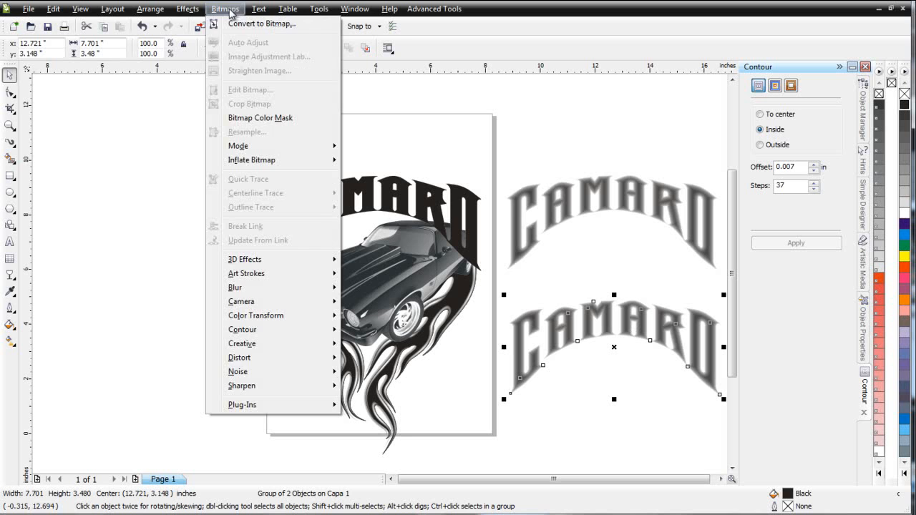
click(240, 25)
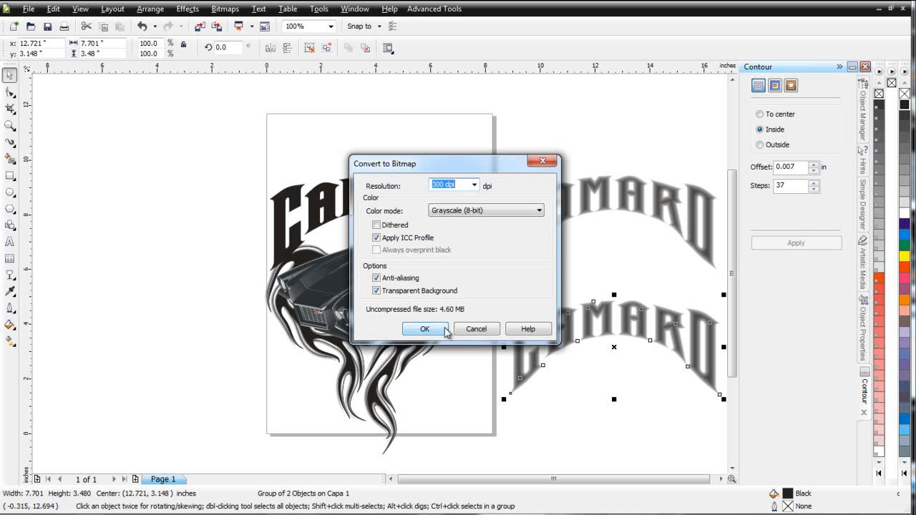
click(426, 329)
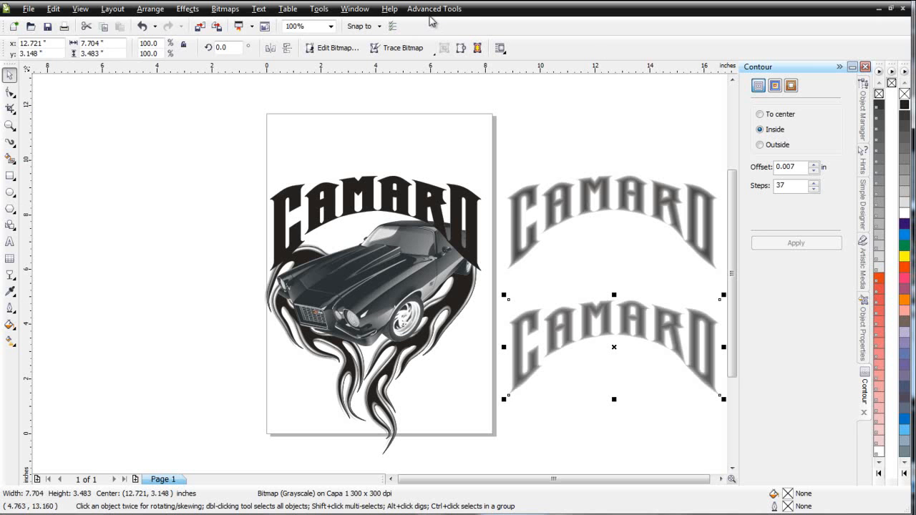
Apply Fashion Factory's Psychodelic Halftone Mambo texture as a transparency to the bitmap text and minimize the plugin window.
click(431, 11)
click(433, 37)
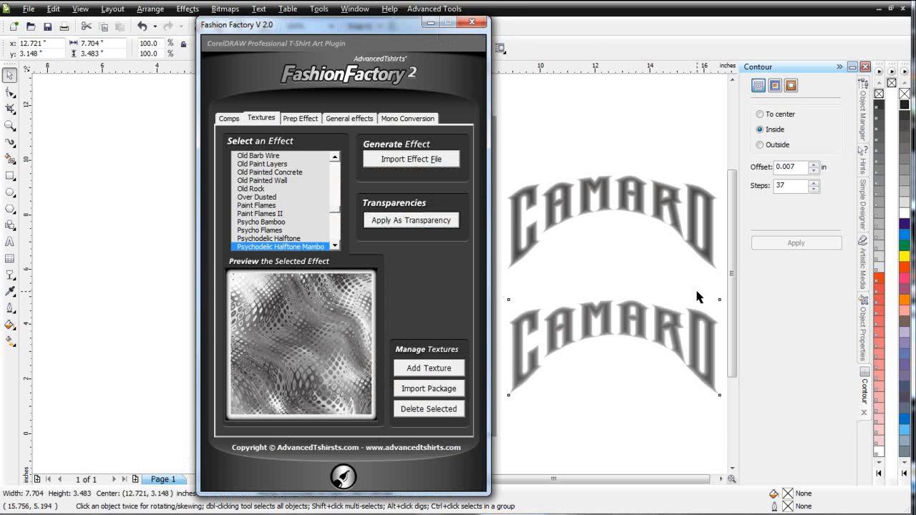
click(287, 181)
key(Down)
key(Down)
key(Down)
key(Down)
key(Down)
key(Down)
key(Down)
key(Down)
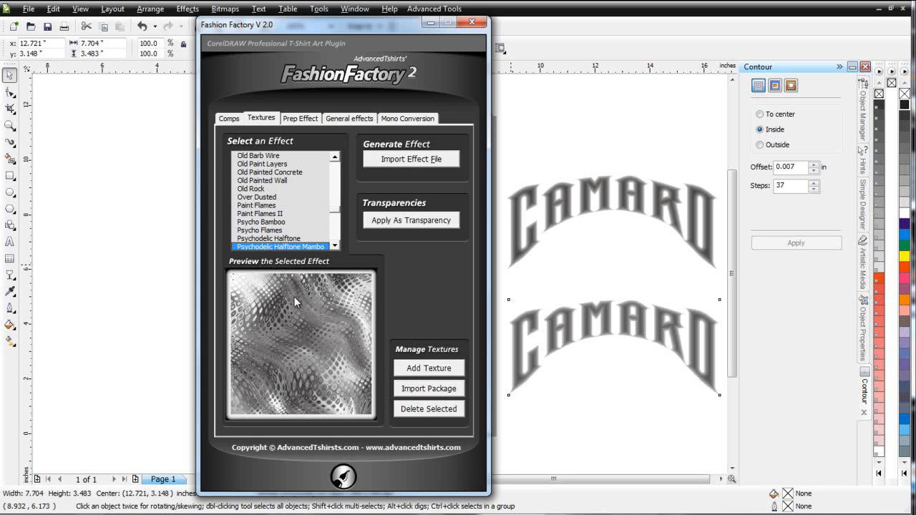
click(434, 223)
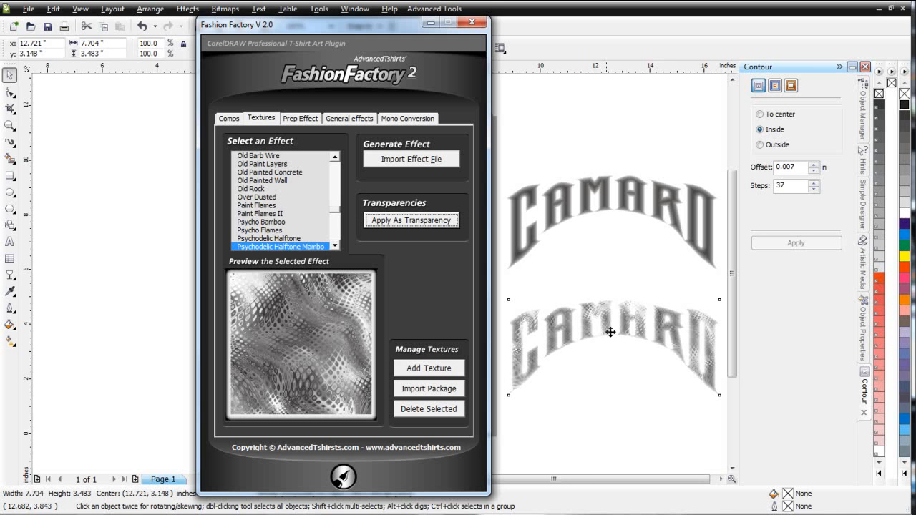
click(431, 22)
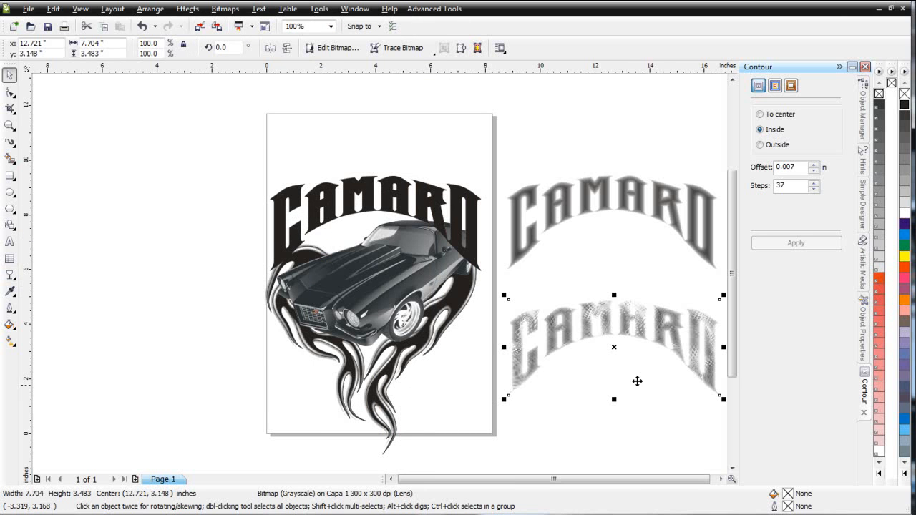
Enlarge the texture transparency's pattern tile on the bitmap text and shift its center toward the middle of the lettering.
scroll(618, 344, up, 1)
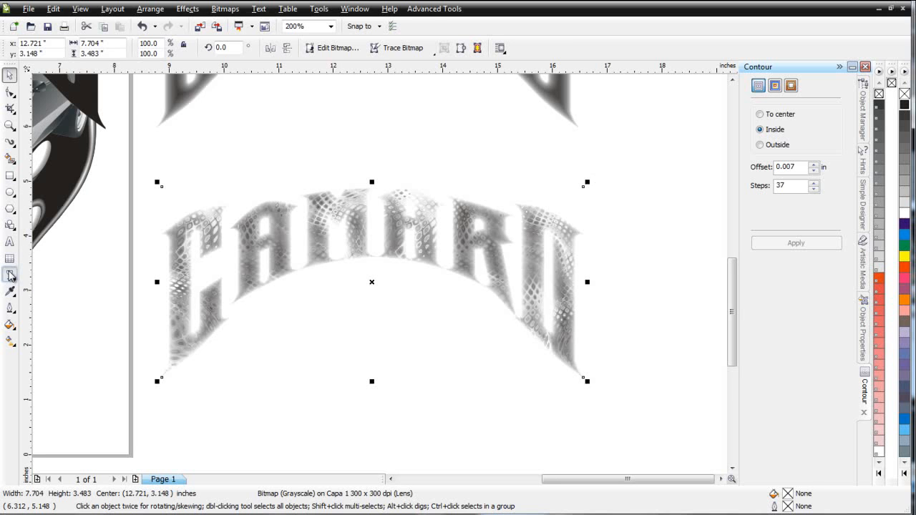
click(10, 276)
drag(380, 159, 441, 97)
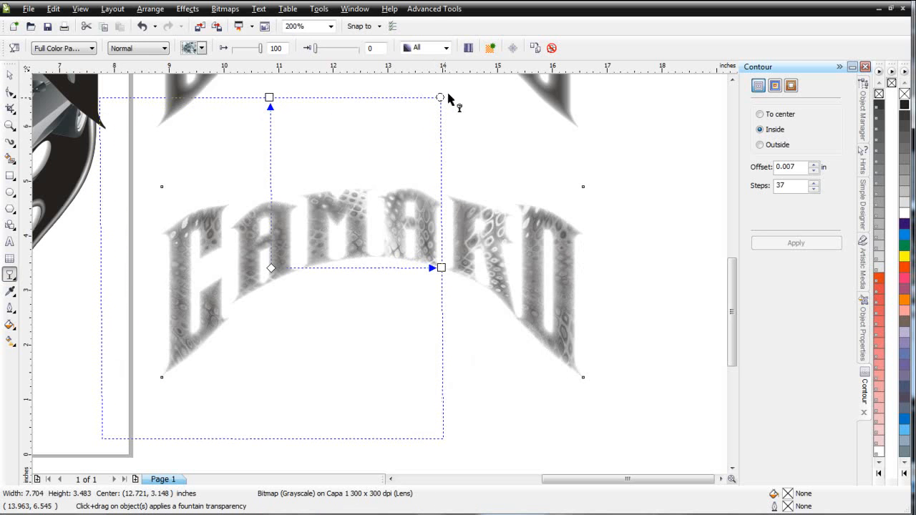
drag(268, 269, 330, 237)
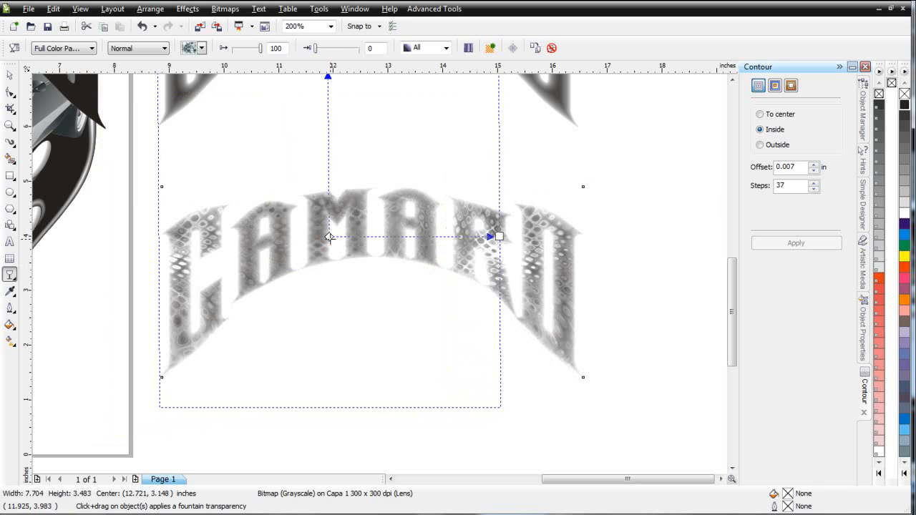
drag(329, 236, 354, 240)
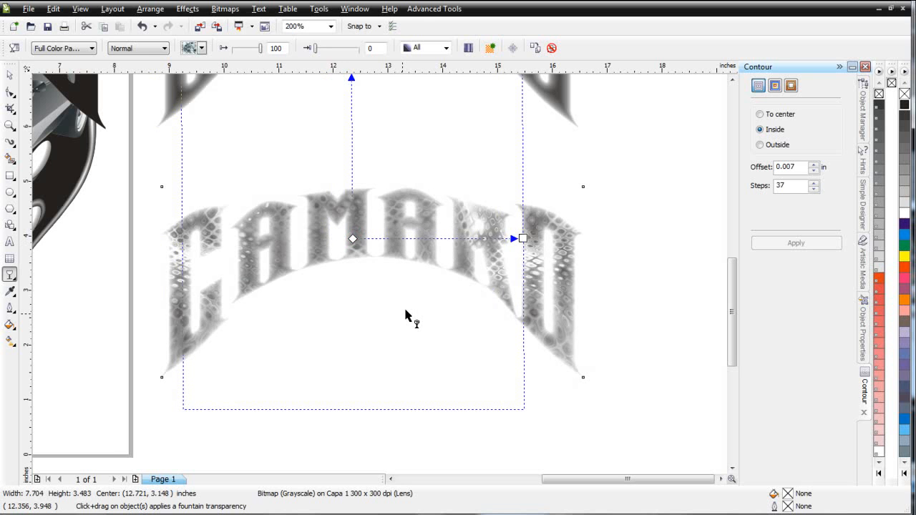
click(9, 74)
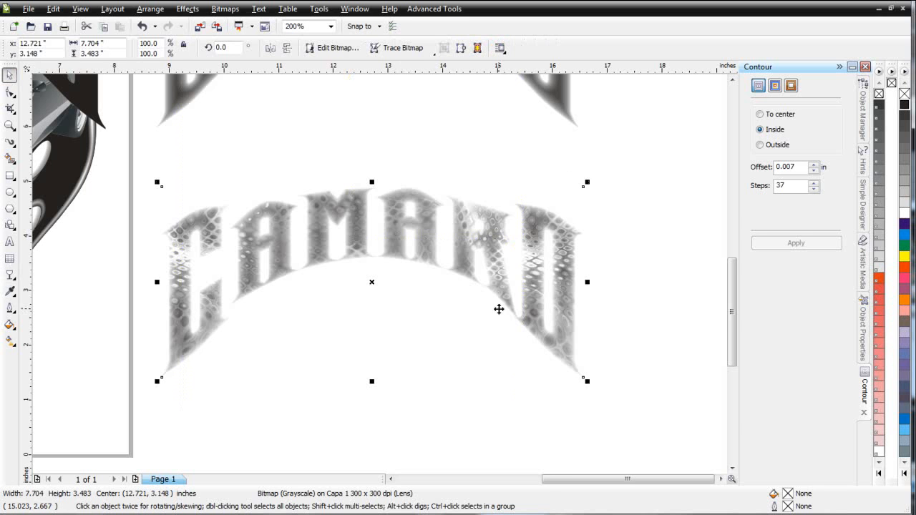
Flatten the textured CamarO text into a new 300 dpi grayscale bitmap with anti-aliasing and transparent background.
scroll(378, 301, down, 1)
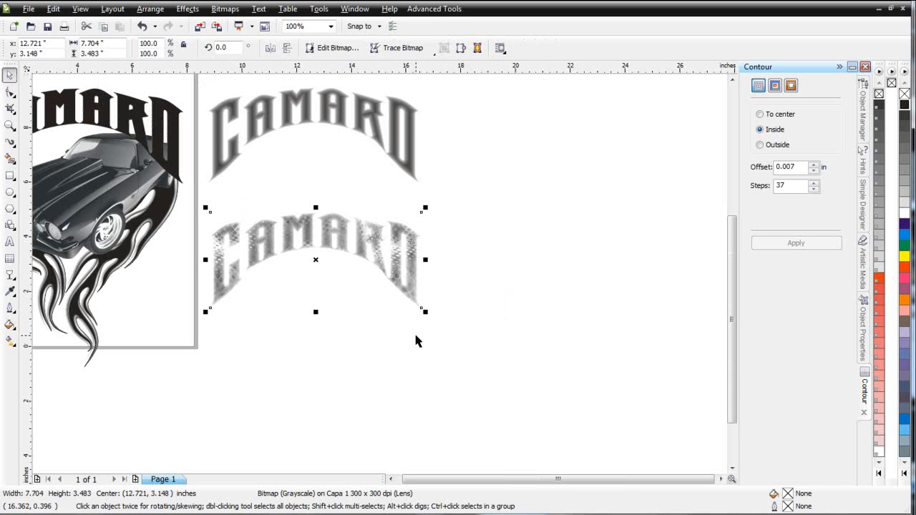
click(226, 10)
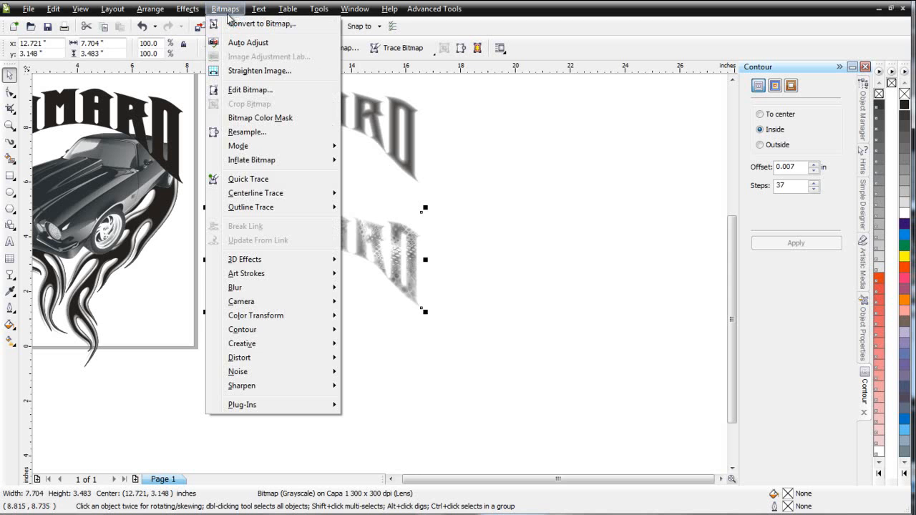
click(236, 25)
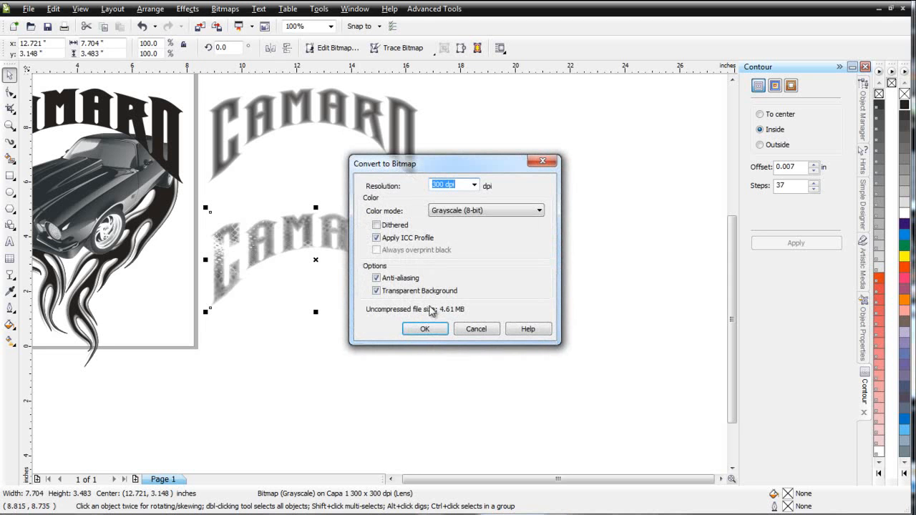
click(434, 330)
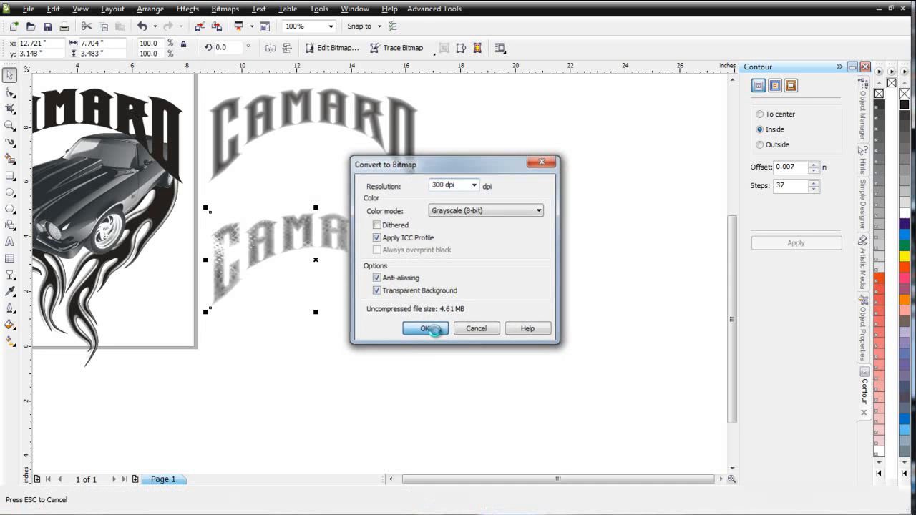
Convert the textured text bitmap to 1-bit black and white with a square halftone at 45 degrees and 150 lines per inch.
click(218, 12)
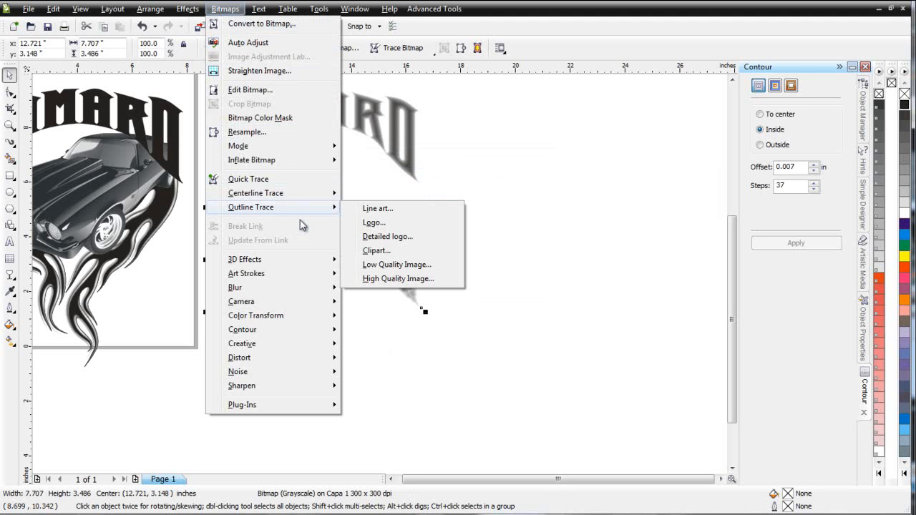
mouse_move(295, 148)
click(390, 149)
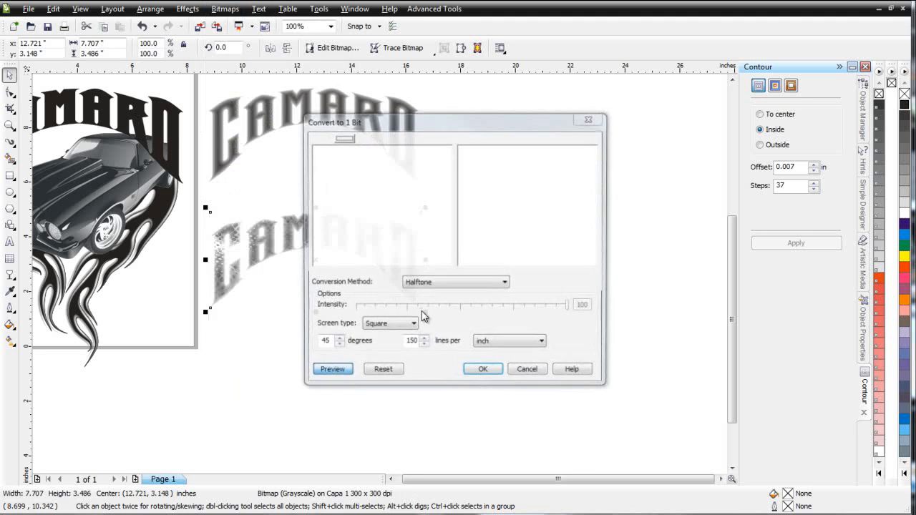
click(484, 372)
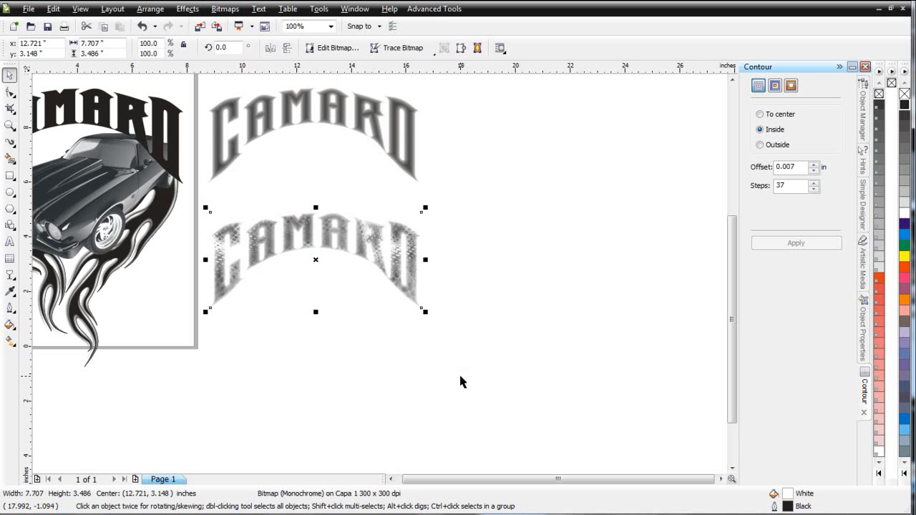
Fill the original CamarO text above the car with yellow and give it a 3.0 mm black outline.
click(172, 115)
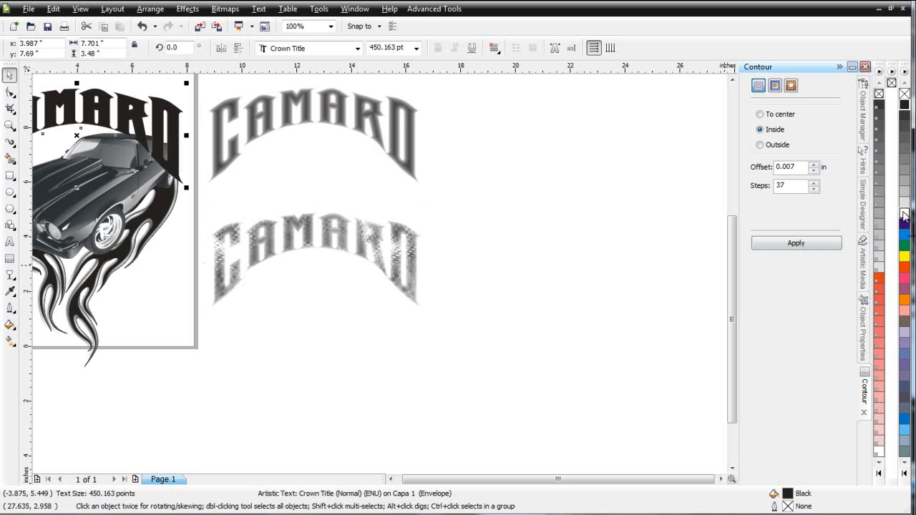
click(904, 254)
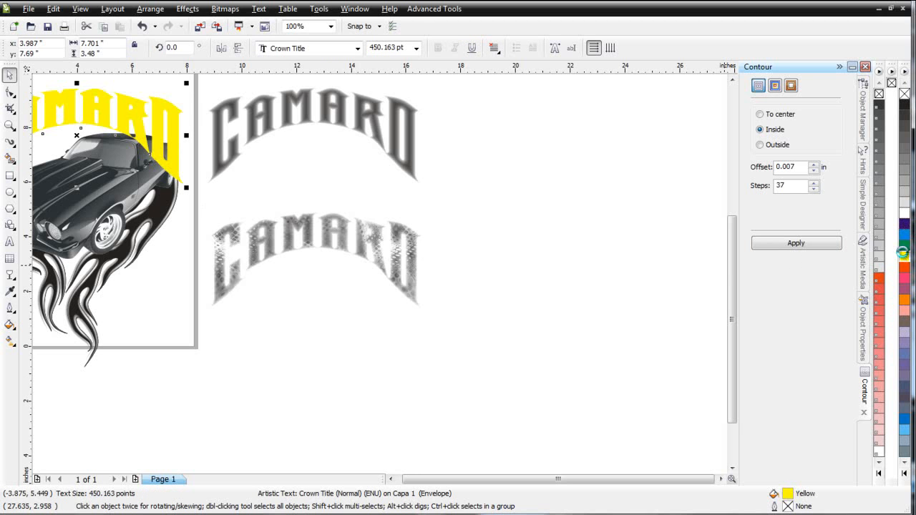
click(866, 306)
click(833, 106)
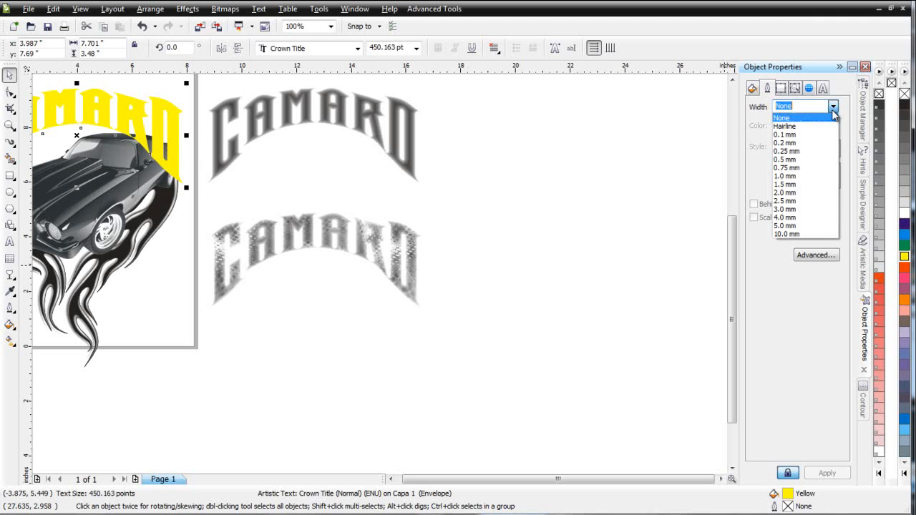
click(810, 209)
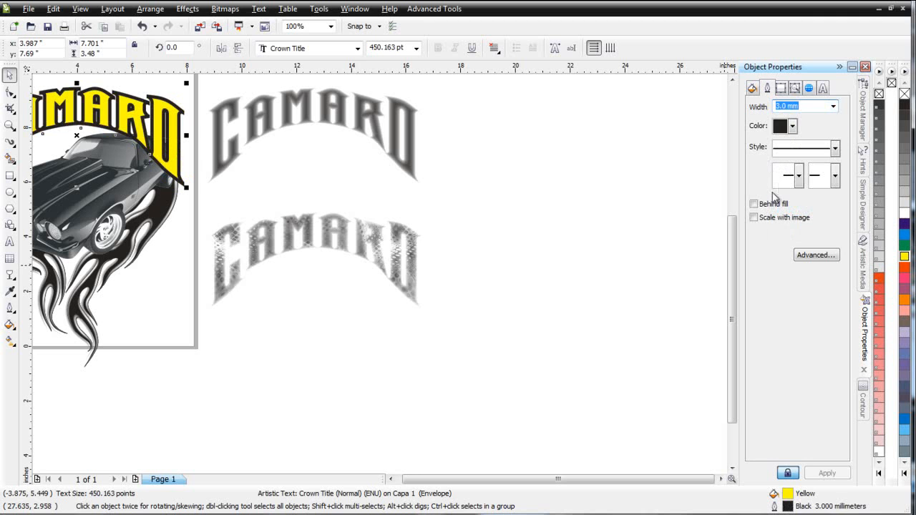
Set the yellow text's outline to sit behind the fill and scale with the image, and change its corner style.
click(761, 204)
click(755, 218)
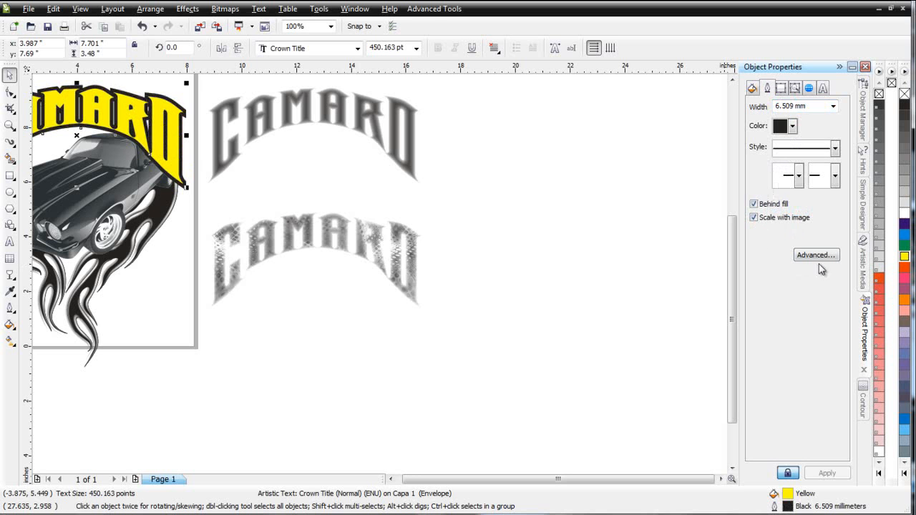
click(813, 255)
click(357, 309)
click(444, 355)
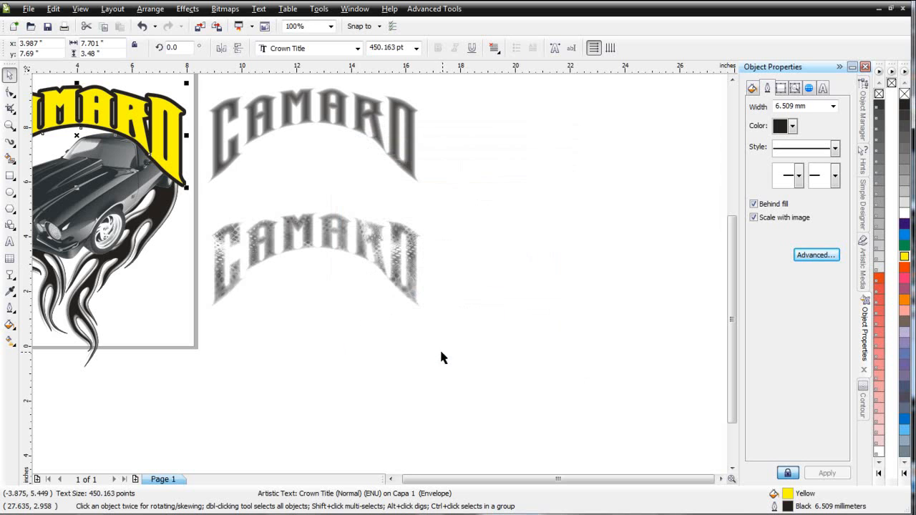
scroll(374, 266, down, 2)
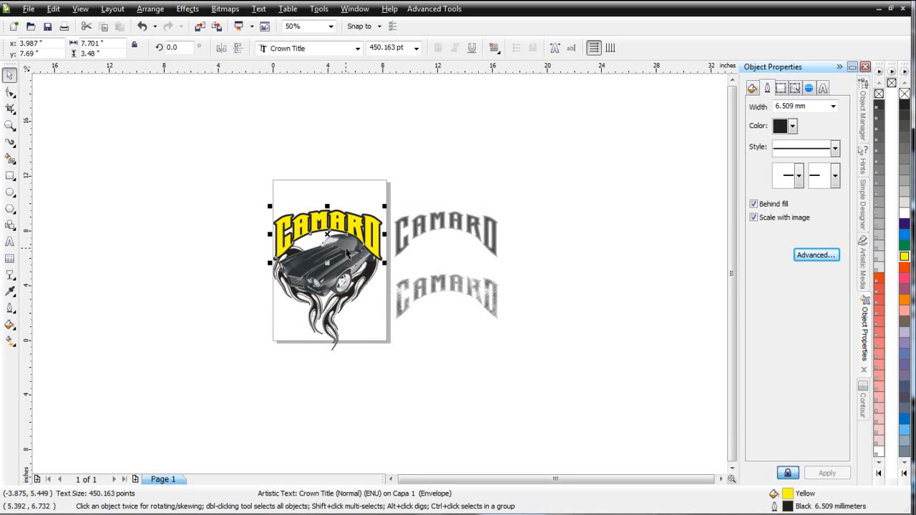
scroll(379, 274, up, 2)
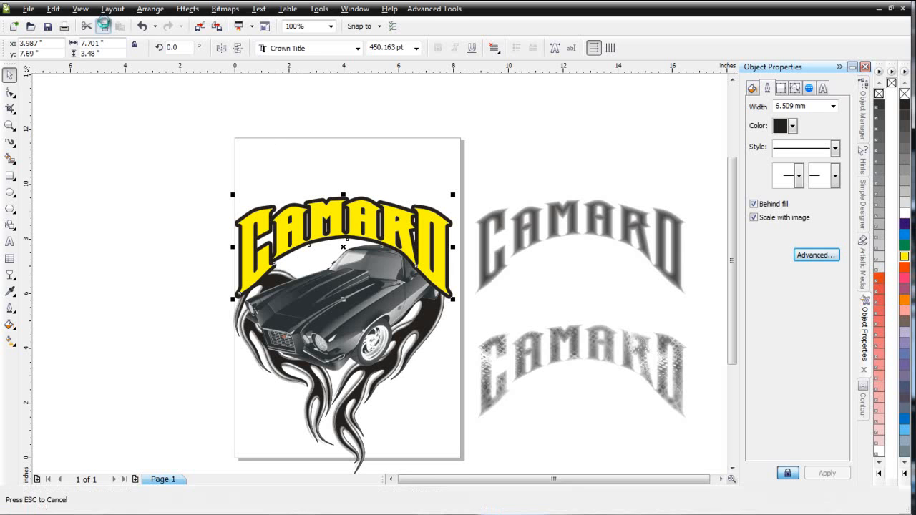
Set the yellow CamarO text's black outline width to 7.509 mm and paste the copied text in place on top.
click(833, 106)
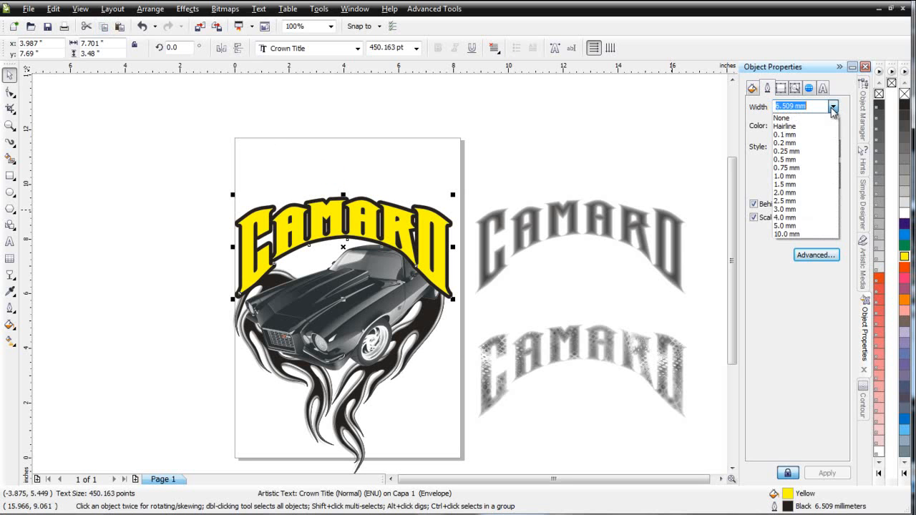
click(781, 106)
drag(779, 106, 775, 106)
text(7)
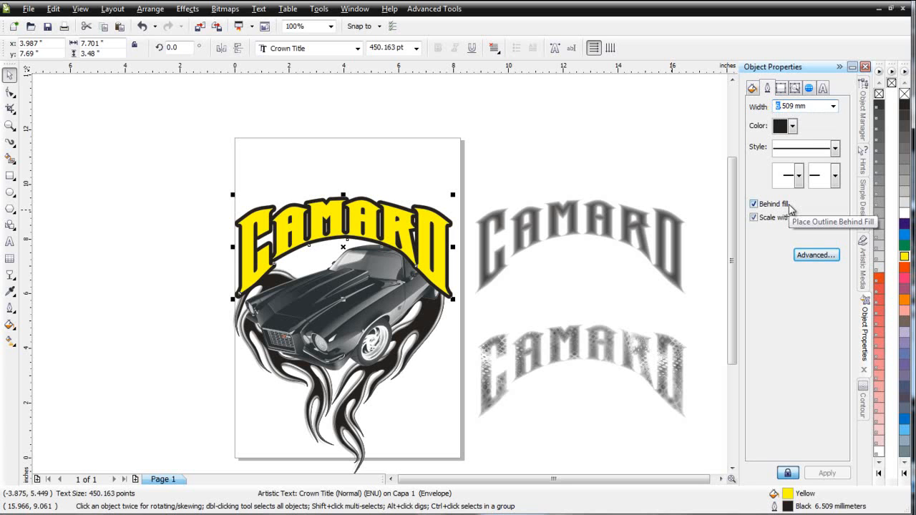
key(Return)
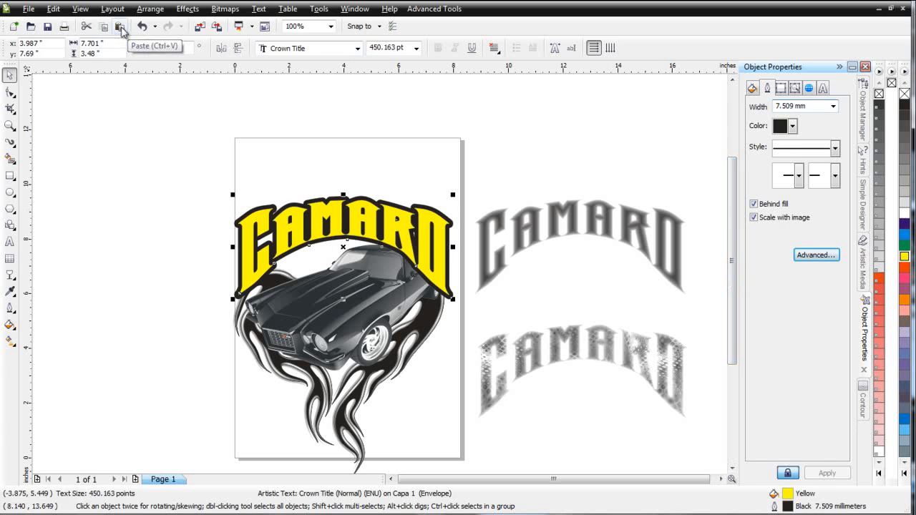
key(ctrl+z)
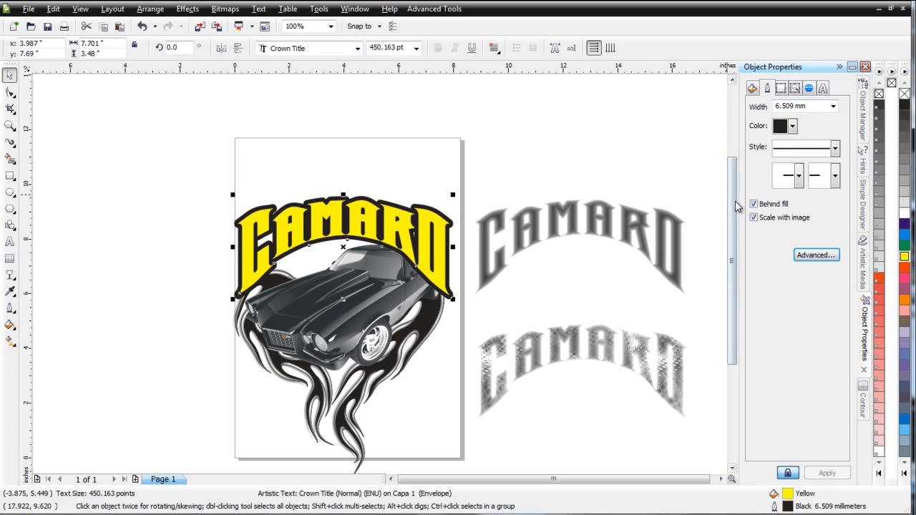
Change the pasted CamarO text's outline to white and set its width to 4.509 mm.
right_click(904, 214)
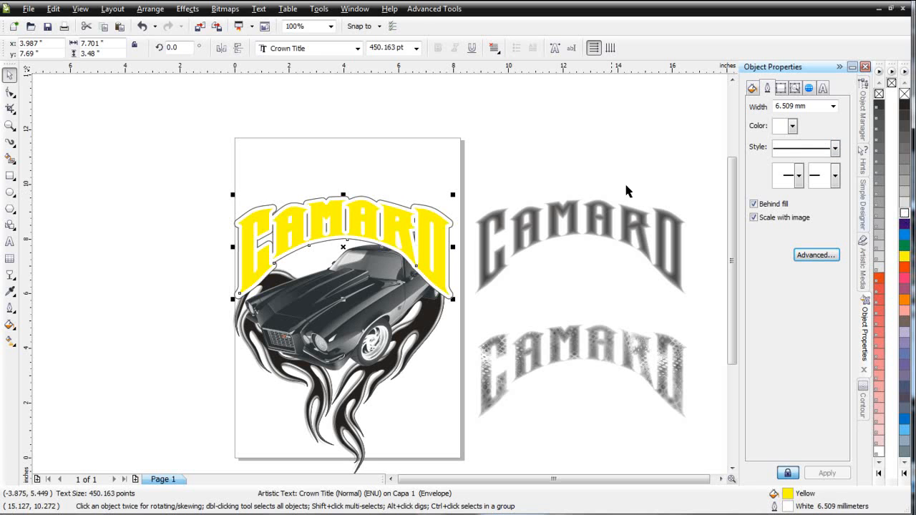
click(781, 108)
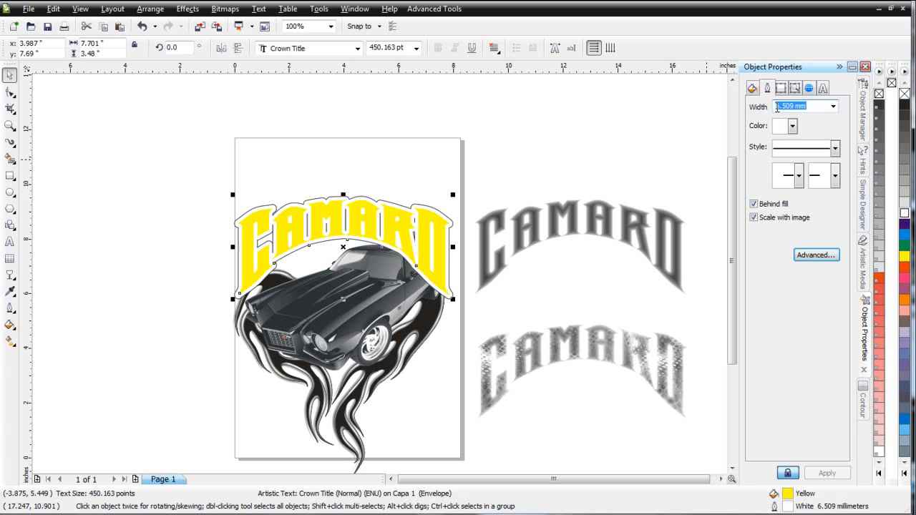
click(777, 108)
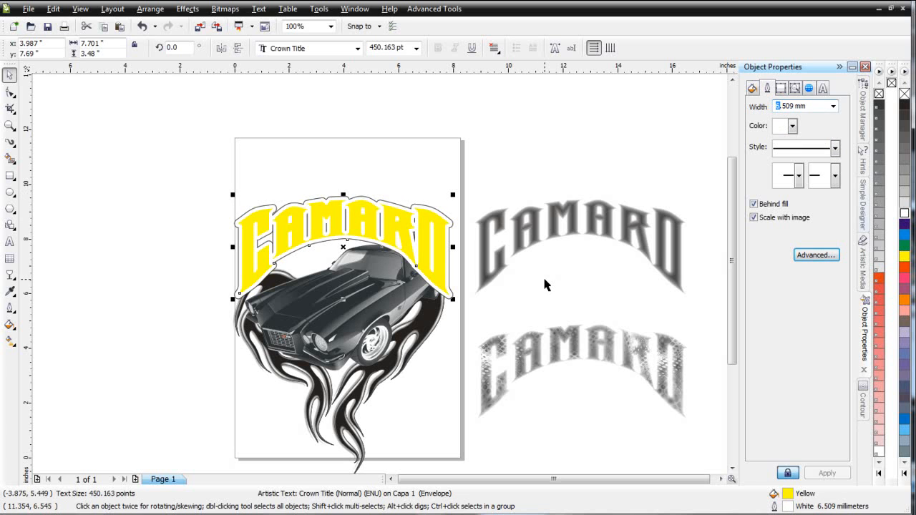
text(4)
key(Return)
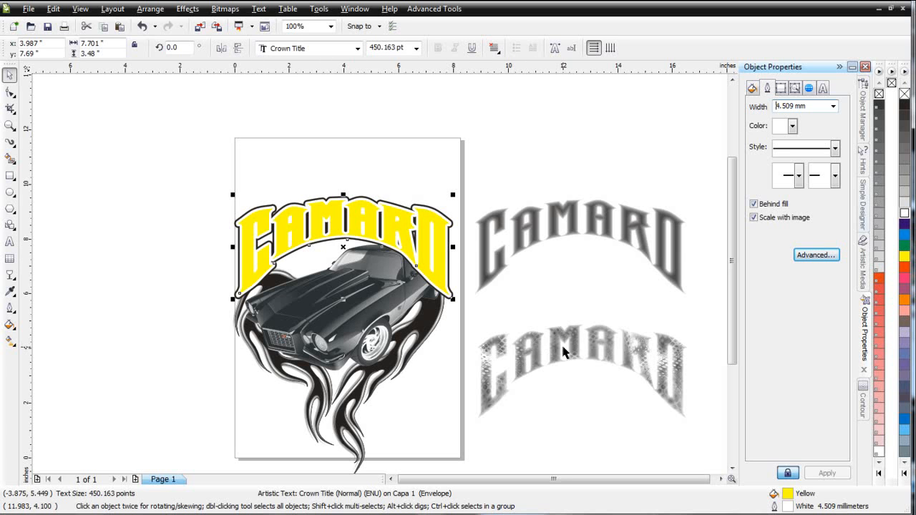
Align the halftone CamarO bitmap to the centre of the yellow text above the car.
click(553, 372)
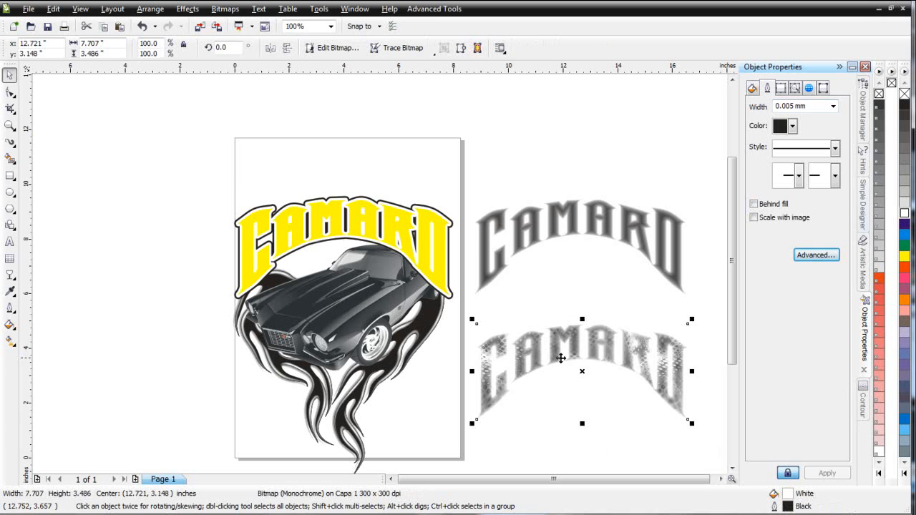
shift+click(357, 221)
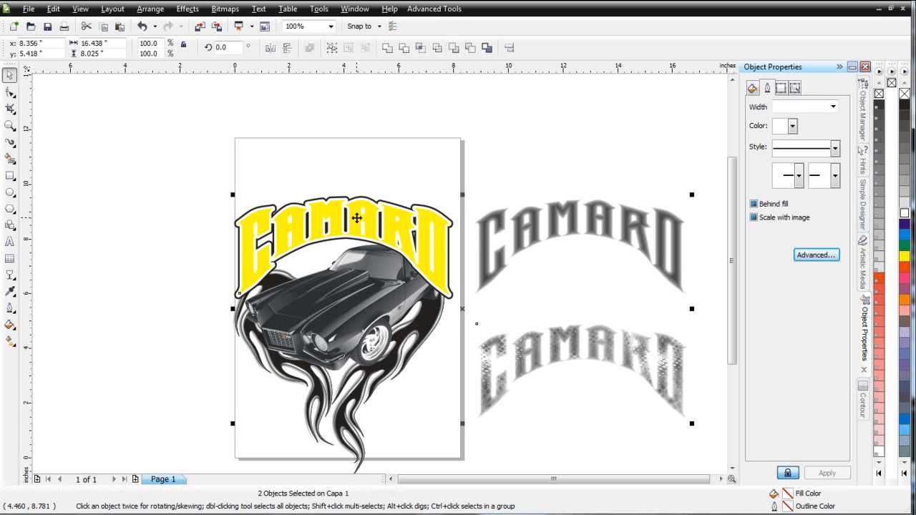
key(c)
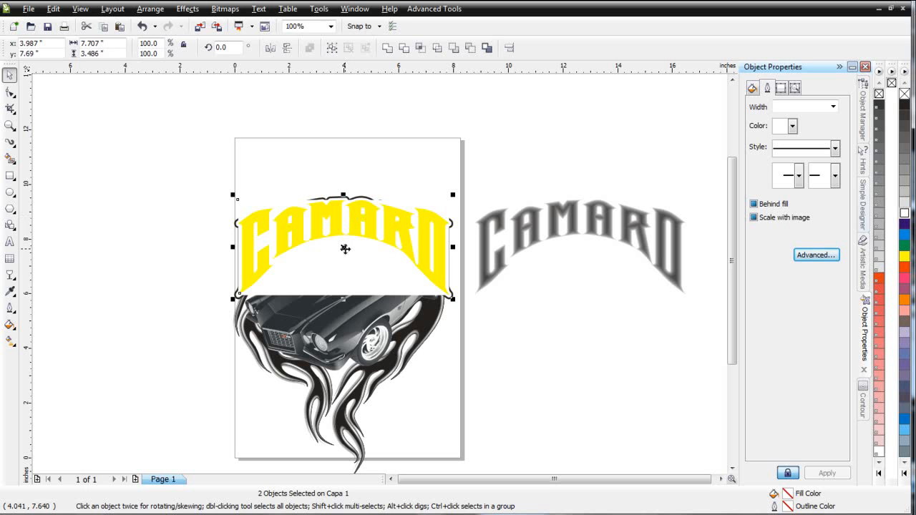
right_click(341, 247)
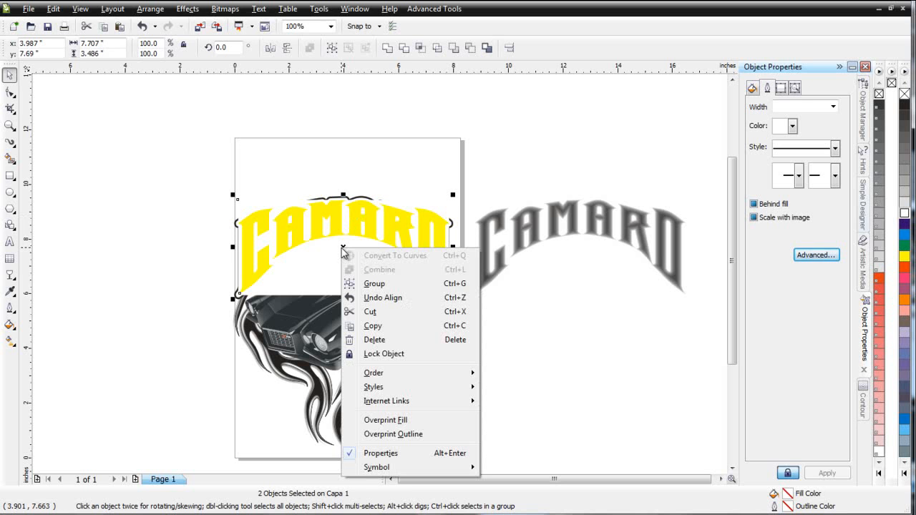
mouse_move(452, 374)
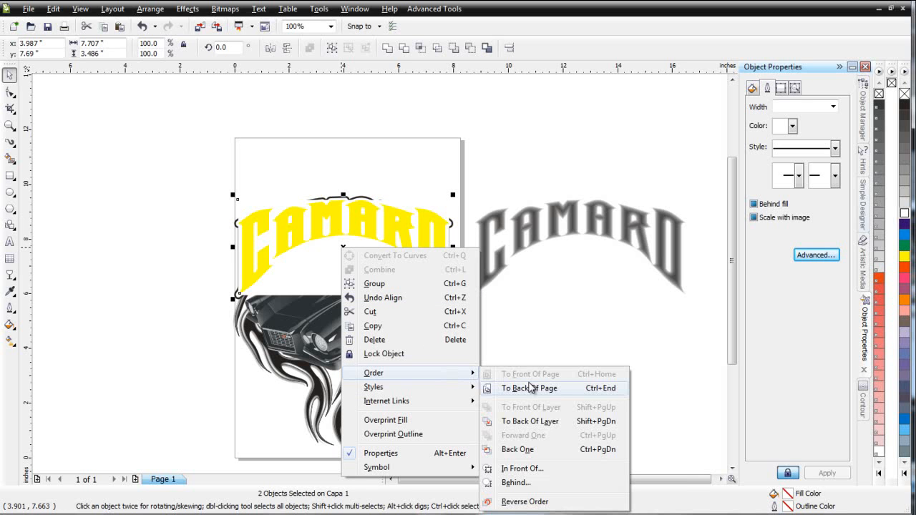
click(532, 337)
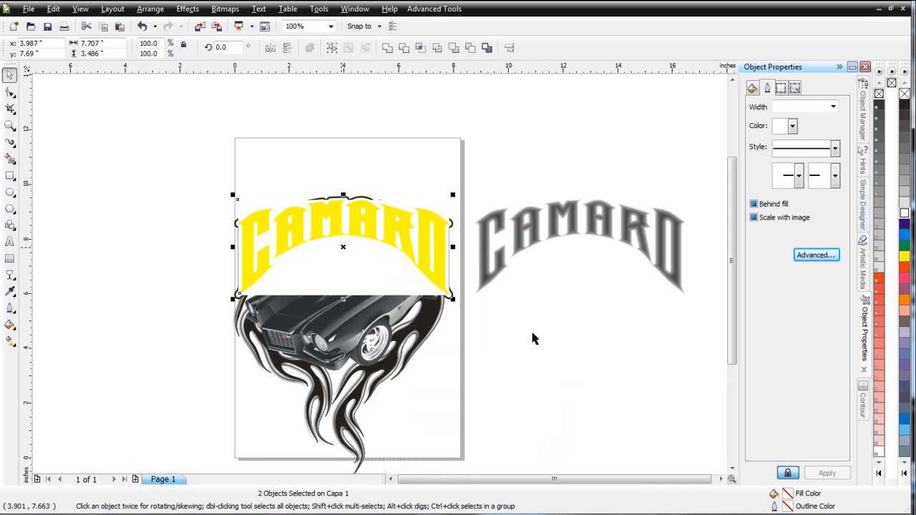
click(505, 367)
Select only the halftone bitmap and bring it in front of the yellow CamarO text.
click(373, 291)
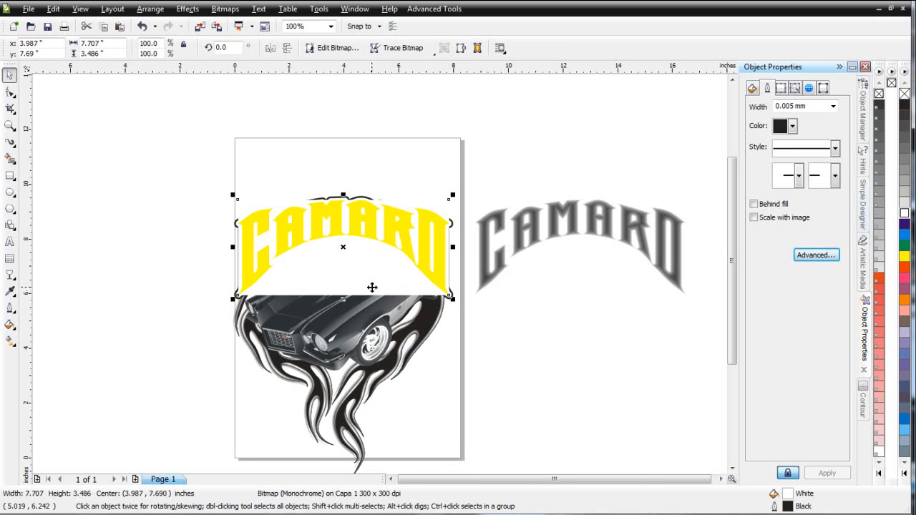
right_click(373, 286)
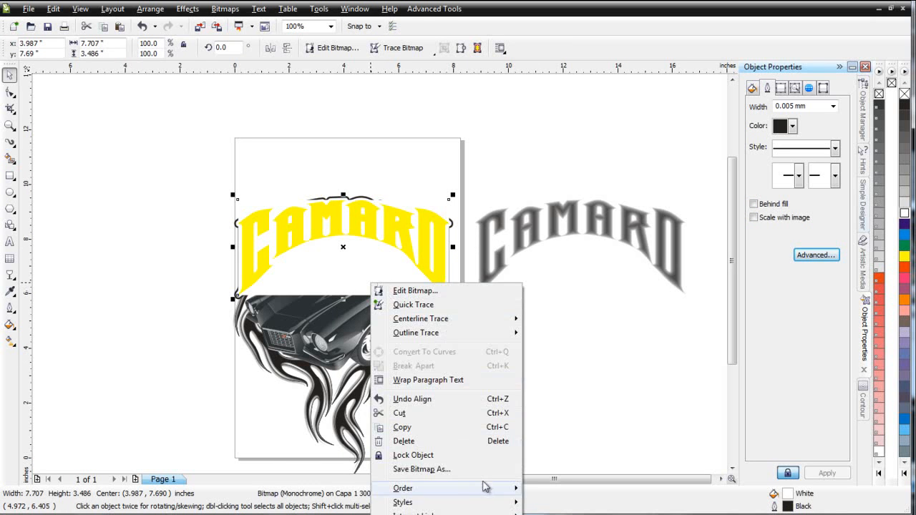
mouse_move(501, 487)
click(593, 360)
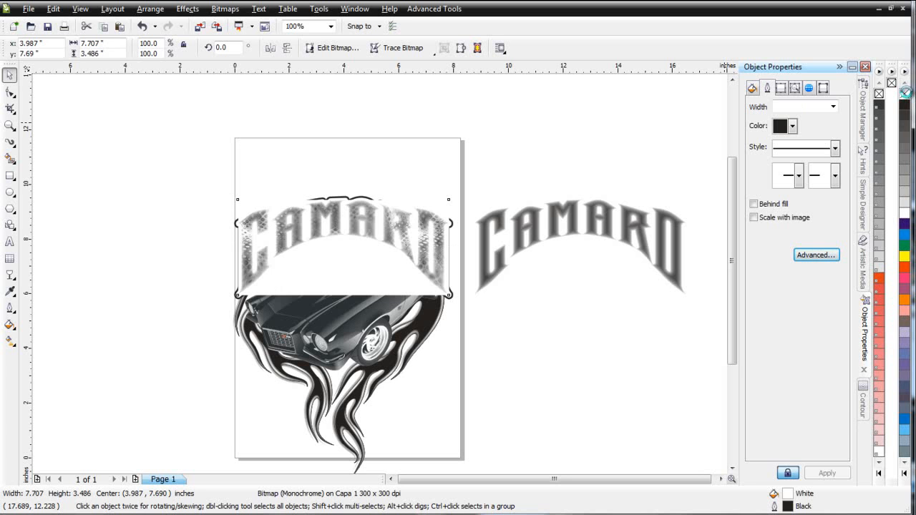
Remove the halftone bitmap's white background fill and colour its dots red.
click(905, 95)
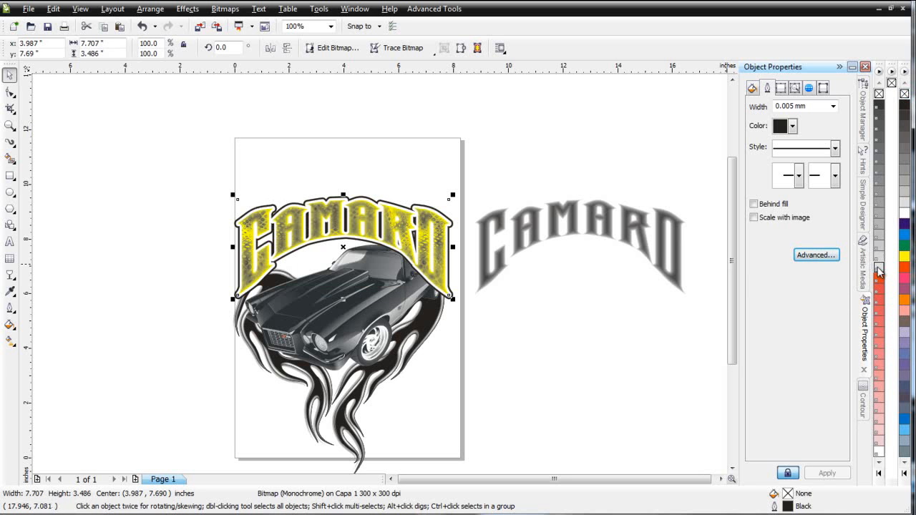
right_click(905, 269)
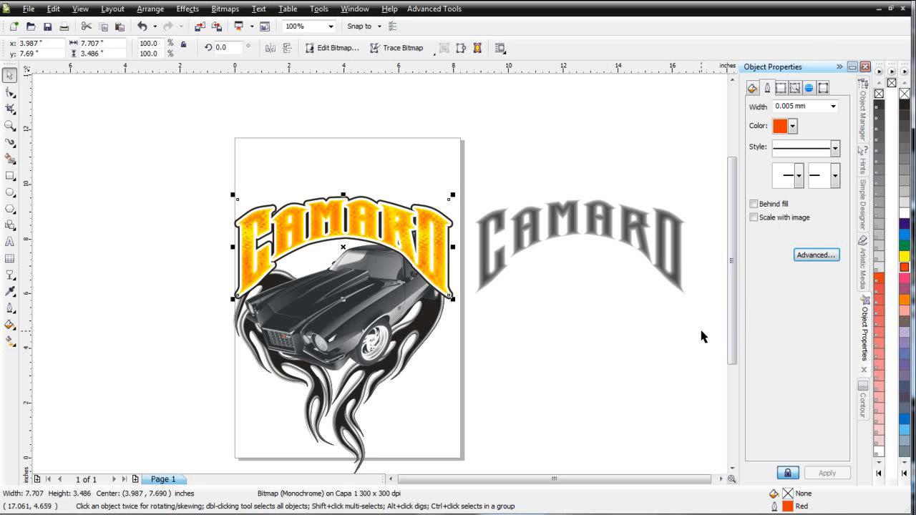
Duplicate the red halftone bitmap in place over the text to strengthen the texture.
scroll(346, 222, up, 2)
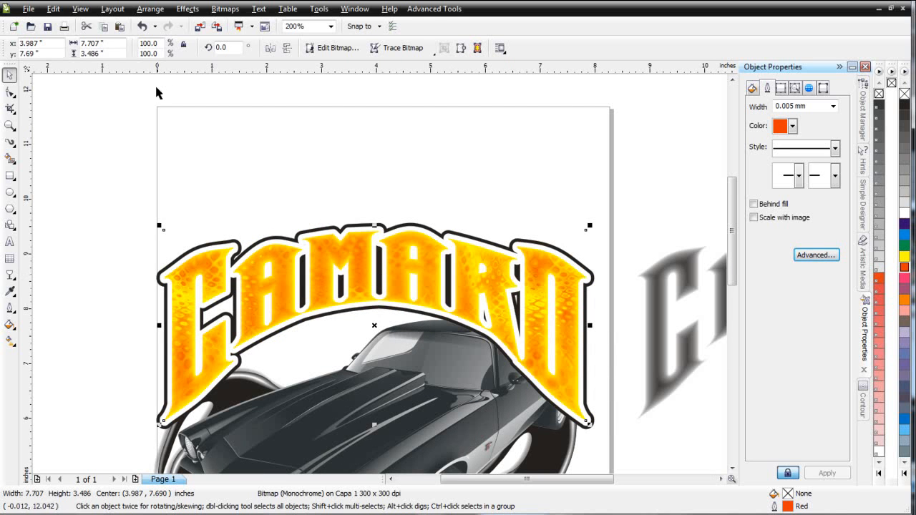
click(106, 27)
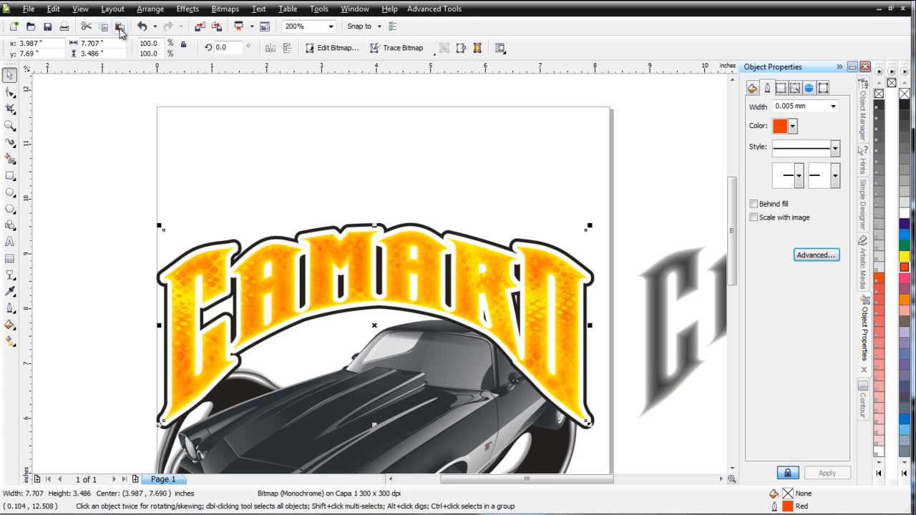
click(120, 29)
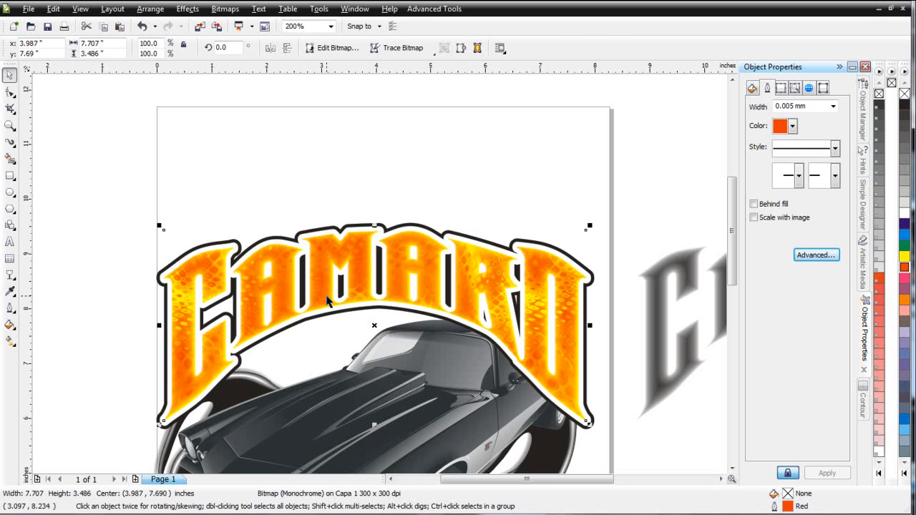
Duplicate the yellow CamarO text in front of the halftone, remove its fill and give it a 1.5 mm black outline with Behind fill off.
alt+click(327, 301)
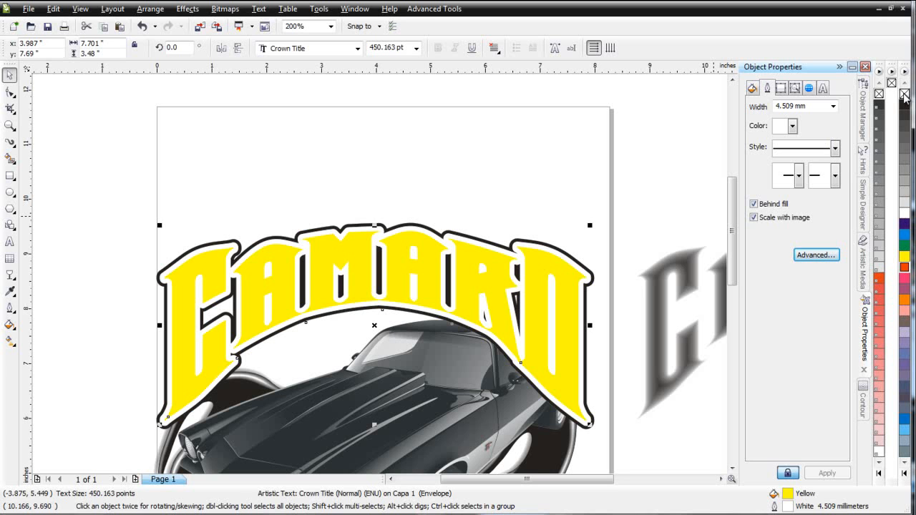
click(903, 94)
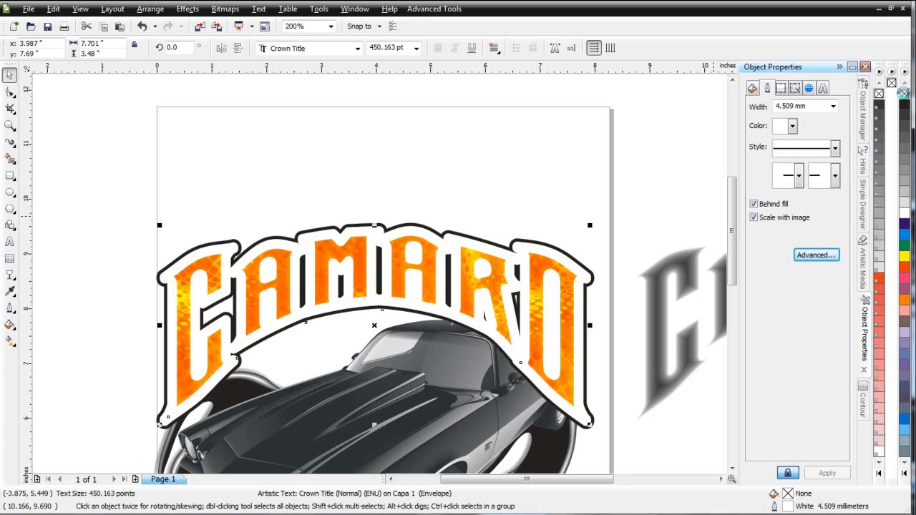
click(832, 106)
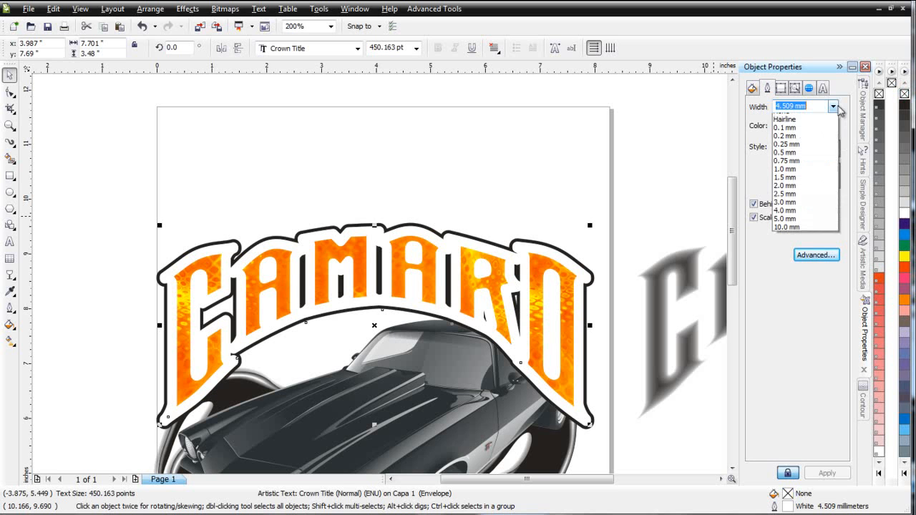
click(807, 185)
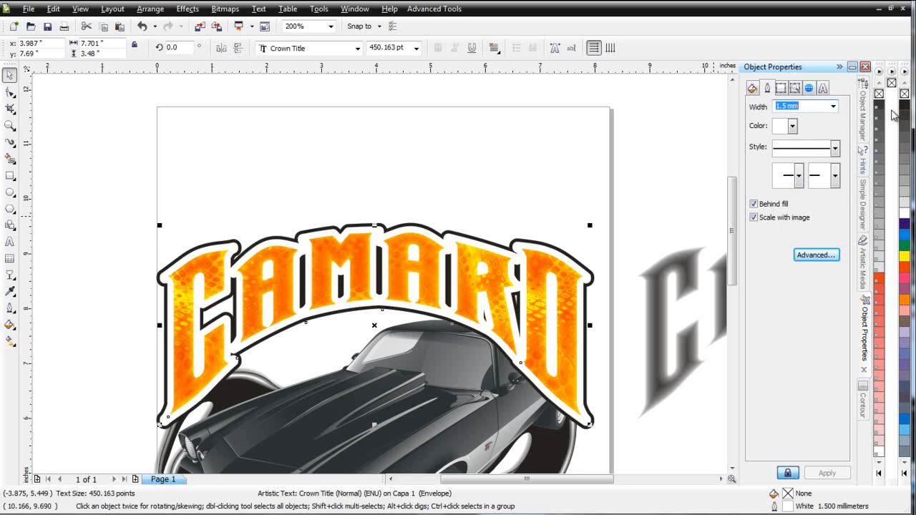
right_click(905, 106)
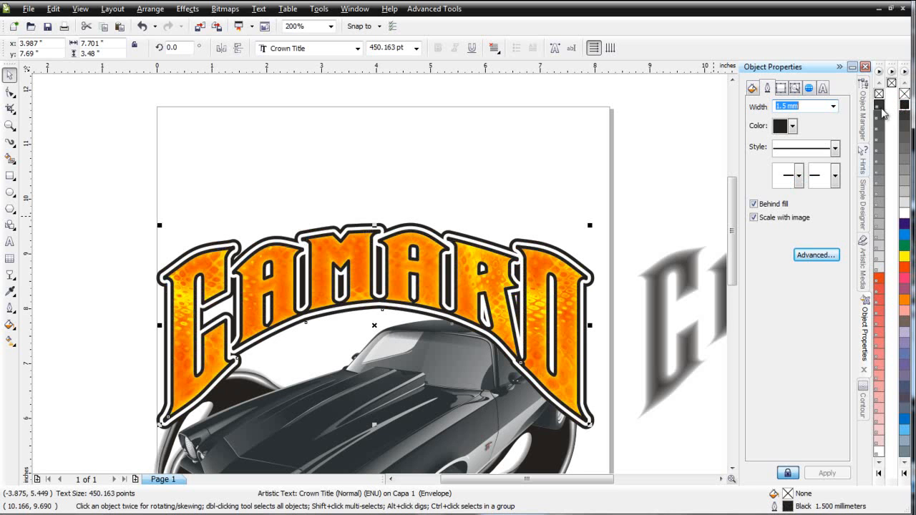
click(755, 204)
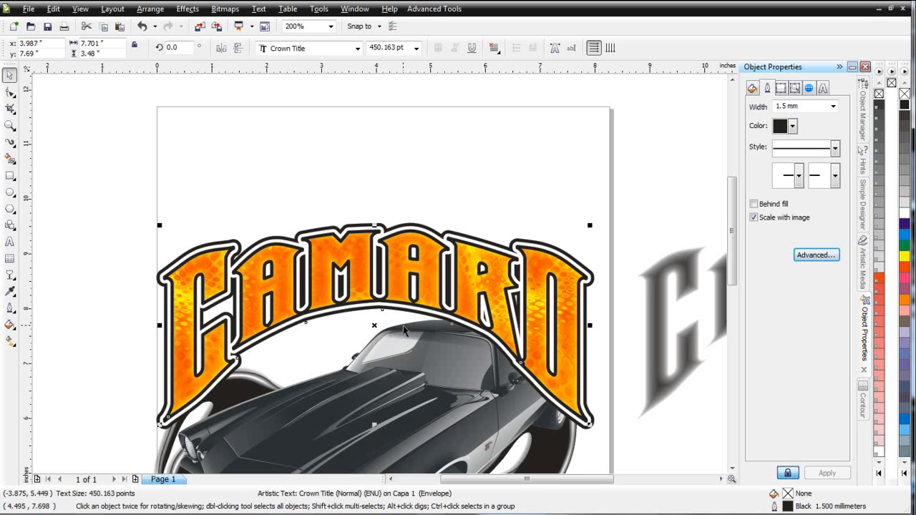
click(374, 170)
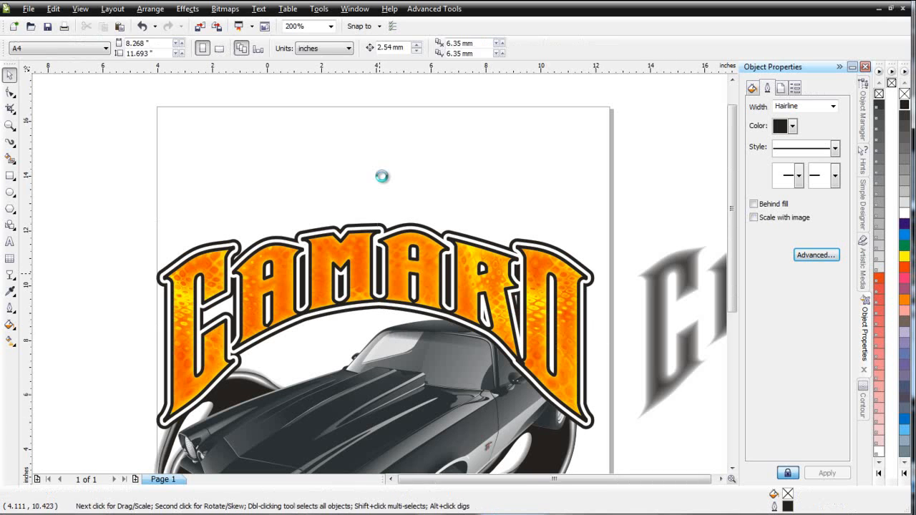
Delete the leftover grey CamarO text beside the page and move the layered orange CamarO lettering up slightly above the car.
scroll(409, 321, down, 2)
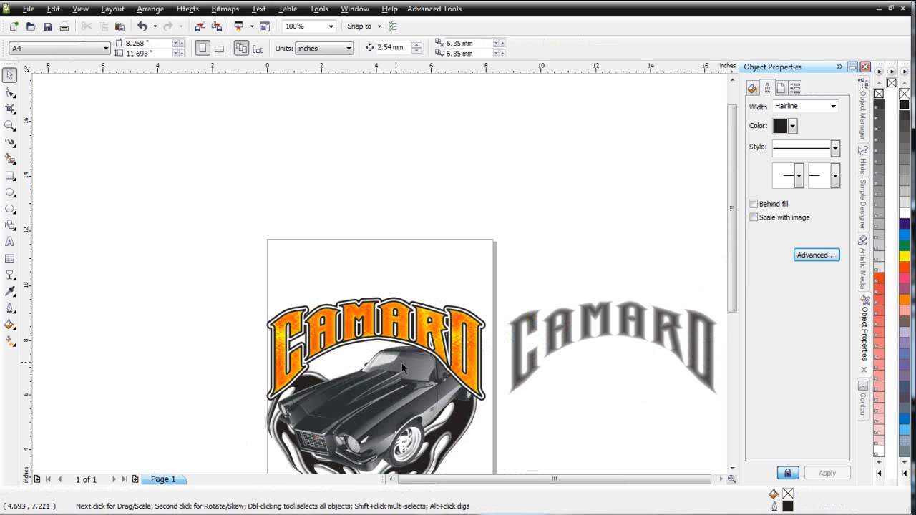
drag(501, 213, 726, 429)
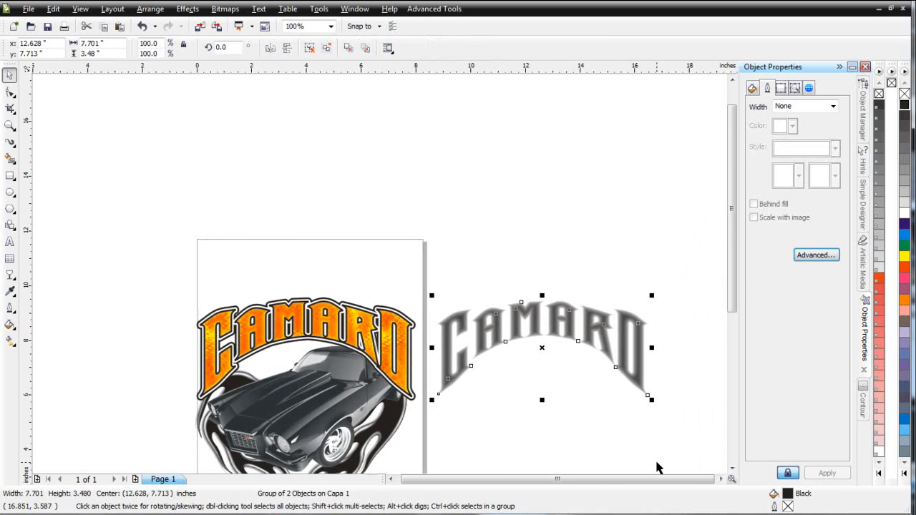
key(Delete)
drag(142, 256, 496, 423)
drag(307, 349, 305, 339)
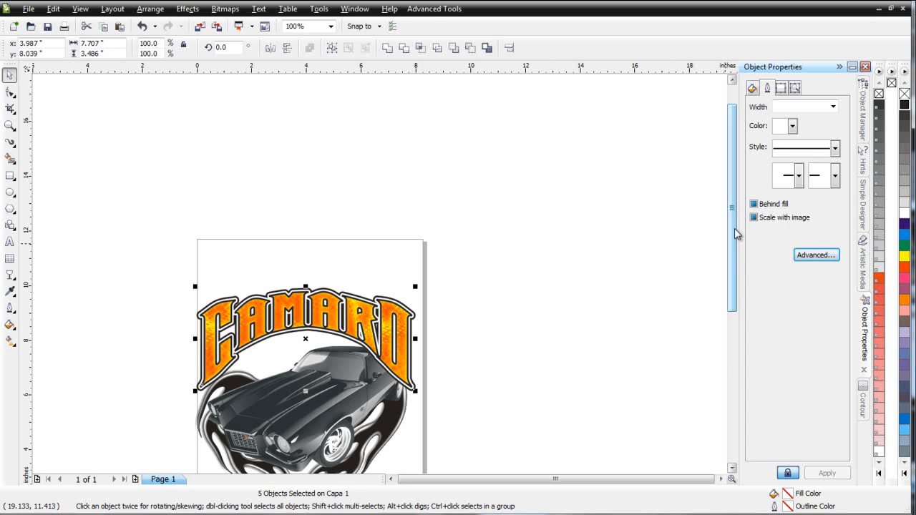
Select the CamarO lettering, car and flames and group them into one object.
drag(733, 230, 737, 288)
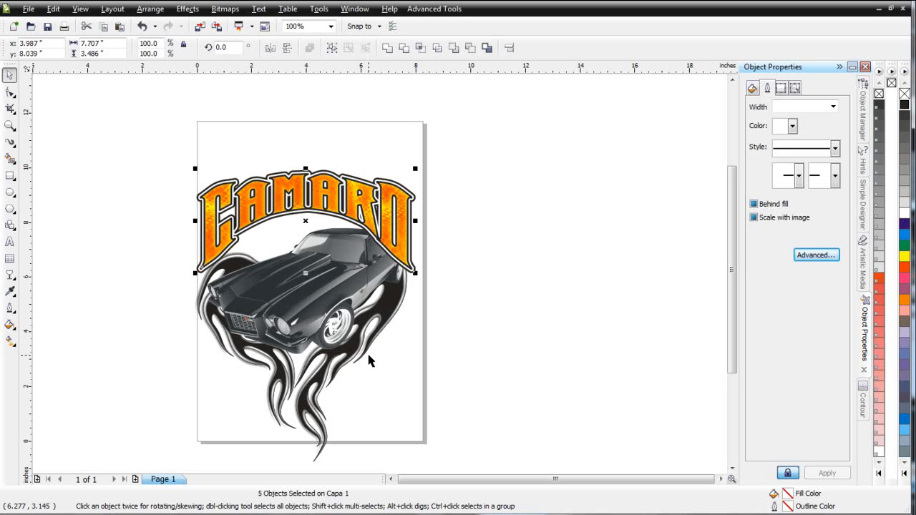
drag(148, 138, 515, 425)
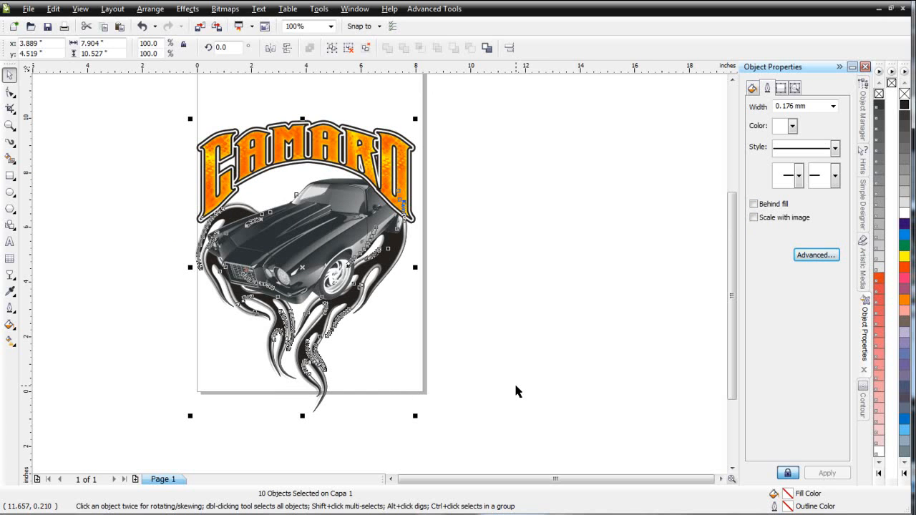
click(331, 48)
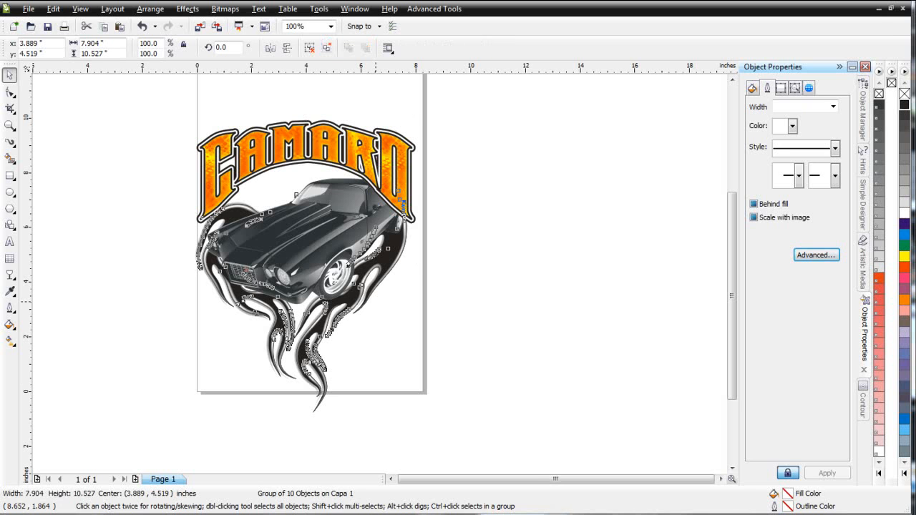
Switch to DesignBase, choose the Men shirt comp and generate a full back comp from the grouped CamarO artwork.
click(243, 514)
click(709, 39)
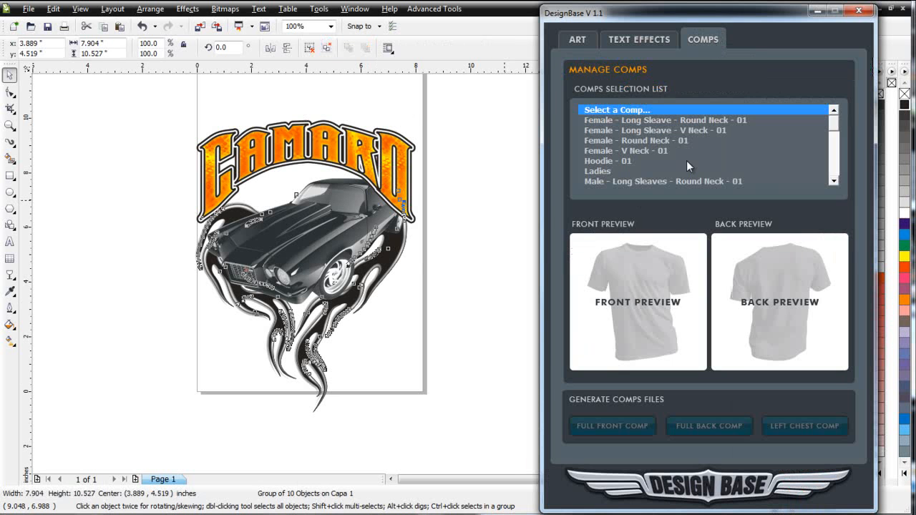
click(655, 140)
key(Down)
key(Down)
key(Down)
key(Down)
key(Down)
key(Down)
key(Down)
key(Down)
key(Down)
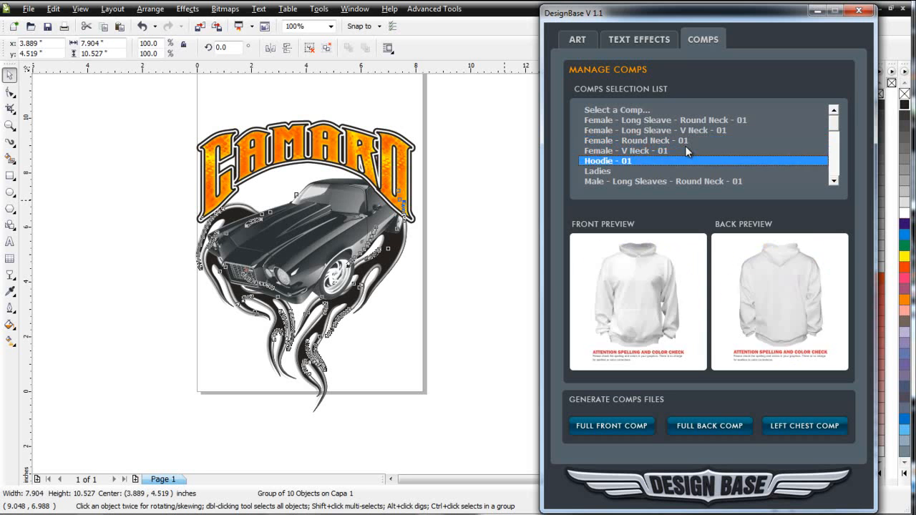
key(Down)
key(Down)
key(Down)
key(Down)
key(Down)
key(Down)
key(Down)
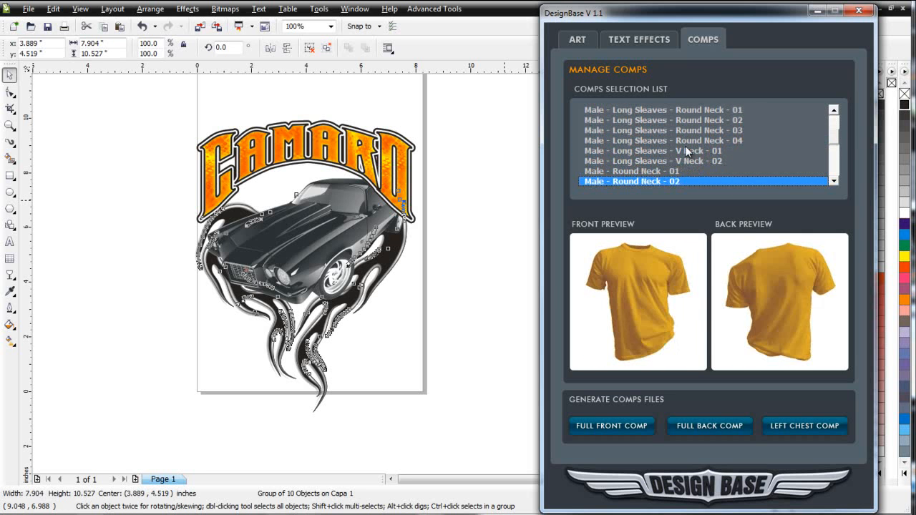
key(Down)
key(Down)
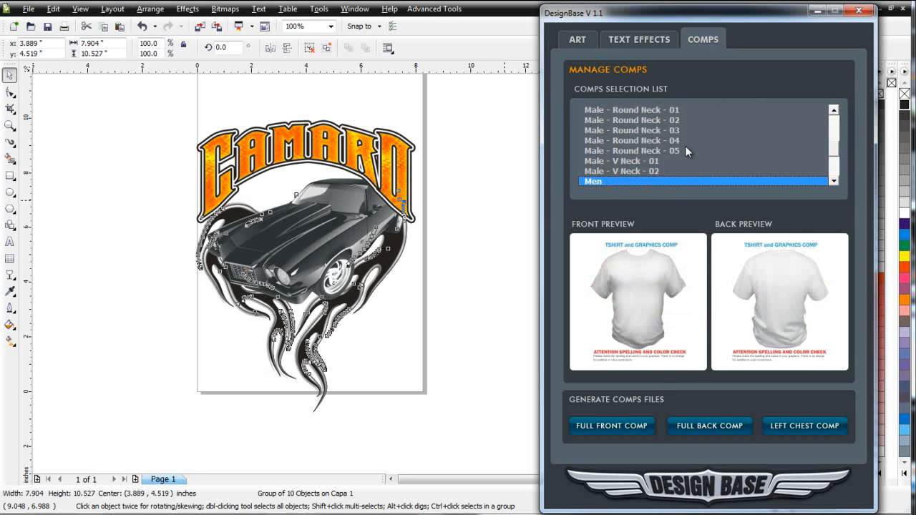
key(Up)
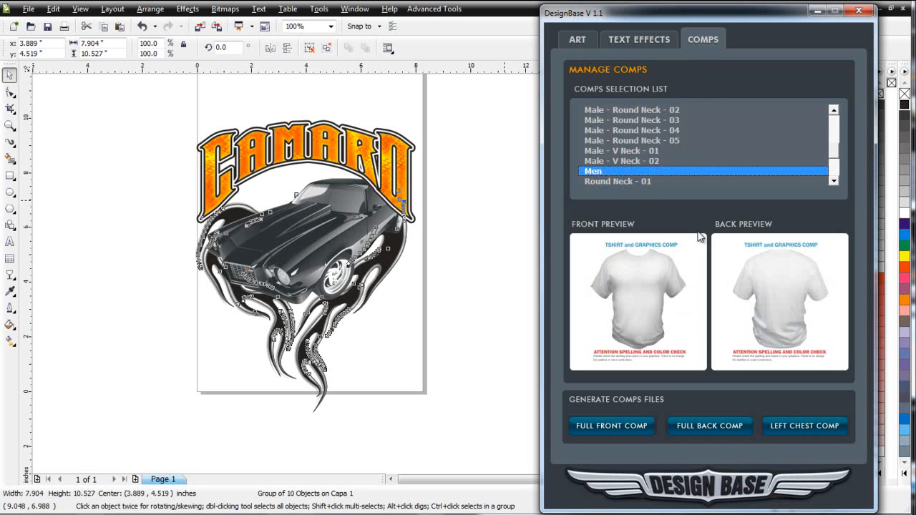
click(713, 428)
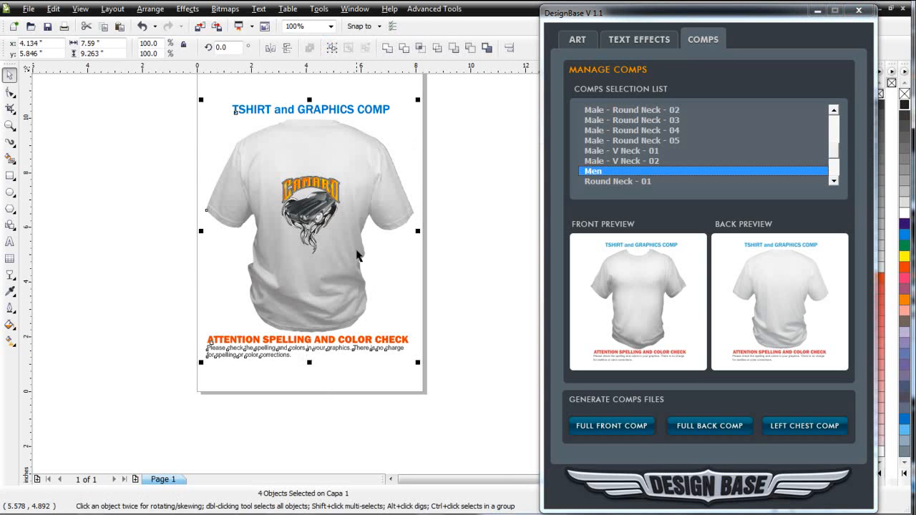
Enlarge the CamarO artwork on the shirt back to about 3.7 by 4.9 inches.
click(188, 144)
drag(190, 136, 409, 304)
drag(277, 173, 245, 136)
drag(340, 254, 360, 276)
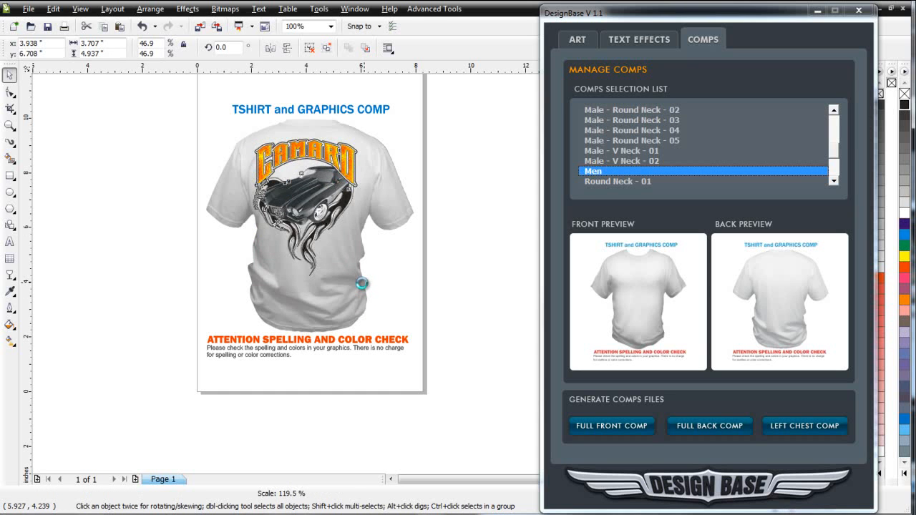
click(416, 293)
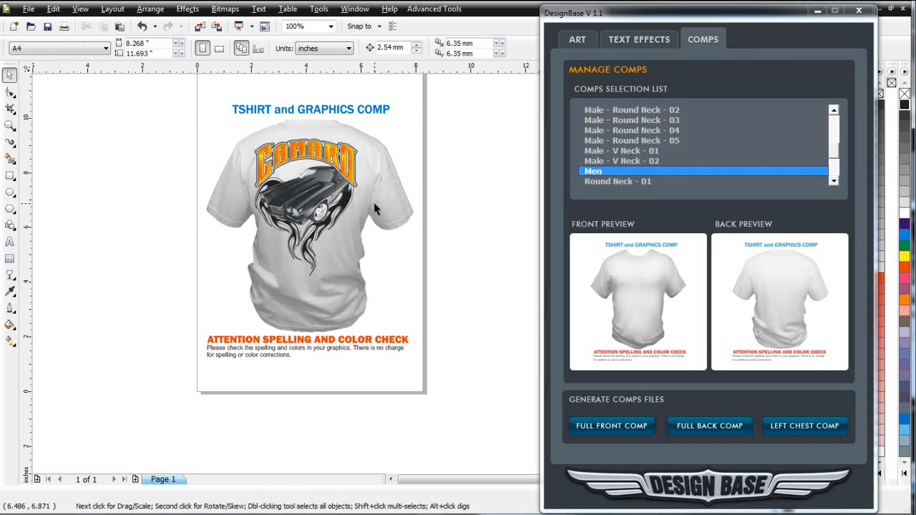
Switch back to CorelDRAW and recolour the shirt bitmap with a 40% Black fill and a black outline colour.
click(385, 241)
click(817, 11)
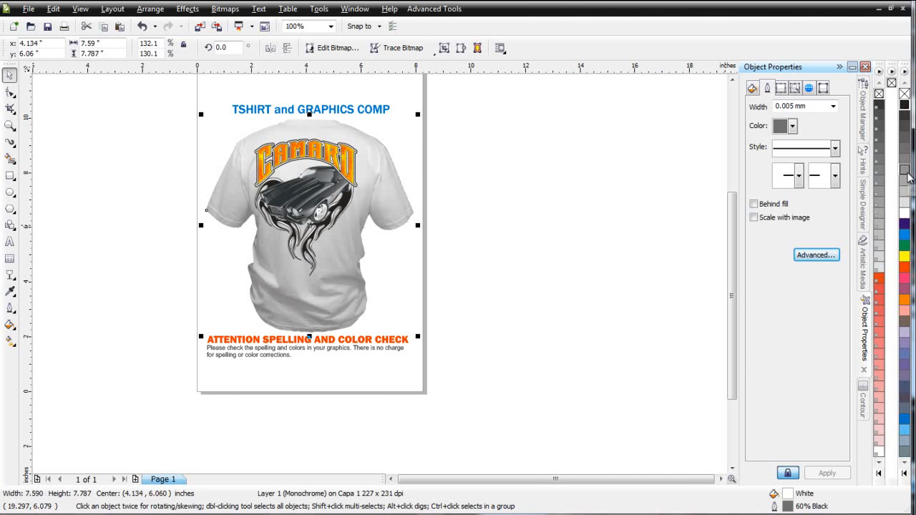
click(905, 170)
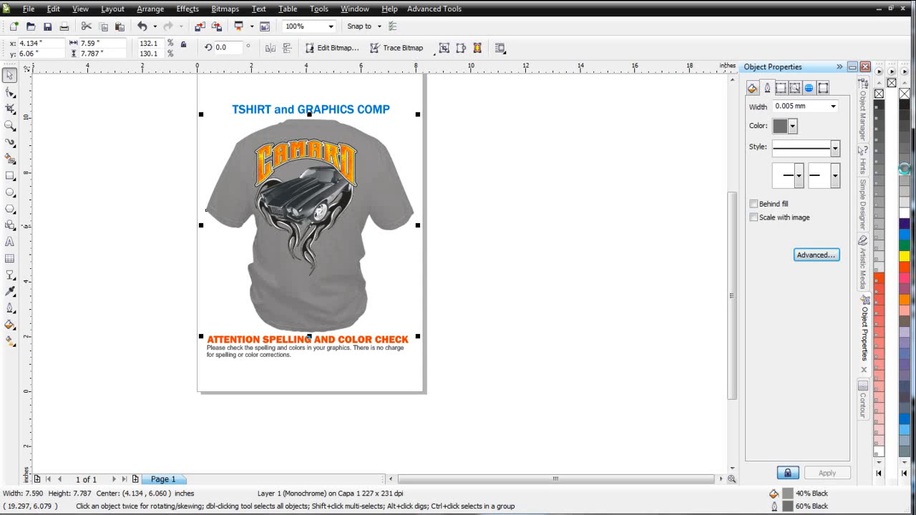
right_click(905, 109)
click(524, 367)
Delete the spelling and color check note below the shirt and the TSHIRT and GRAPHICS COMP heading above it.
drag(481, 301, 103, 422)
key(Delete)
drag(204, 83, 457, 126)
key(Delete)
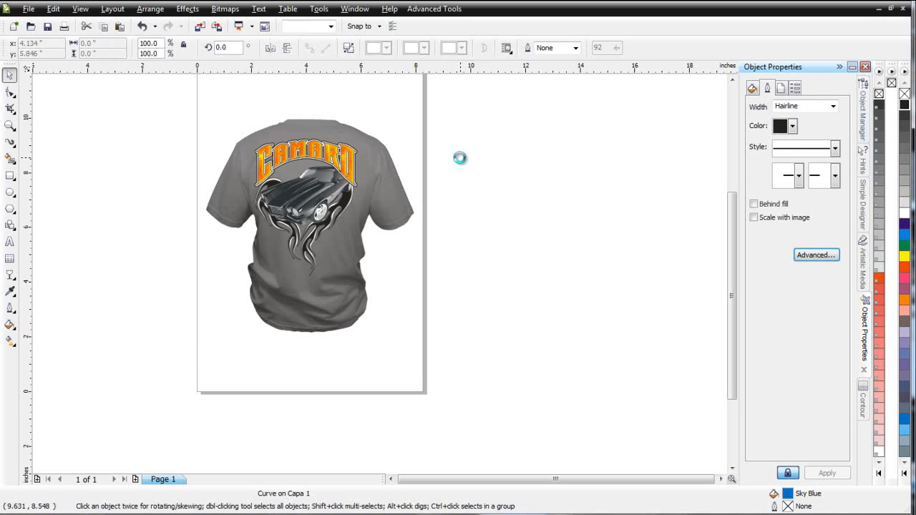
Move the CamarO artwork slightly to the right to centre it on the shirt back.
click(10, 126)
drag(202, 107, 394, 300)
click(9, 75)
drag(408, 319, 577, 407)
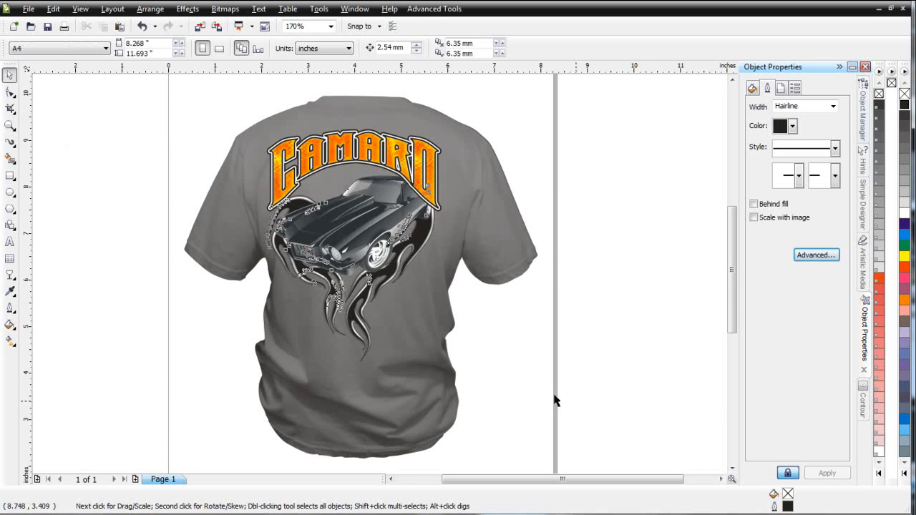
drag(353, 255, 358, 252)
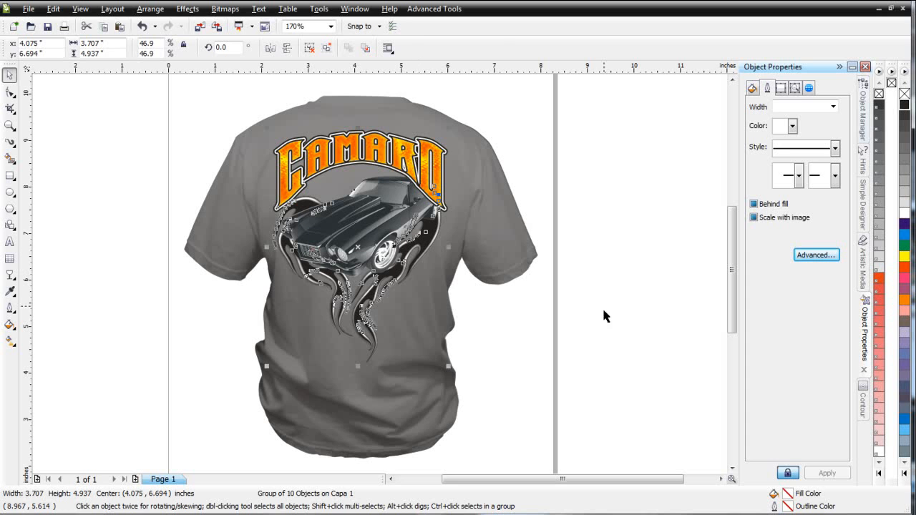
click(616, 332)
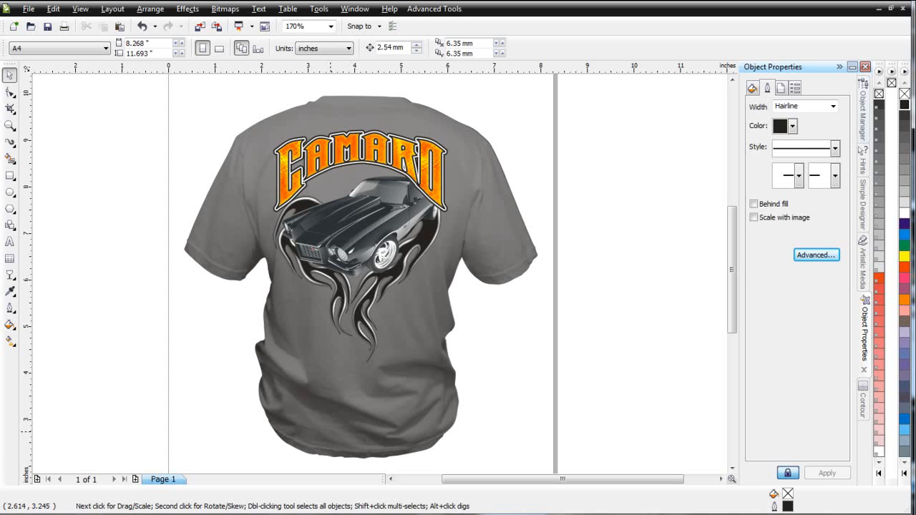
key(ctrl+z)
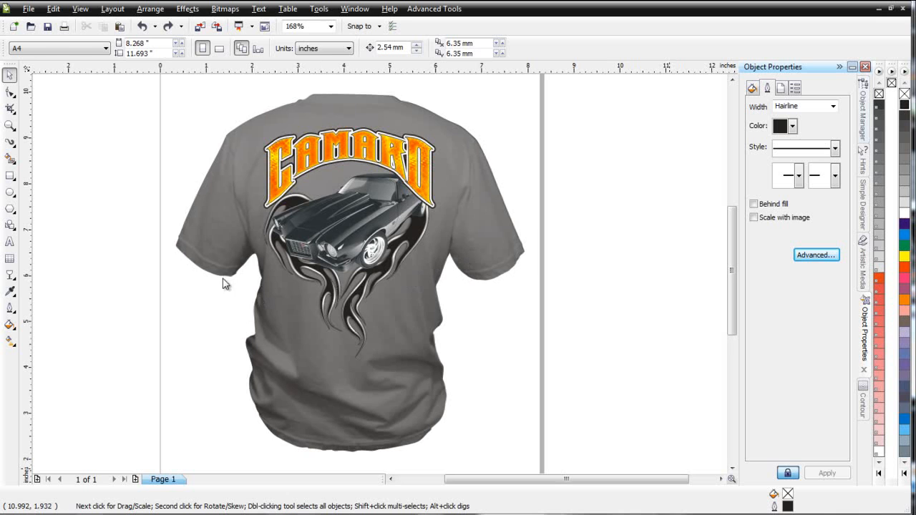
Activate the Artistic Media brush and load the Barbed Wire folder from Brushes inside Brush Packs.
click(14, 144)
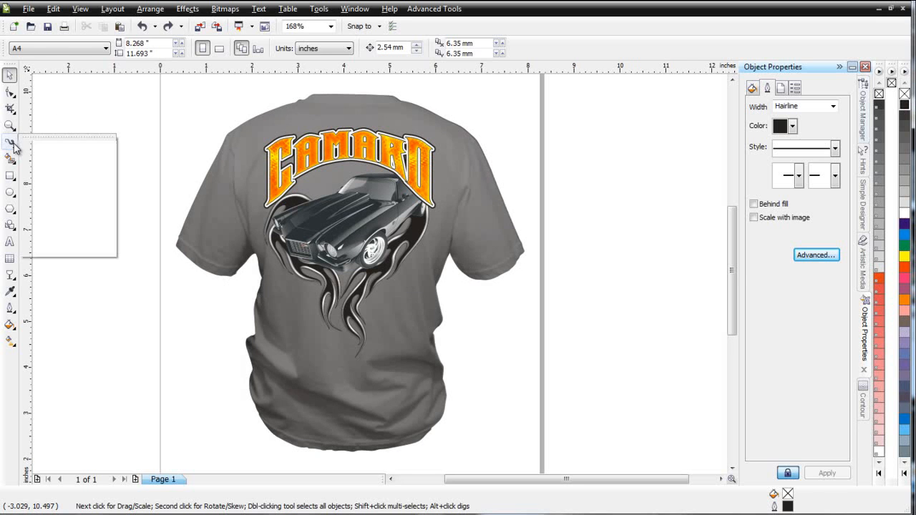
click(56, 177)
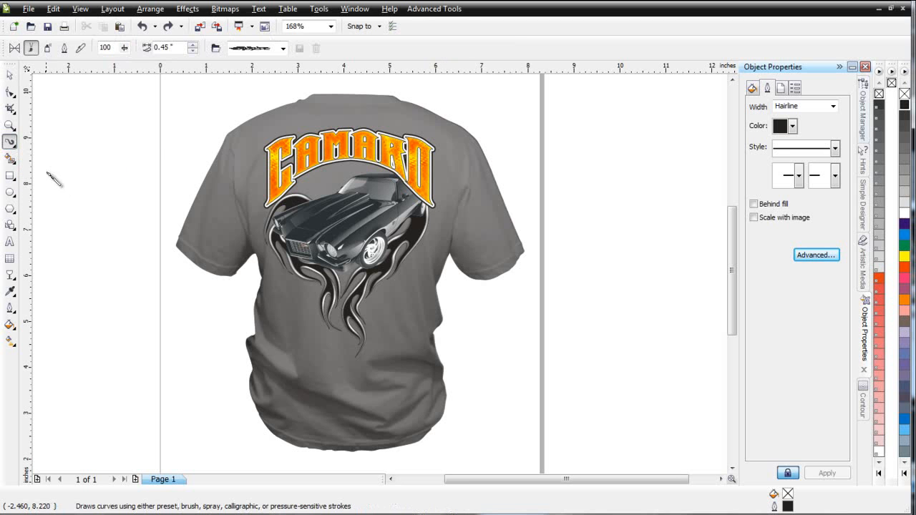
click(215, 50)
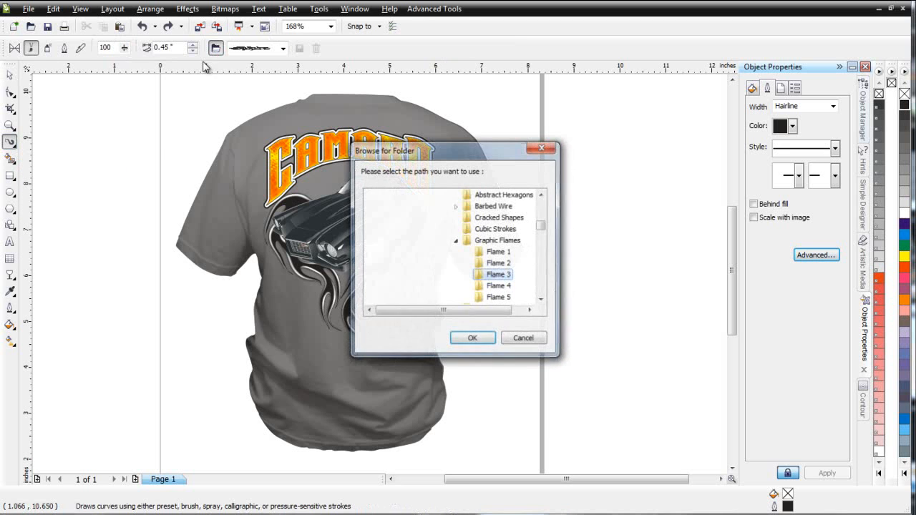
click(457, 241)
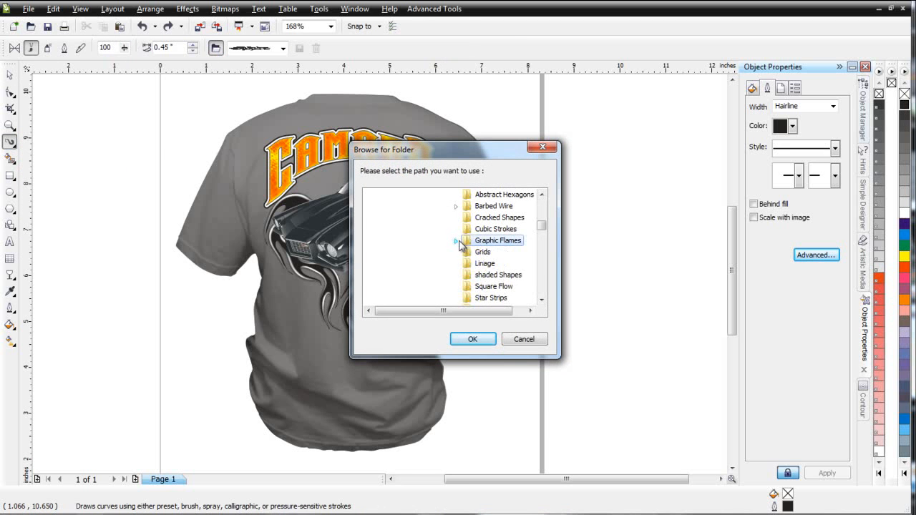
click(542, 194)
click(542, 194)
click(542, 194)
click(542, 195)
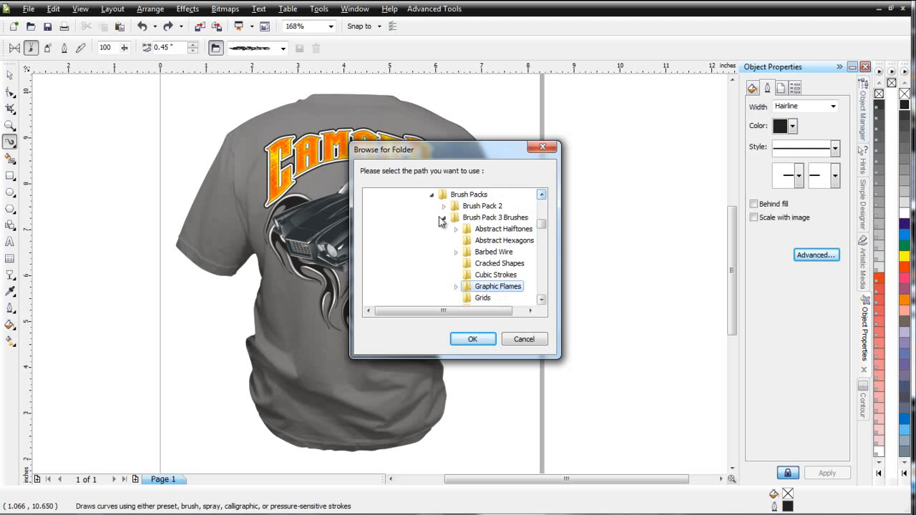
click(444, 218)
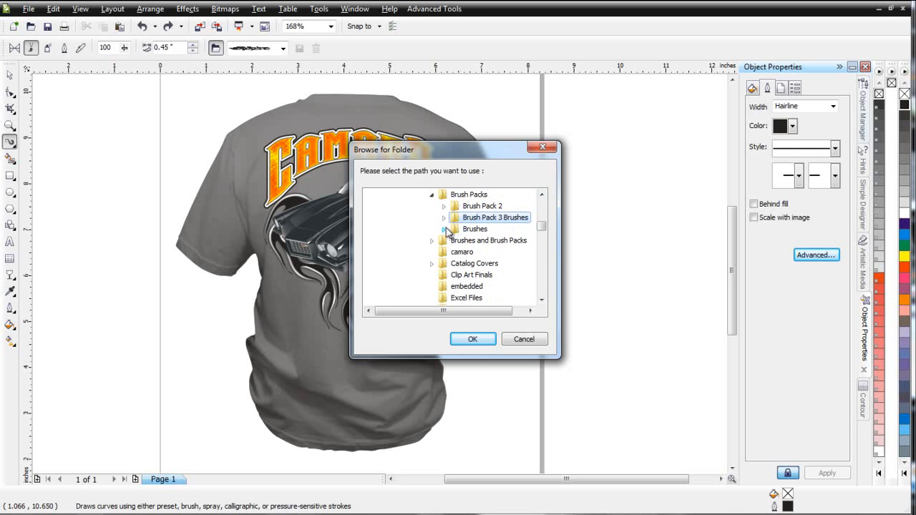
click(444, 229)
click(475, 242)
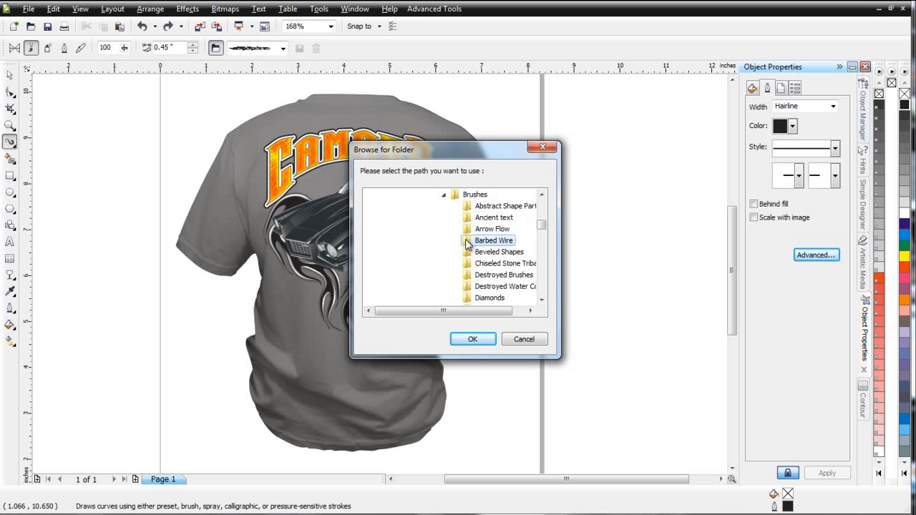
click(473, 339)
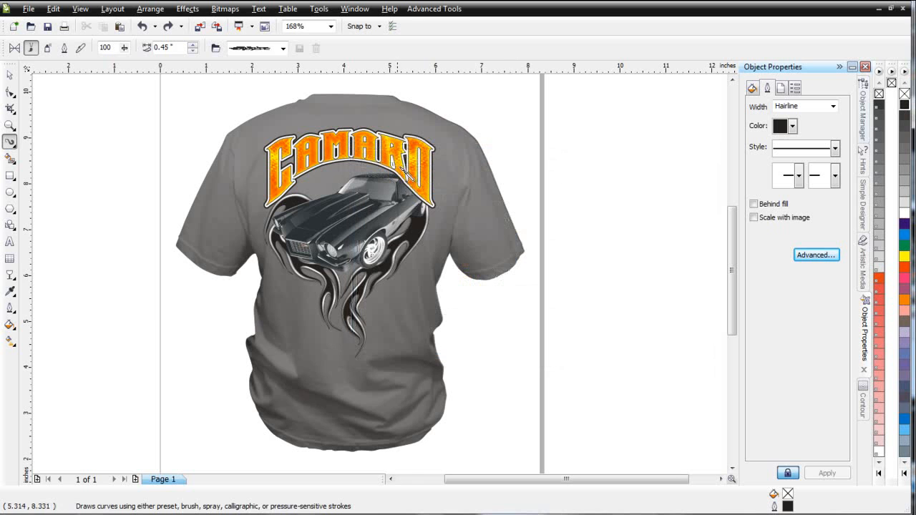
Pick a barbed wire brush and paint a 0.45 inch stroke from above the lettering around its final O to the car's rear.
click(283, 49)
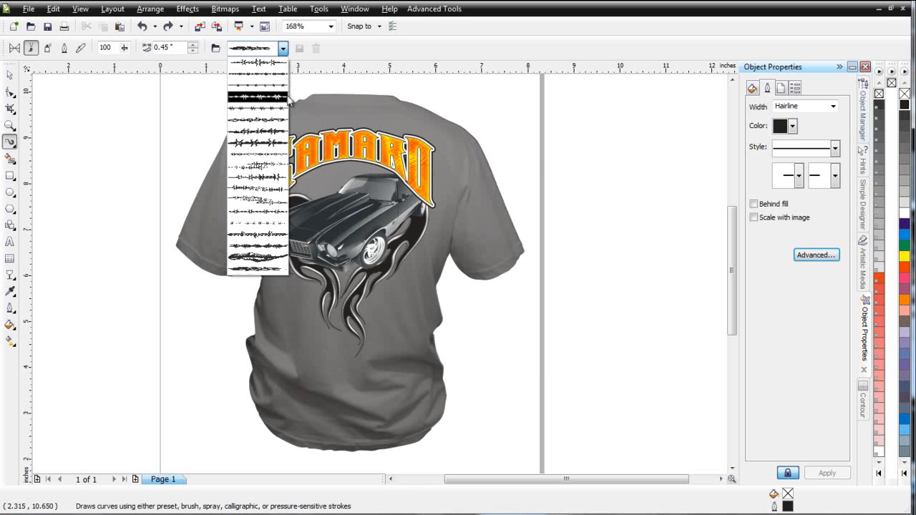
click(275, 182)
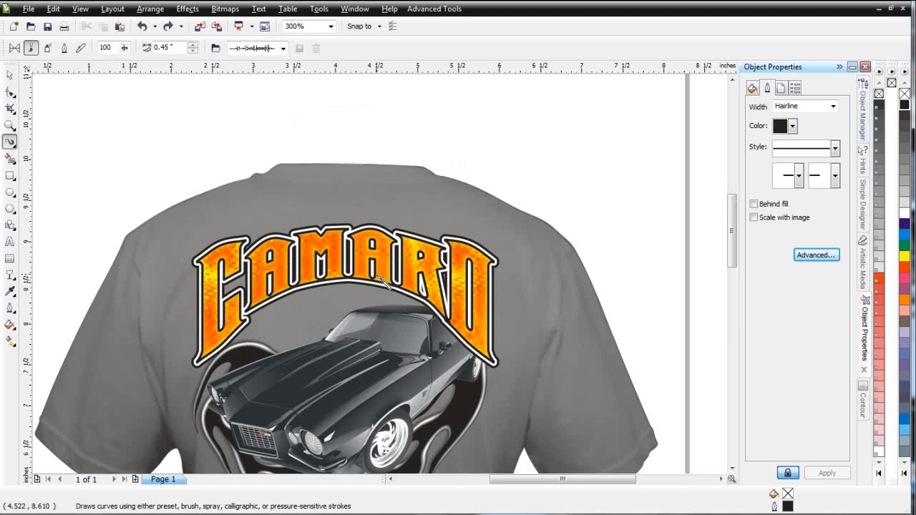
mouse_move(426, 431)
mouse_down()
mouse_move(435, 401)
mouse_move(504, 348)
mouse_move(501, 264)
mouse_move(487, 236)
mouse_move(462, 244)
mouse_move(342, 204)
mouse_up()
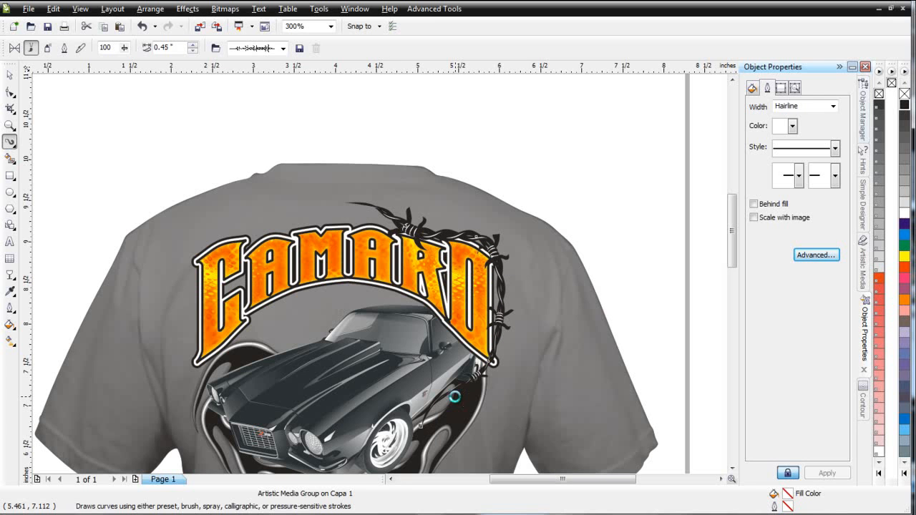
key(ctrl+z)
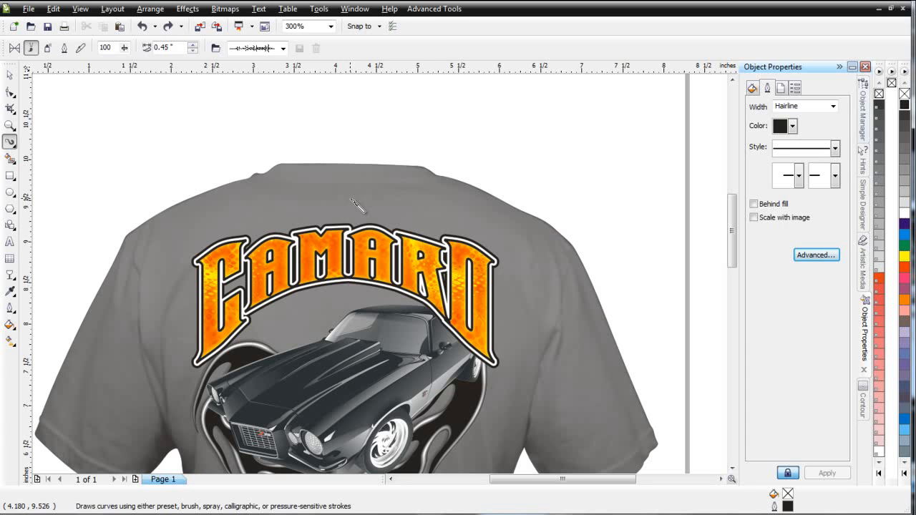
mouse_move(350, 200)
mouse_down()
mouse_move(410, 240)
mouse_move(458, 240)
mouse_move(506, 263)
mouse_move(518, 359)
mouse_move(471, 401)
mouse_move(461, 396)
mouse_move(463, 421)
mouse_move(438, 438)
mouse_up()
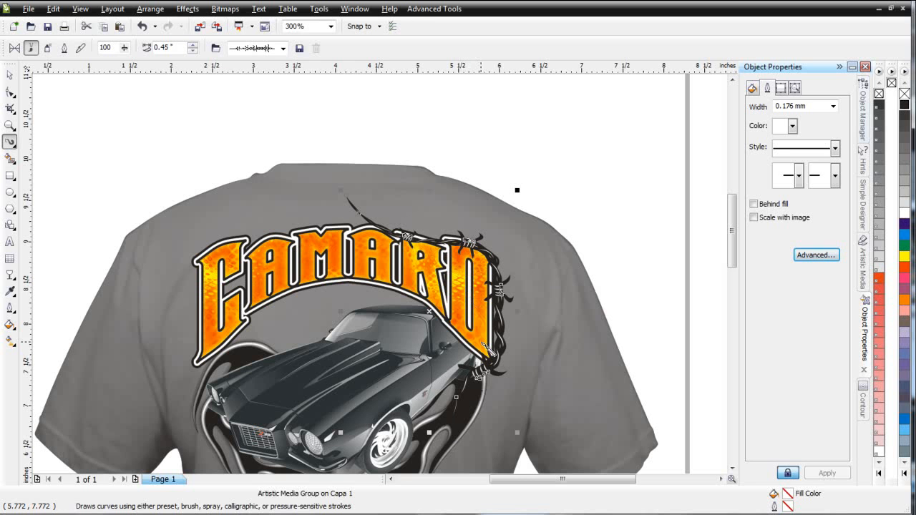
Select the barbed wire stroke and reshape its upper end by adjusting the curve's first nodes with the Shape tool.
click(10, 74)
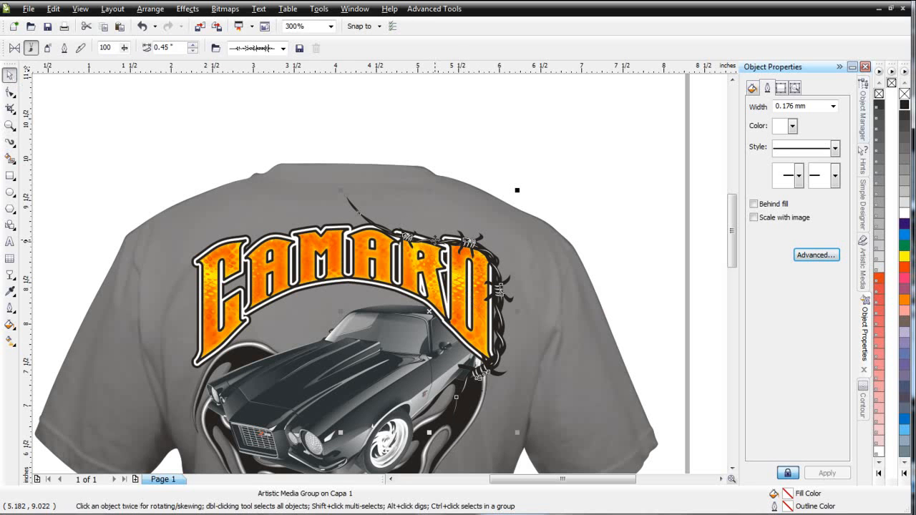
key(F10)
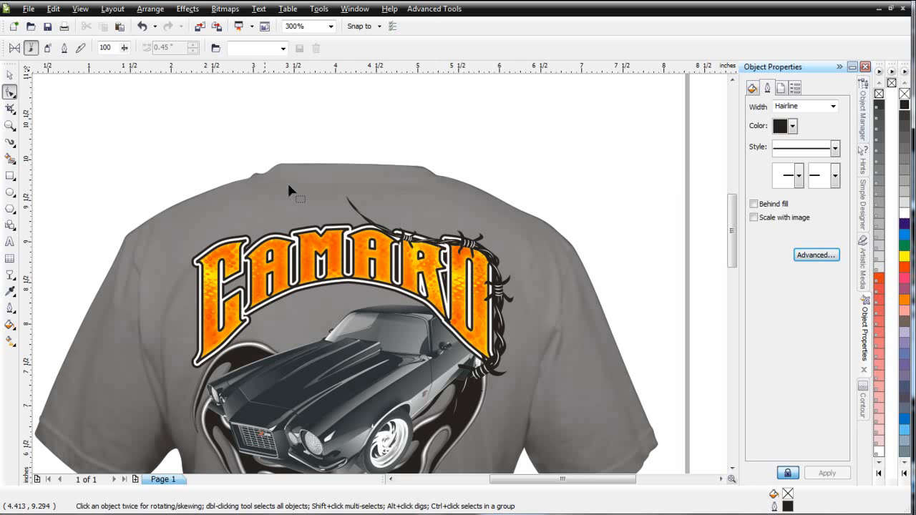
key(space)
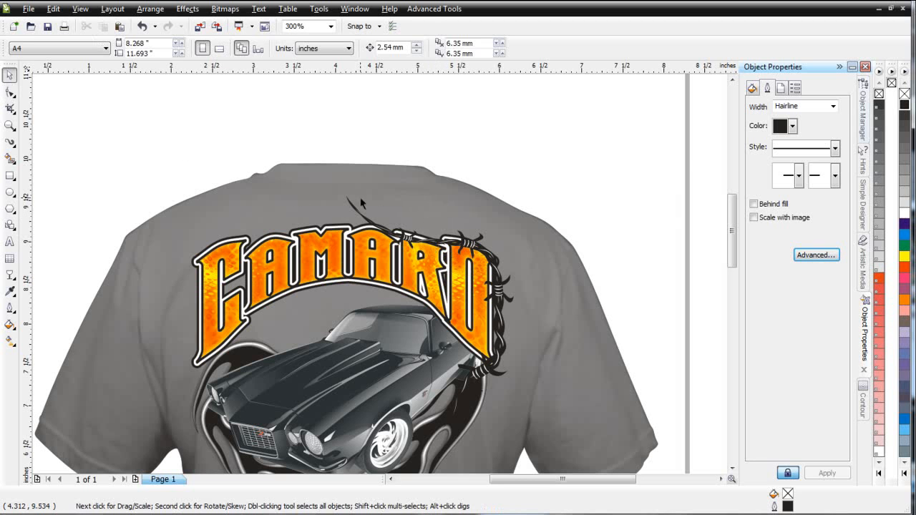
click(505, 294)
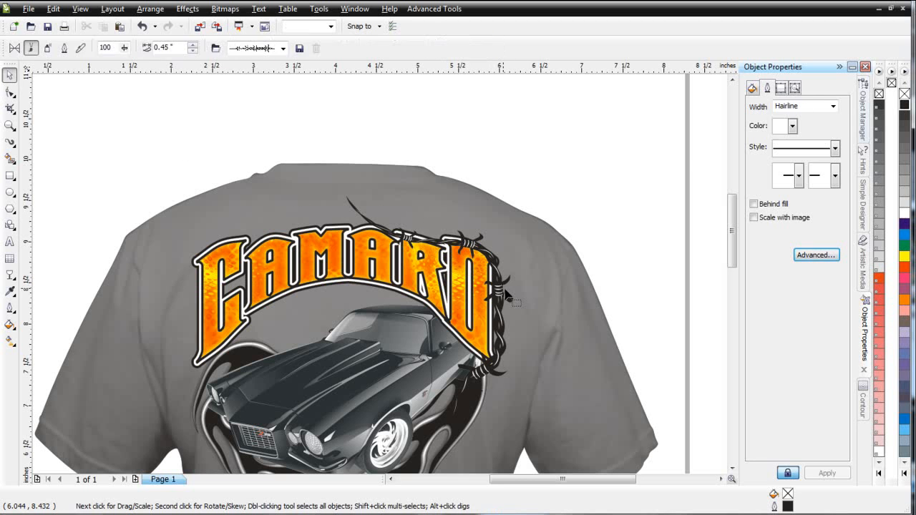
key(space)
drag(345, 194, 368, 224)
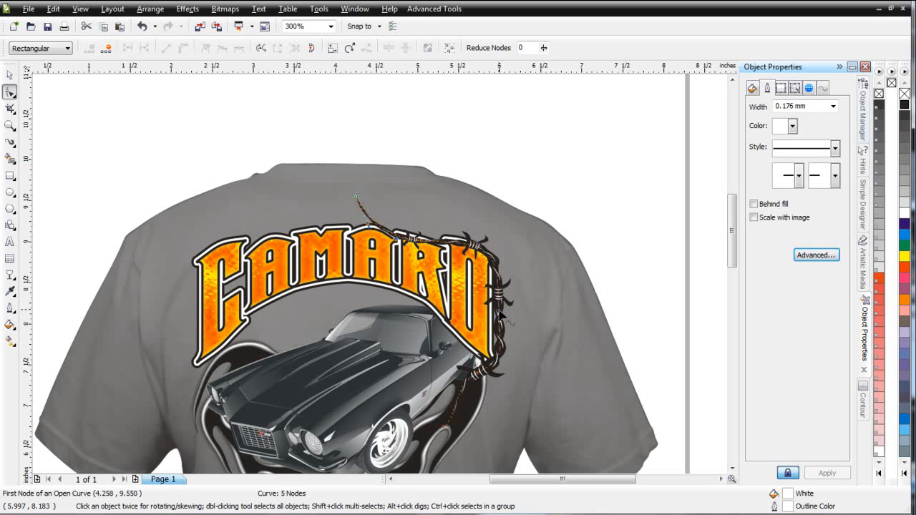
Add a node to the barbed-wire curve beside the final O and push the wire's bends outward around the letter.
double_click(499, 312)
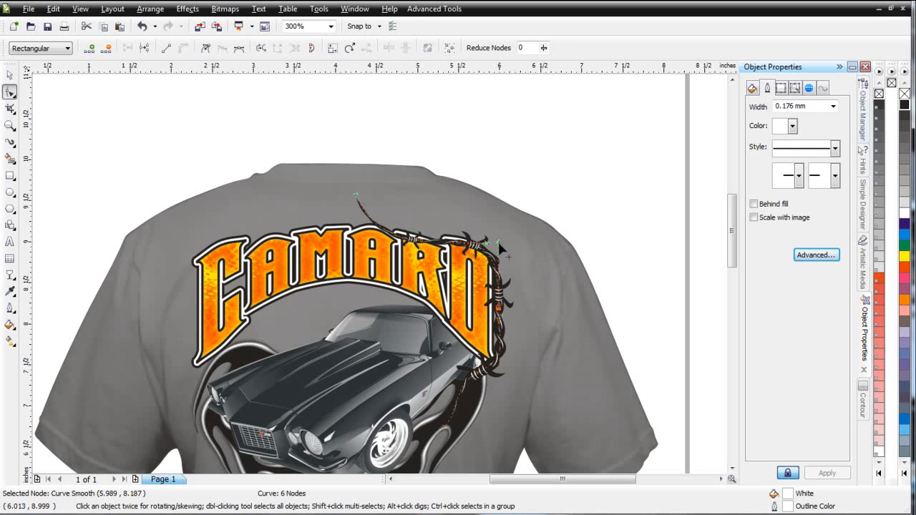
drag(499, 247, 511, 237)
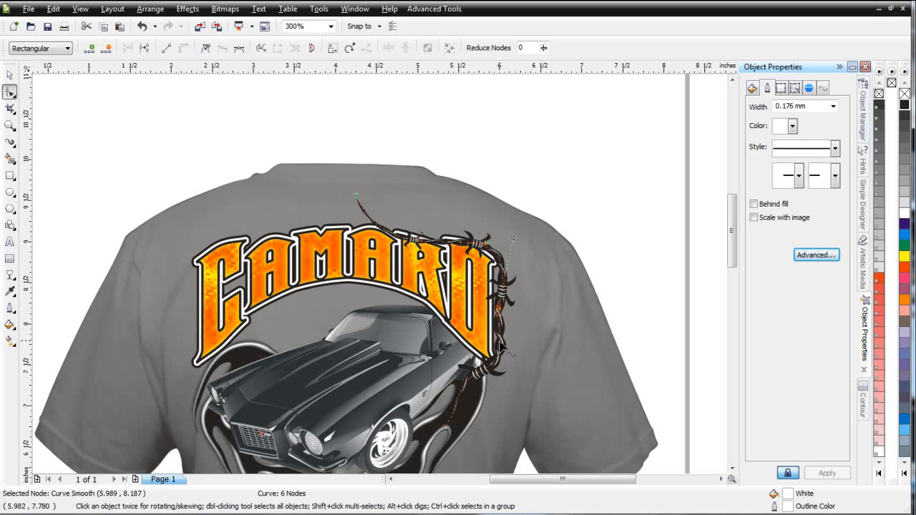
drag(502, 348, 513, 317)
click(476, 328)
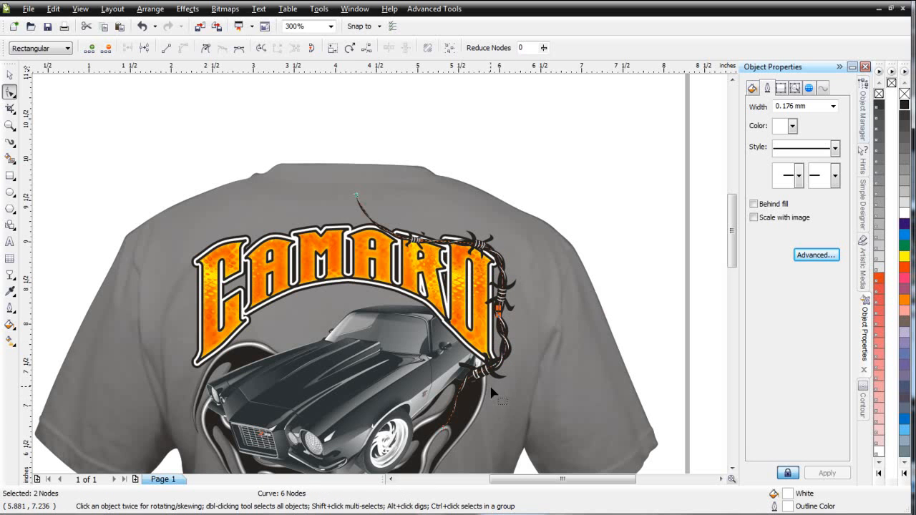
Shift the barbed wire's starting end toward the R and reshape its upper section over the R and O.
click(357, 198)
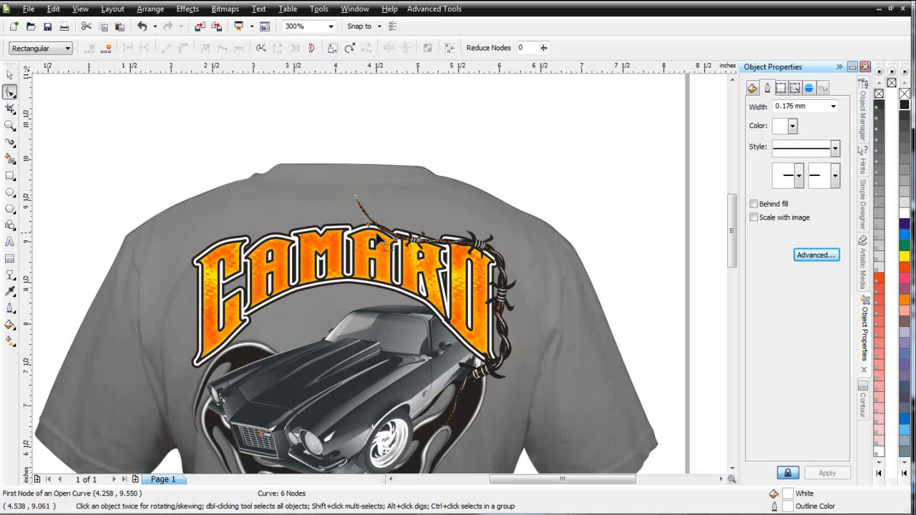
drag(368, 223, 371, 203)
click(415, 238)
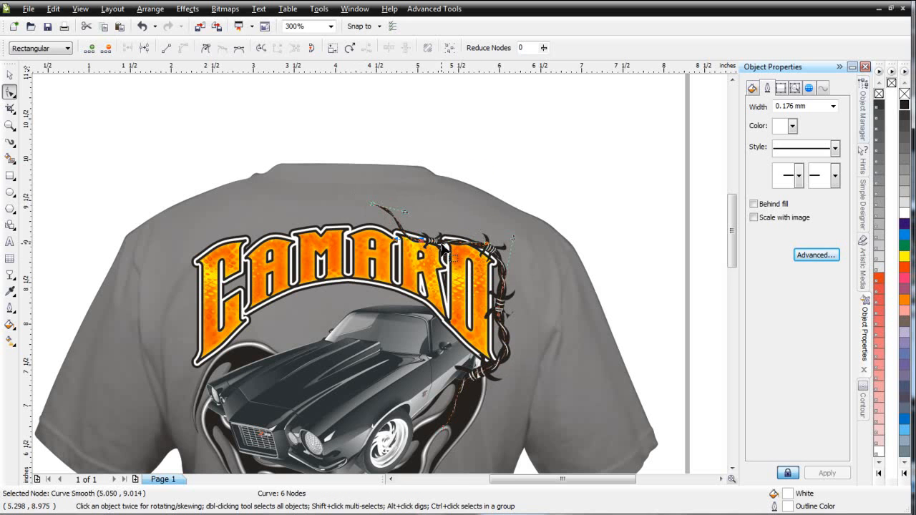
drag(477, 181, 484, 191)
drag(546, 204, 466, 269)
Select the barbed-wire curve's node above the letter R.
scroll(383, 279, up, 1)
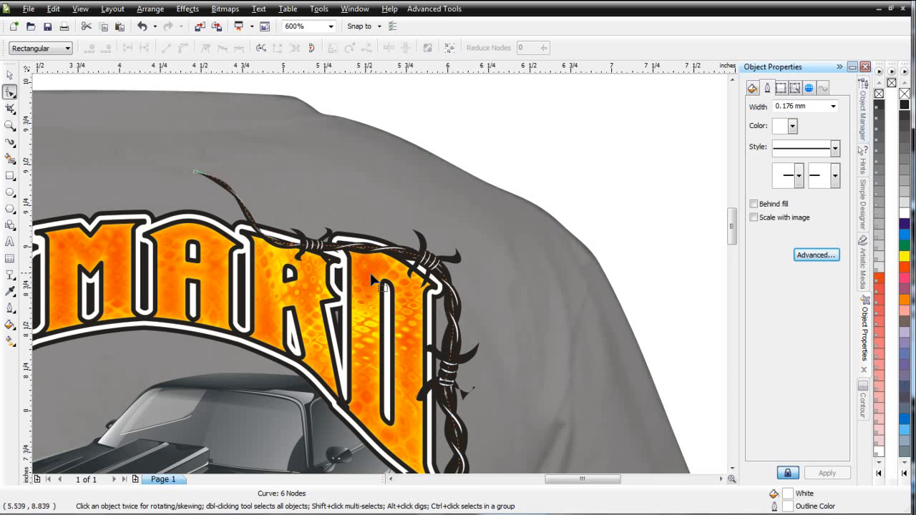
scroll(370, 273, up, 1)
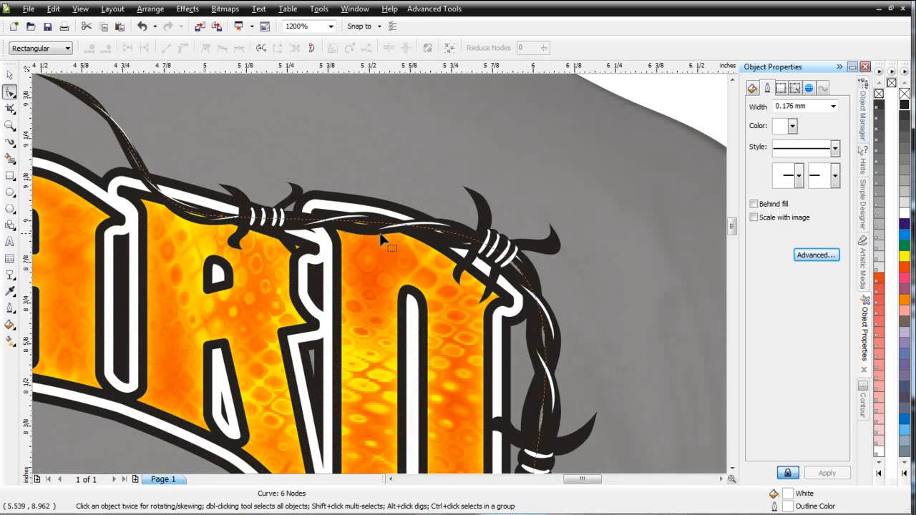
scroll(379, 272, down, 1)
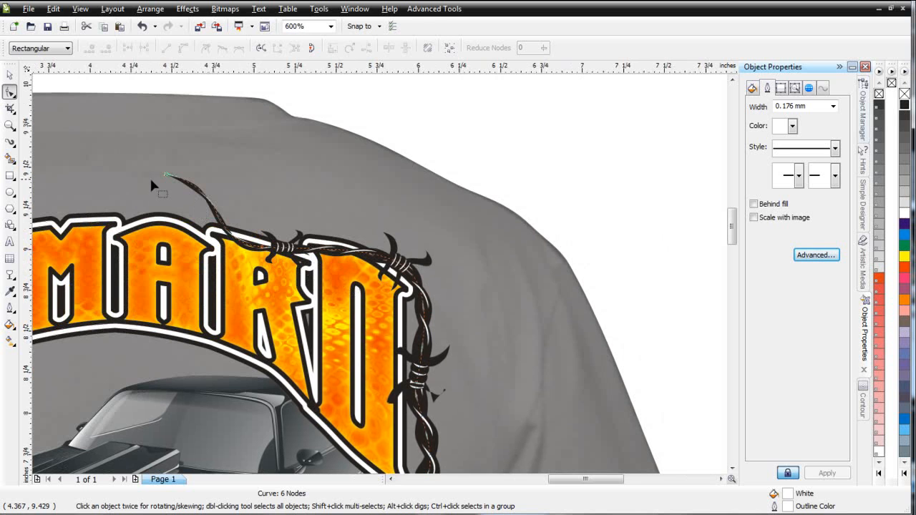
click(166, 175)
drag(462, 159, 254, 369)
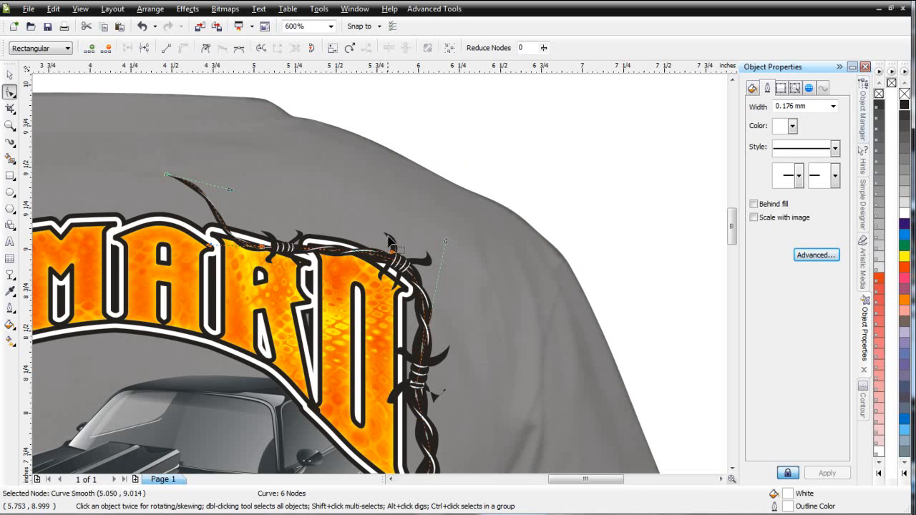
drag(390, 118, 269, 295)
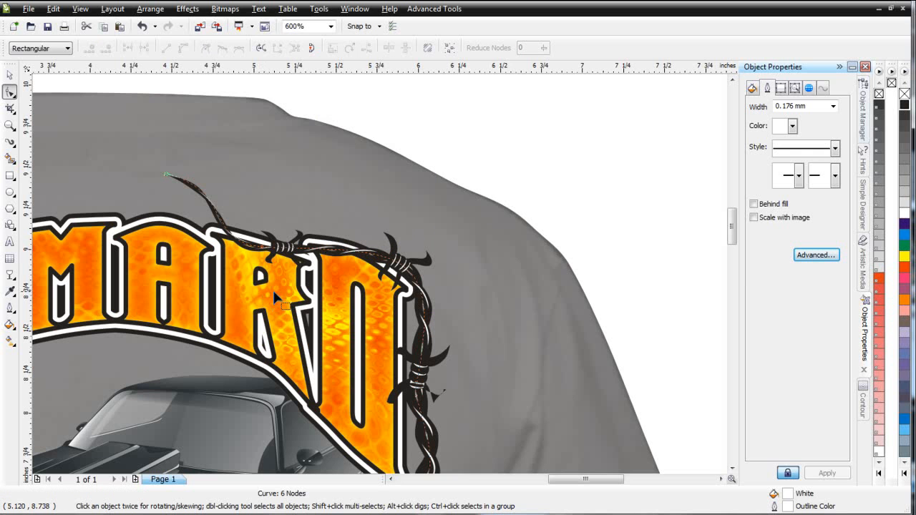
drag(555, 149, 215, 341)
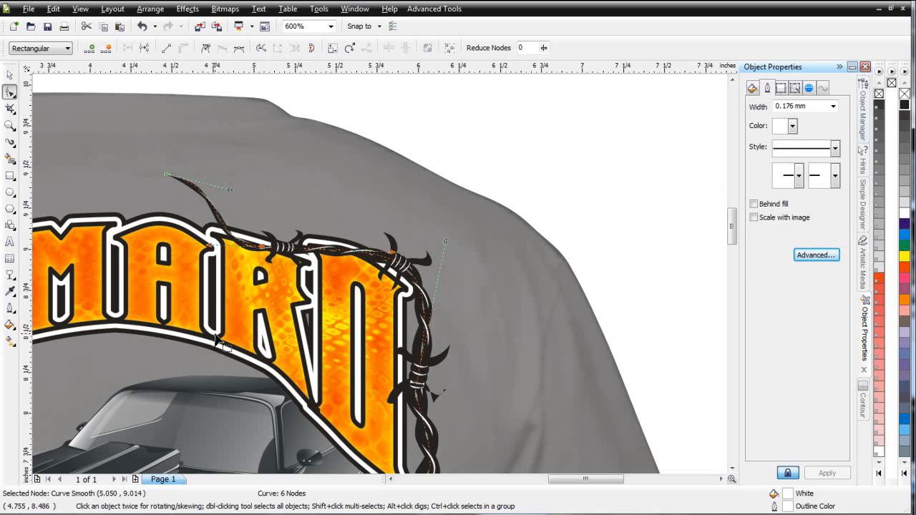
In wireframe view, move the selected node above the R slightly up and right, and restore the full-color view.
click(80, 8)
click(97, 40)
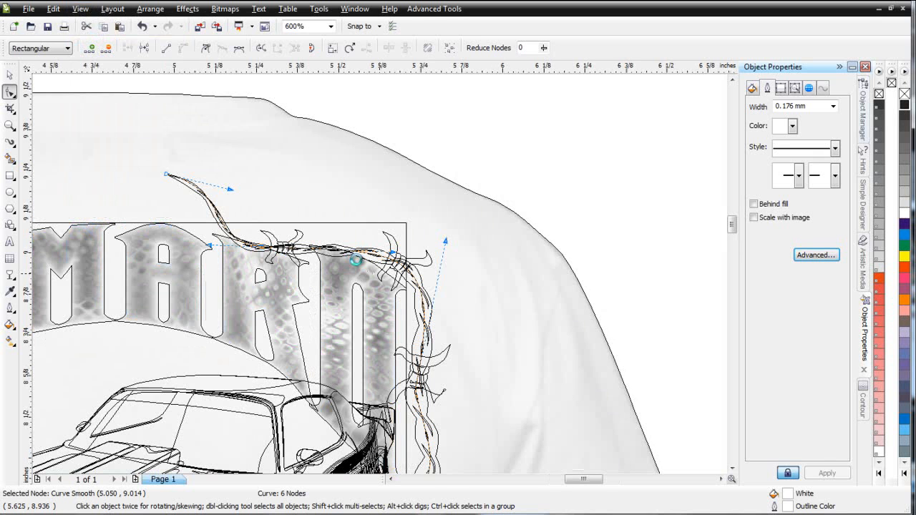
scroll(375, 270, up, 1)
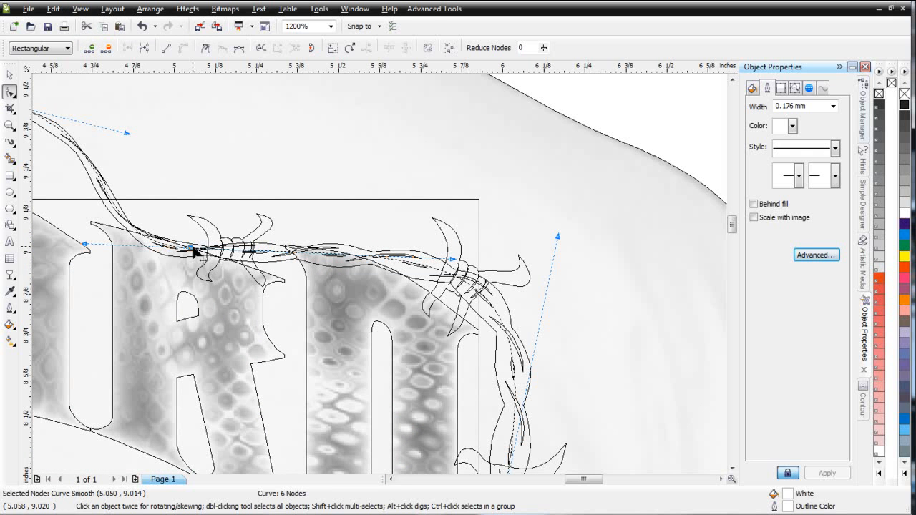
drag(192, 251, 208, 219)
scroll(480, 265, down, 1)
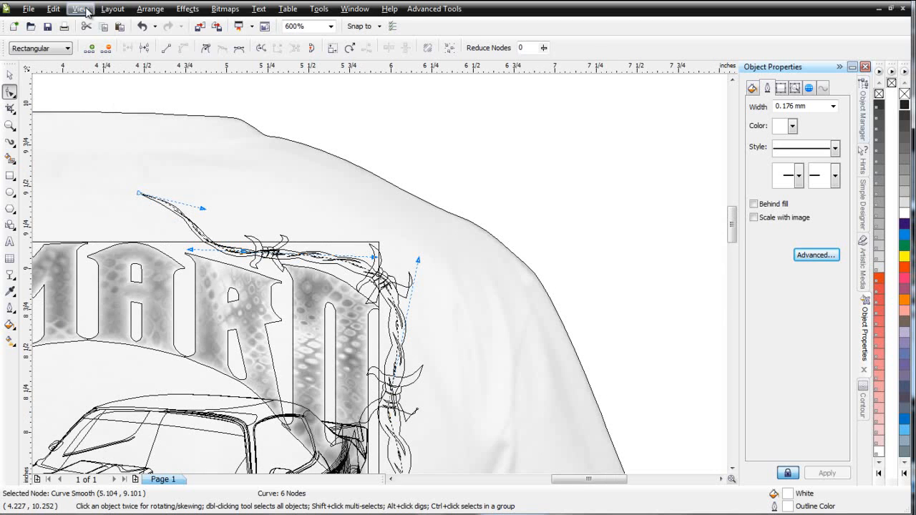
click(81, 8)
click(105, 80)
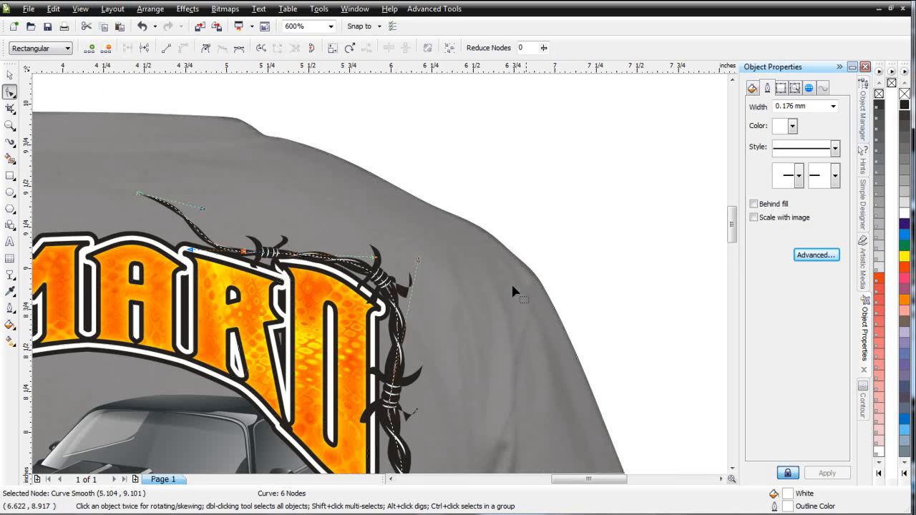
Draw a second barbed-wire brush stroke with Artistic Media, intertwining it with the first around the R and O.
scroll(366, 275, down, 1)
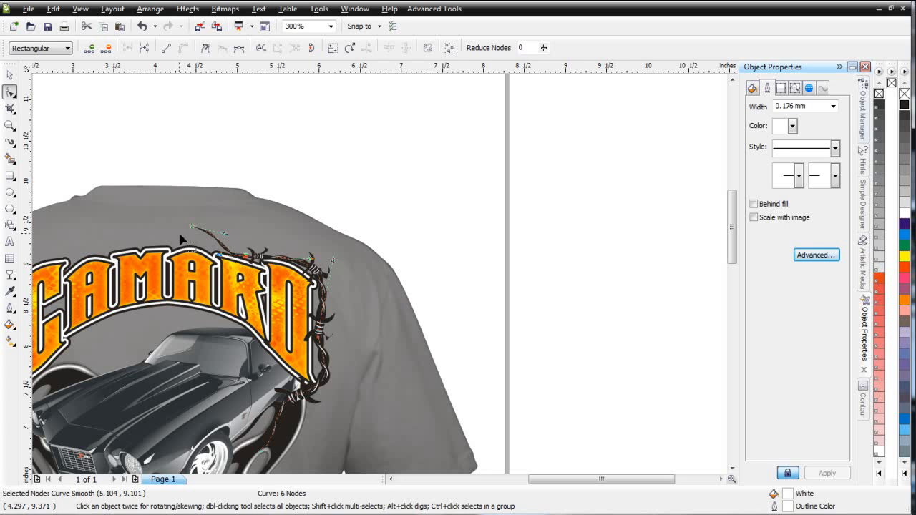
click(10, 142)
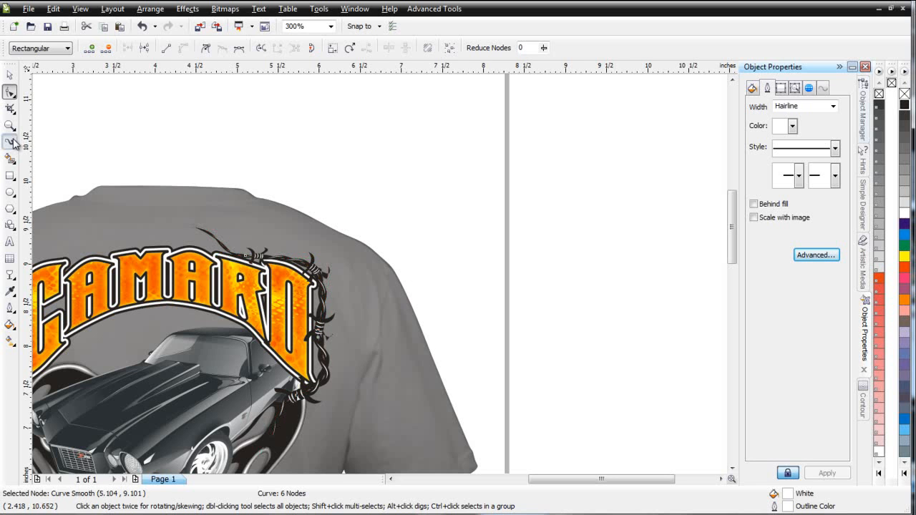
mouse_move(183, 233)
mouse_down()
mouse_move(179, 214)
mouse_move(193, 238)
mouse_move(289, 247)
mouse_move(307, 299)
mouse_up()
mouse_move(351, 333)
mouse_down()
mouse_move(341, 363)
mouse_move(305, 376)
mouse_move(281, 441)
mouse_up()
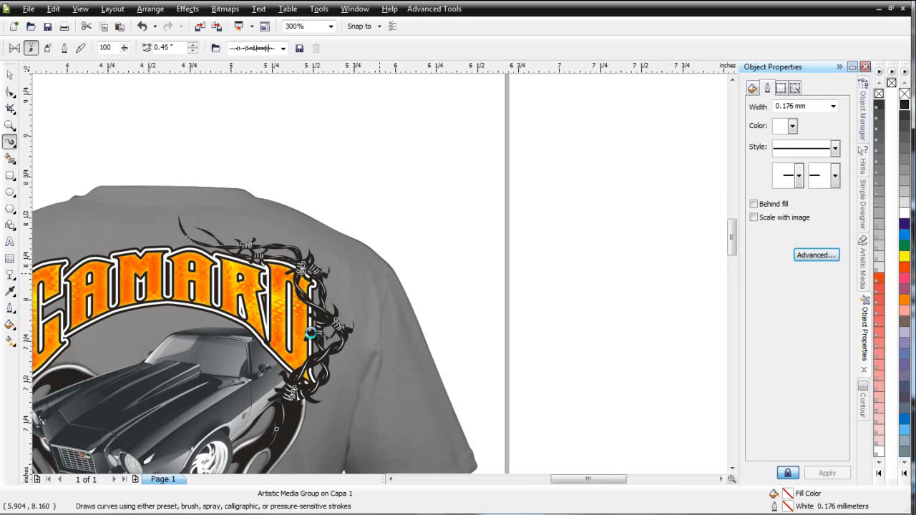
scroll(360, 301, up, 2)
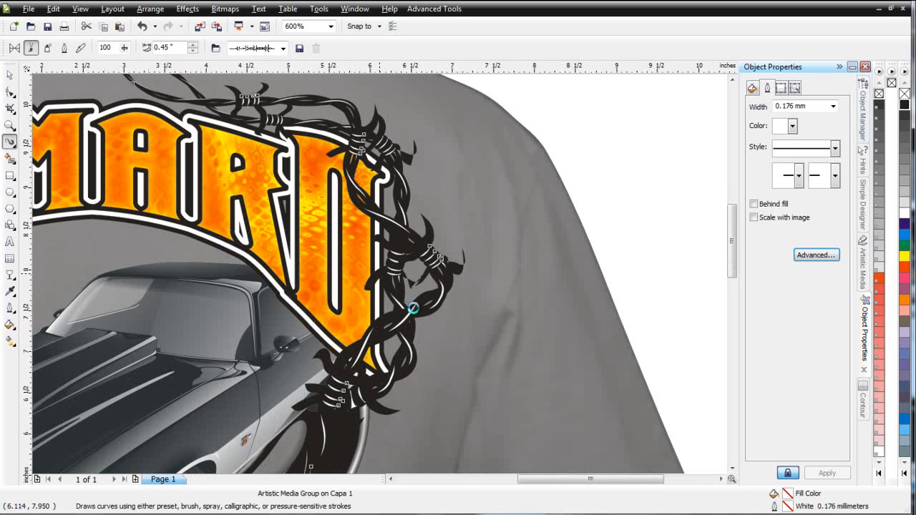
scroll(387, 275, down, 2)
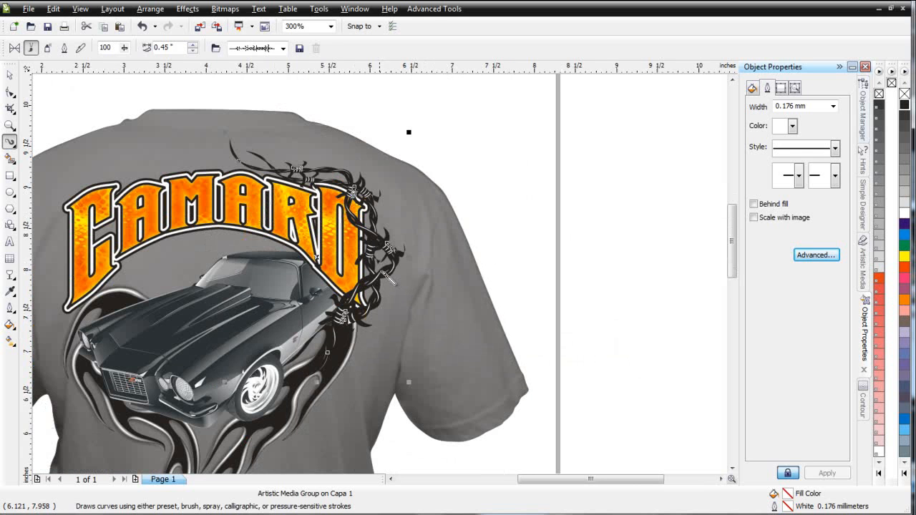
Select both barbed-wire strokes and move them off the shirt onto the blank area beside it.
click(10, 74)
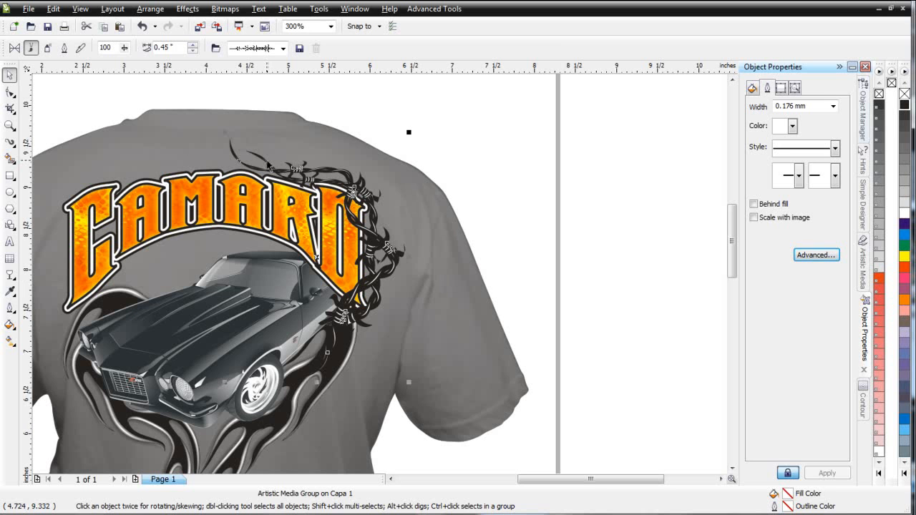
key(ctrl+a)
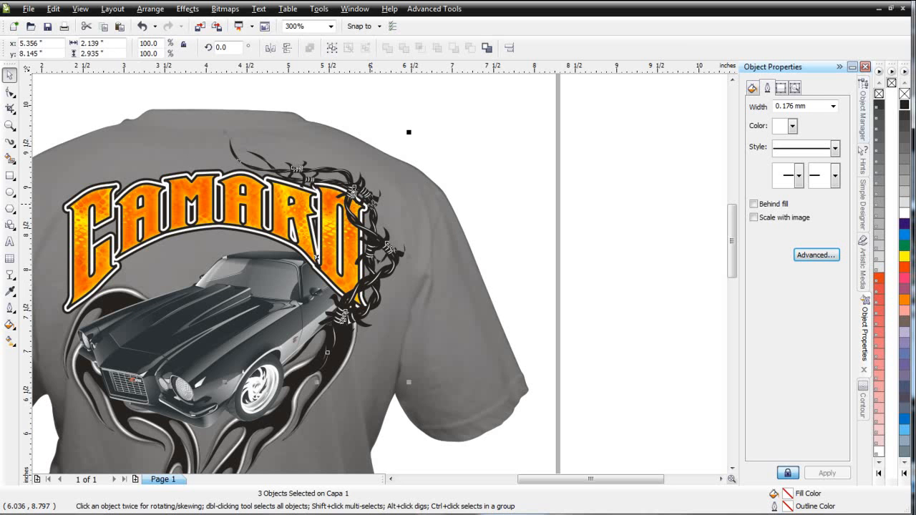
drag(370, 202, 621, 198)
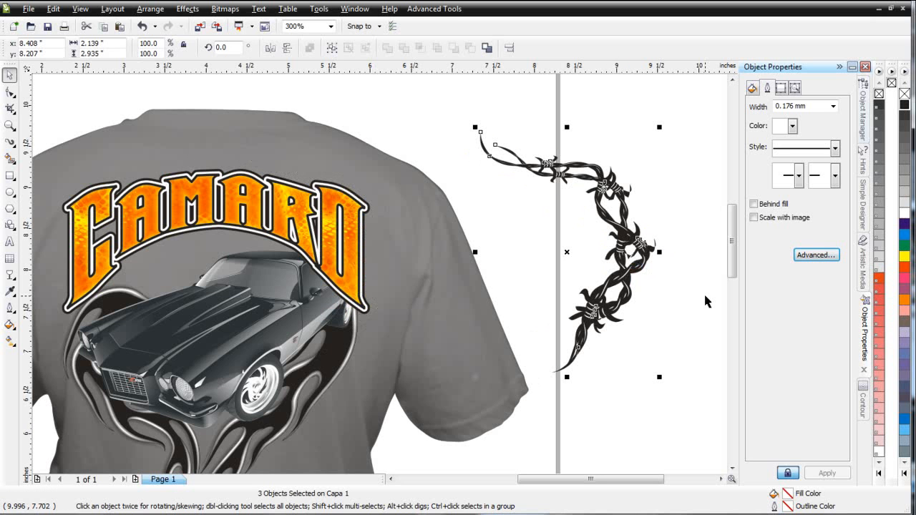
Reshape the second wire's middle bend by pulling it inward toward the first wire and adding a node at its widest point.
click(646, 266)
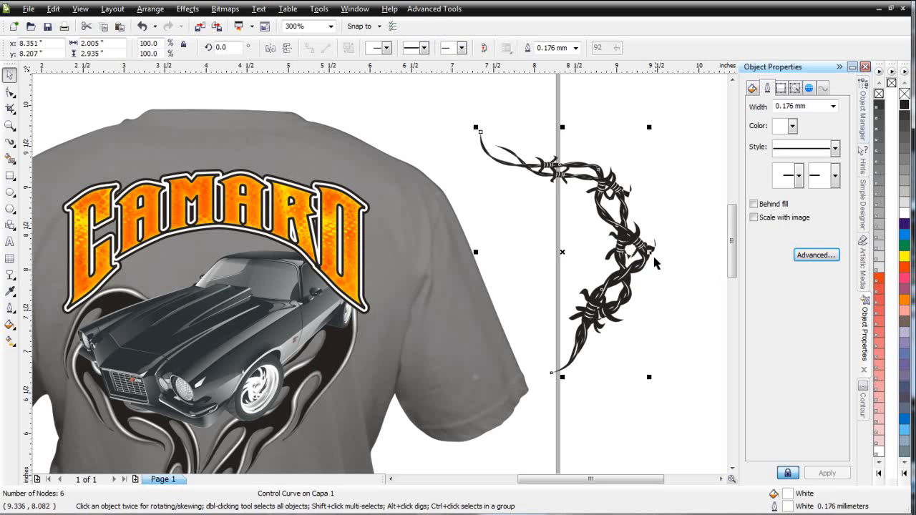
scroll(659, 254, up, 2)
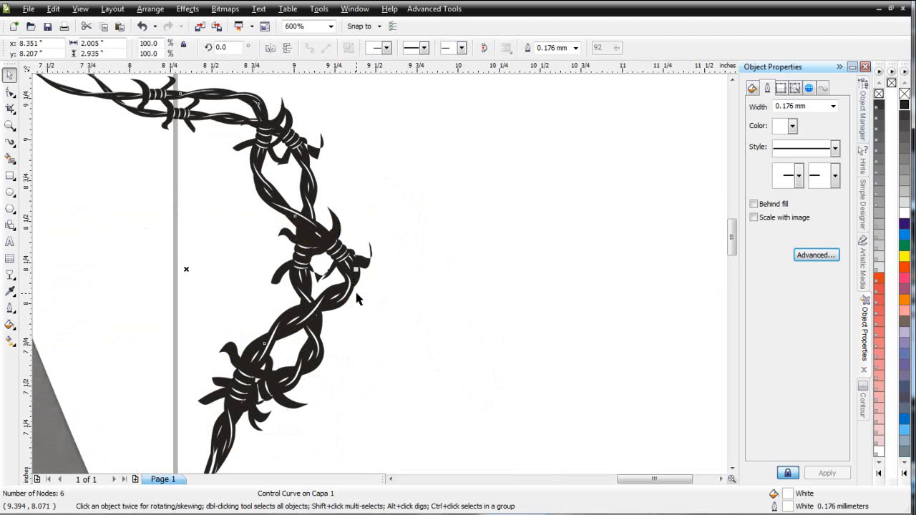
click(350, 297)
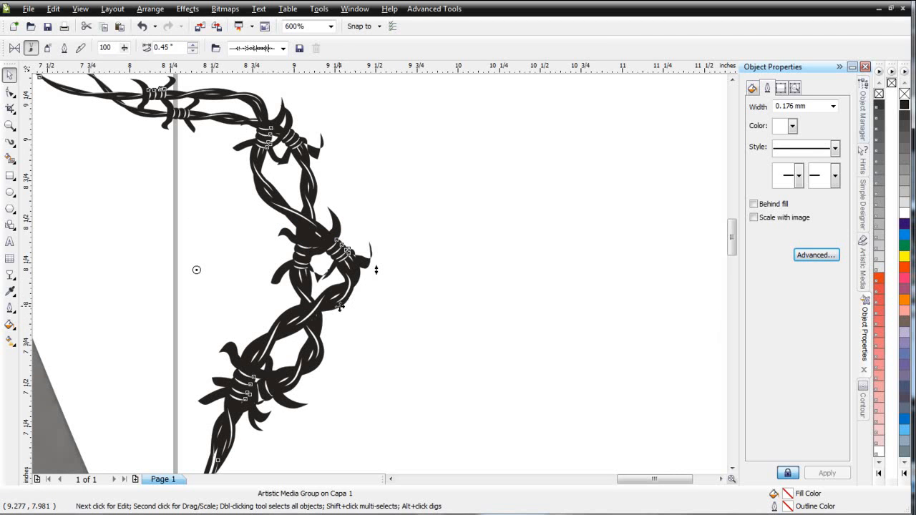
key(F10)
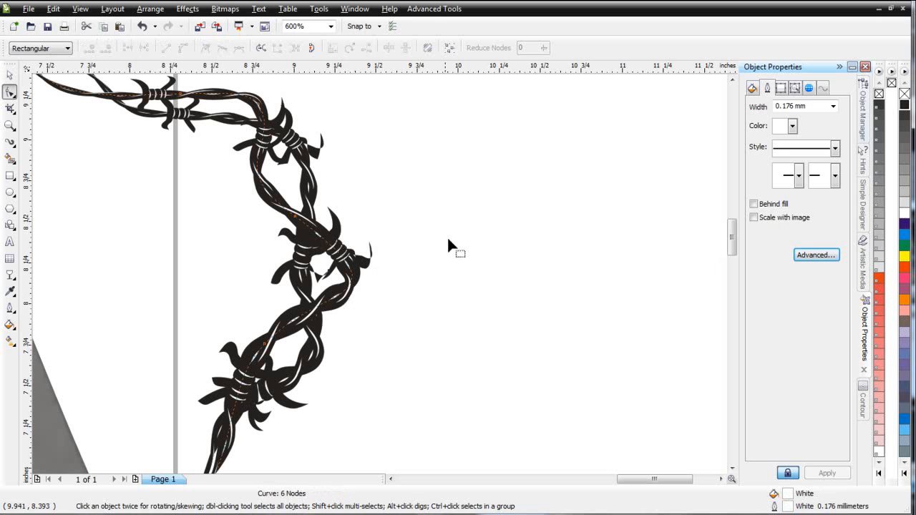
click(264, 344)
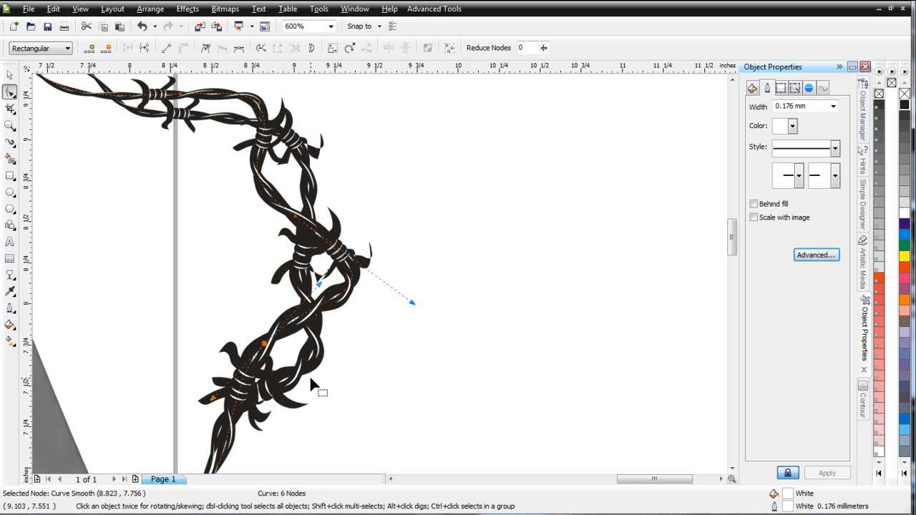
click(409, 299)
drag(383, 203, 273, 257)
drag(414, 300, 359, 293)
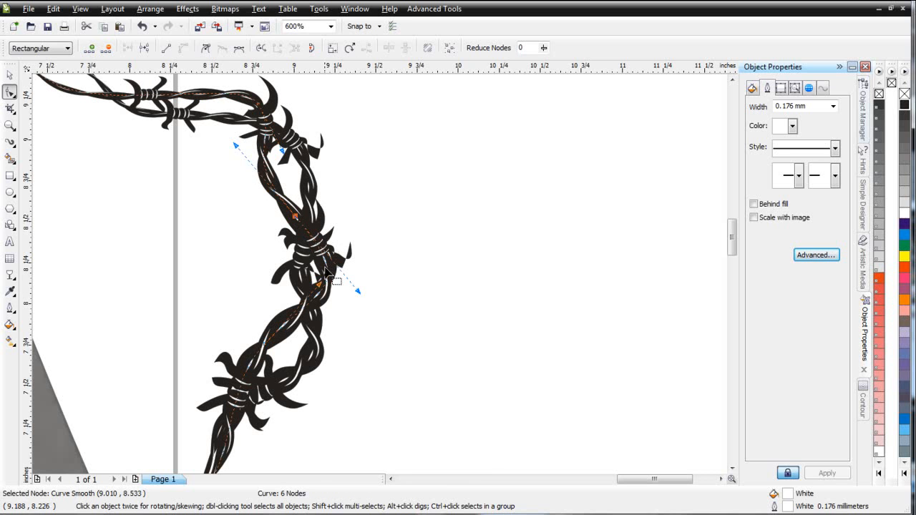
double_click(328, 273)
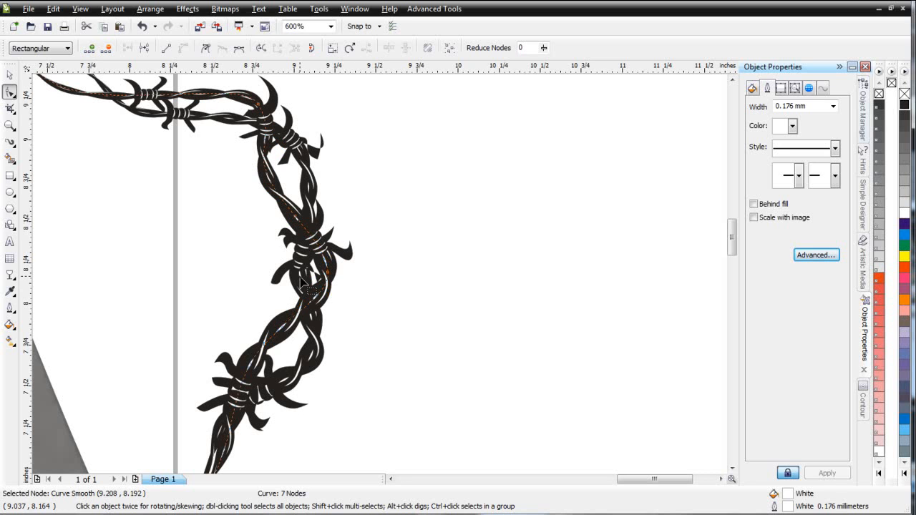
key(Delete)
On the first wire, add nodes above and below the middle barb knot and delete the nodes between them.
double_click(304, 255)
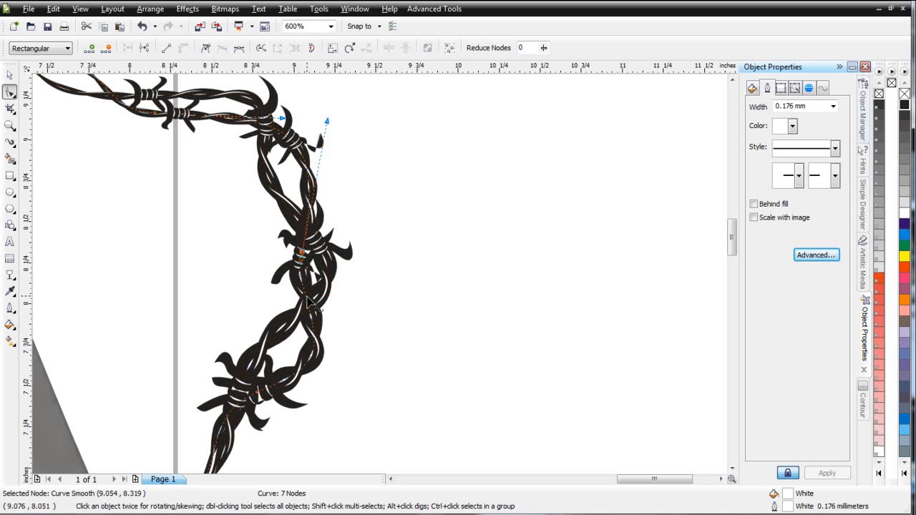
key(ctrl+z)
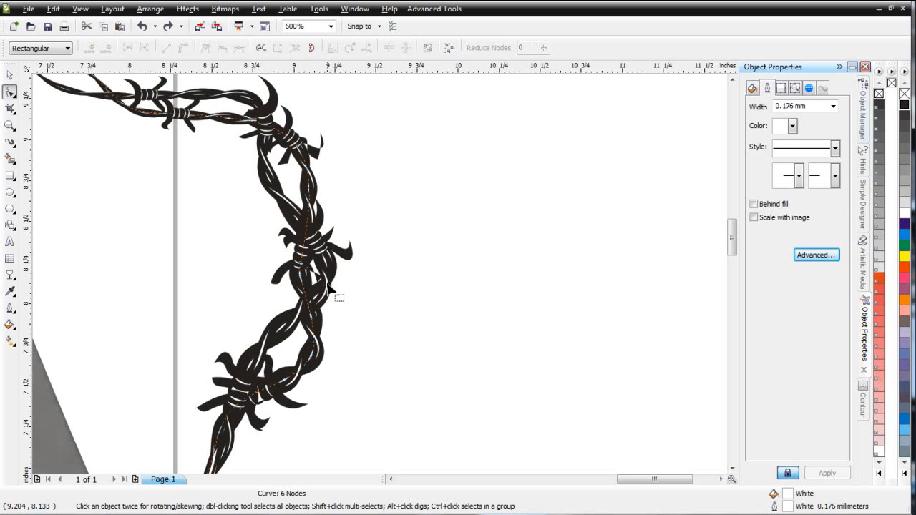
click(308, 304)
double_click(308, 303)
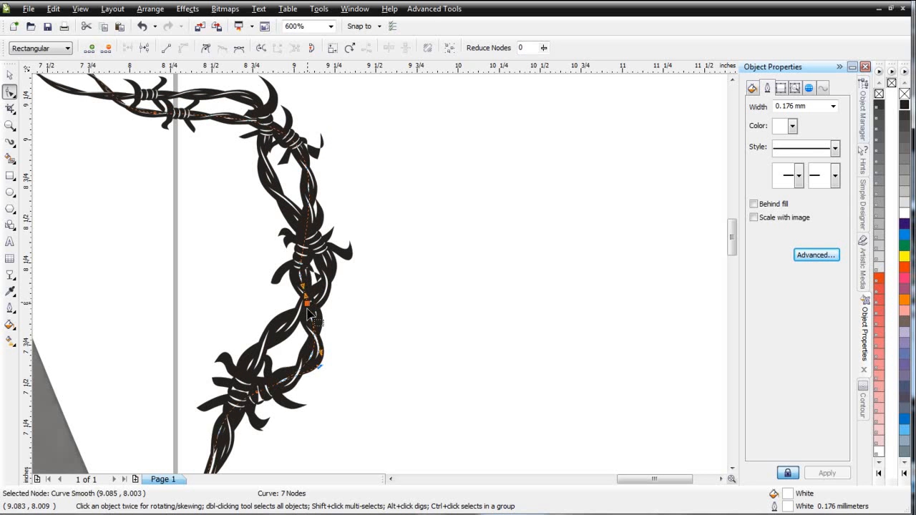
double_click(309, 230)
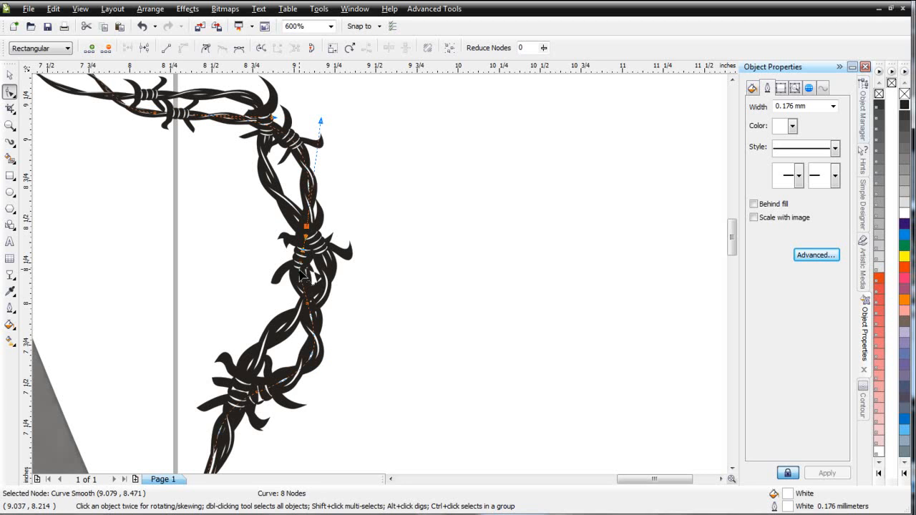
drag(276, 249, 324, 288)
key(Delete)
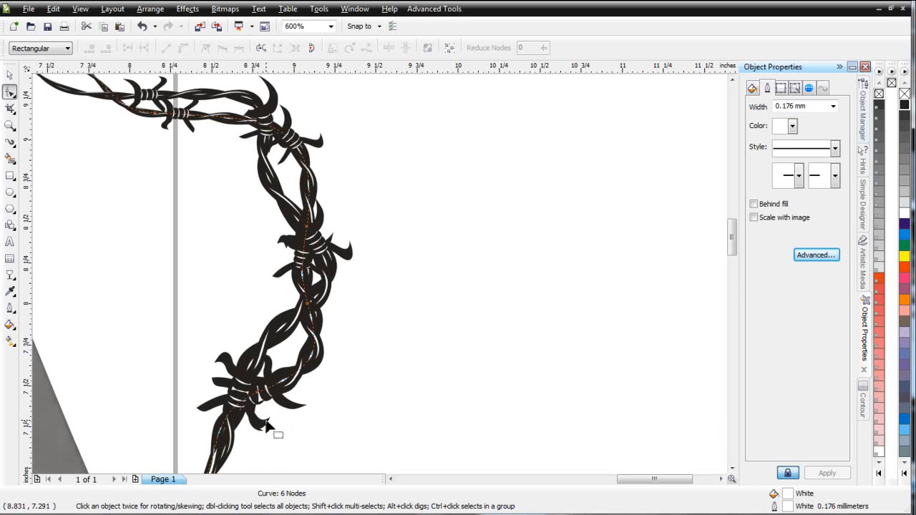
Separate the two barbed wires by moving the second wire into the blank area beside the first.
scroll(266, 422, down, 1)
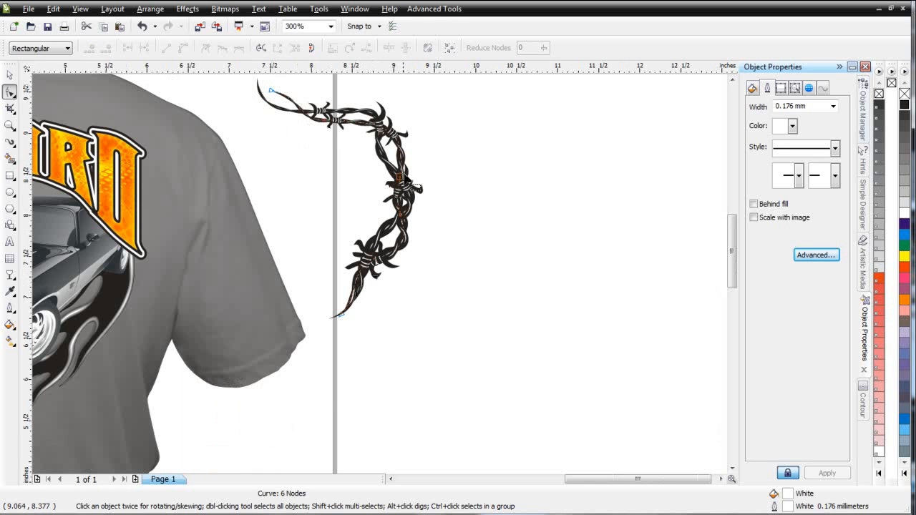
scroll(405, 174, up, 1)
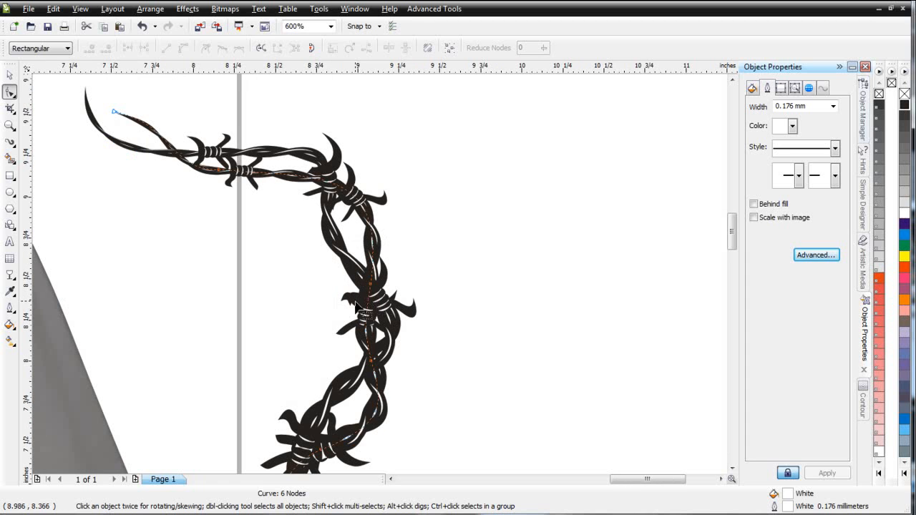
key(Escape)
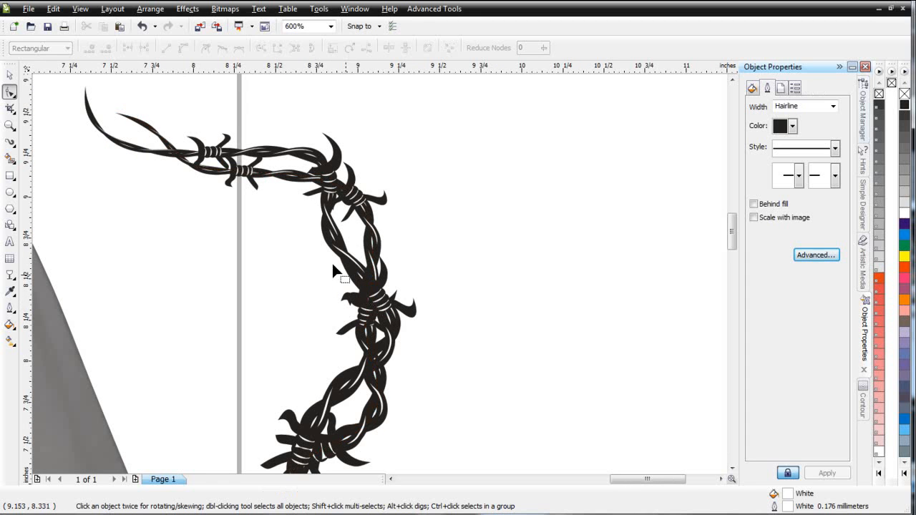
click(8, 78)
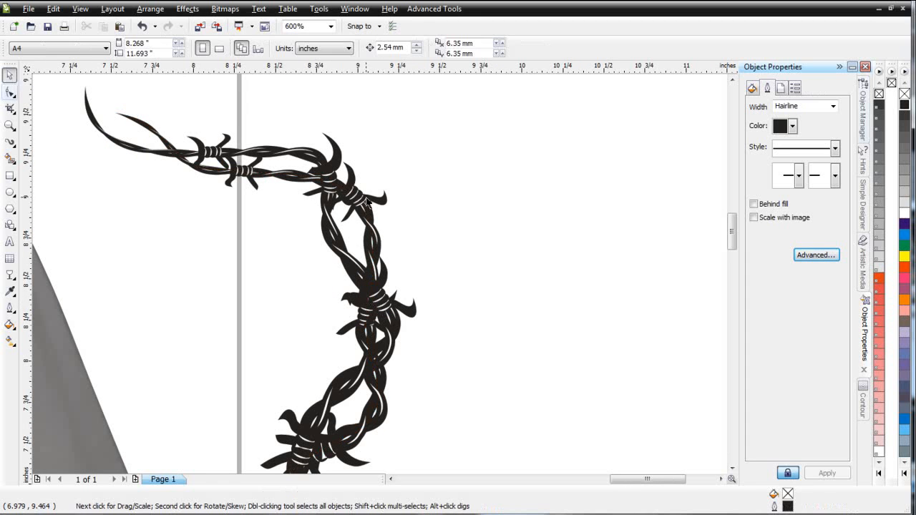
click(323, 166)
drag(323, 166, 572, 155)
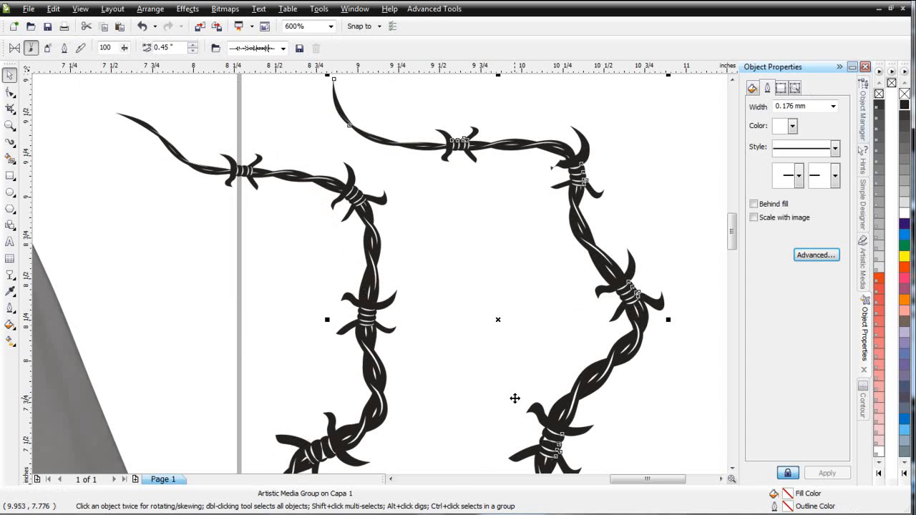
Smooth the second wire's upper corner by adding nodes on either side of its barb knot and deleting the corner node between them.
scroll(515, 398, down, 1)
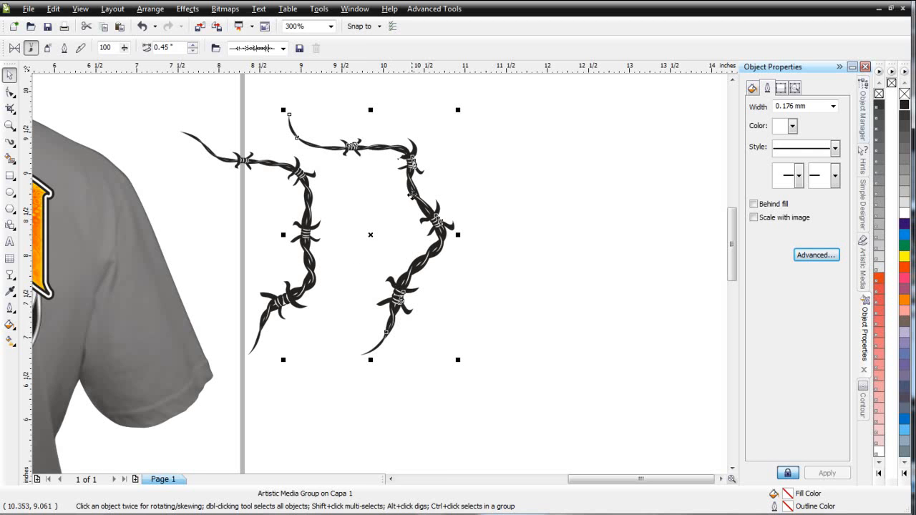
scroll(413, 180, up, 1)
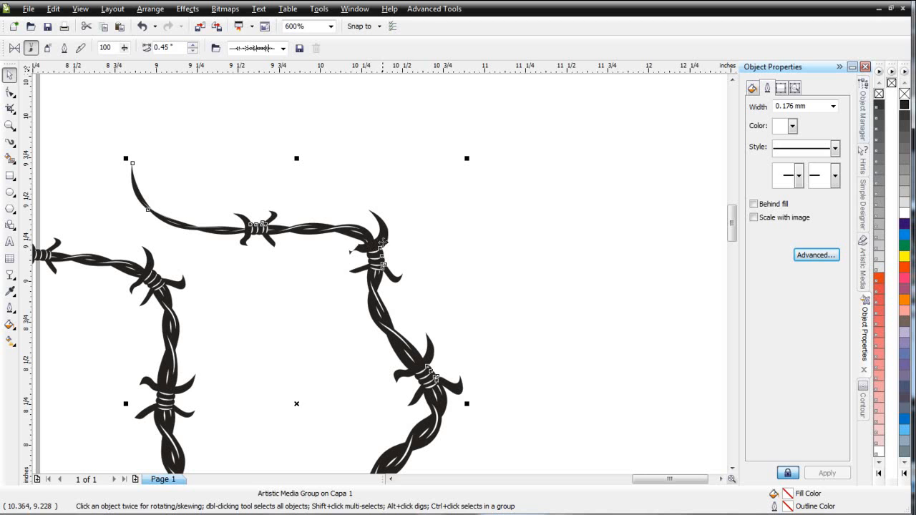
double_click(387, 240)
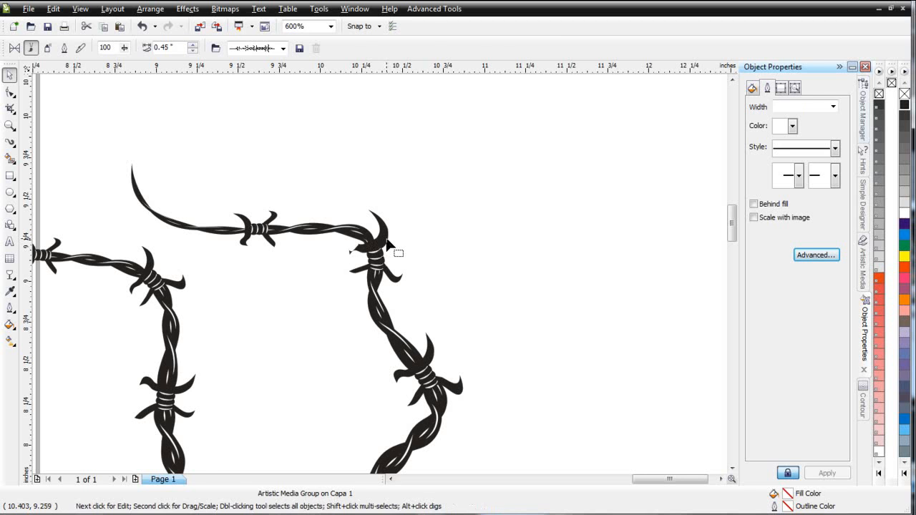
double_click(337, 231)
double_click(375, 256)
double_click(368, 239)
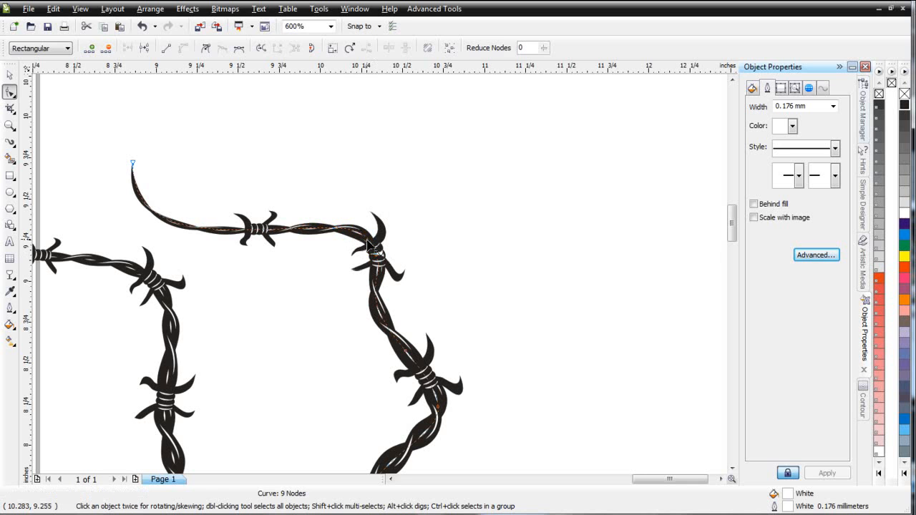
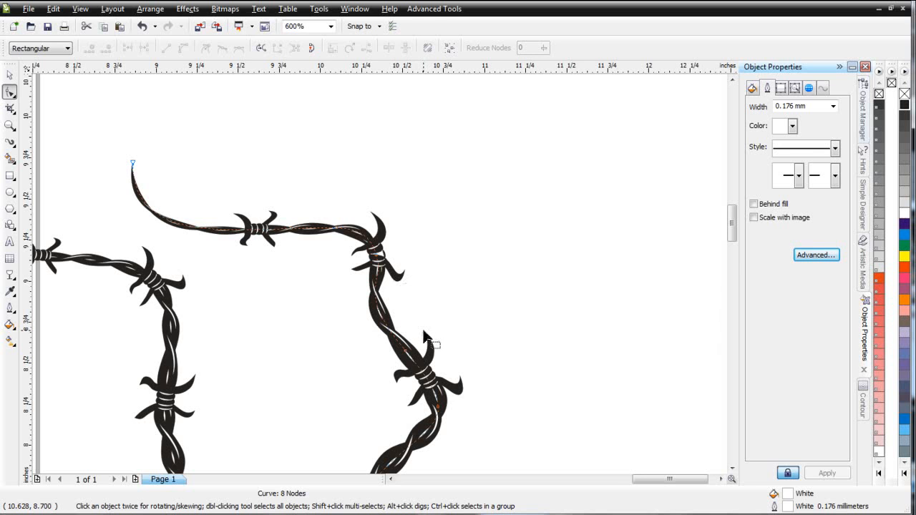
Move the second wire back over the first so they intertwine again, centred at about x 8.24, y 8.25 inches.
scroll(428, 336, down, 1)
scroll(379, 317, down, 1)
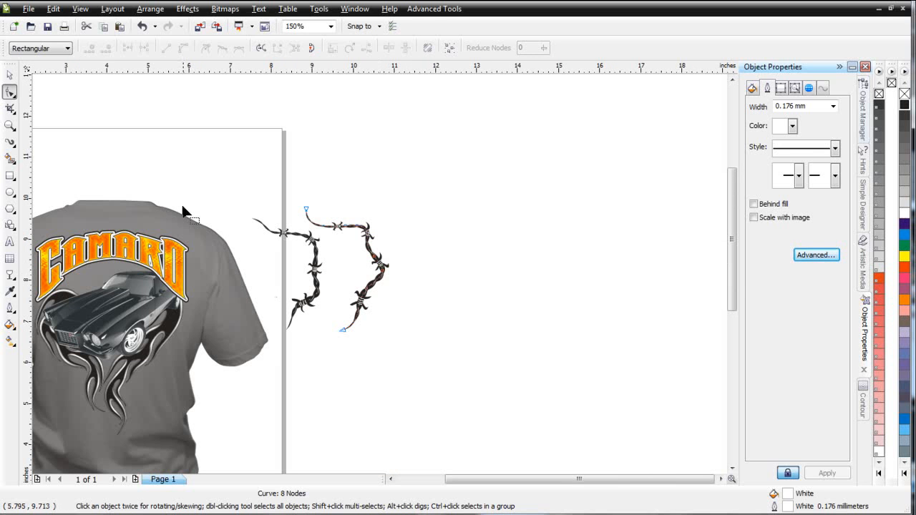
click(9, 74)
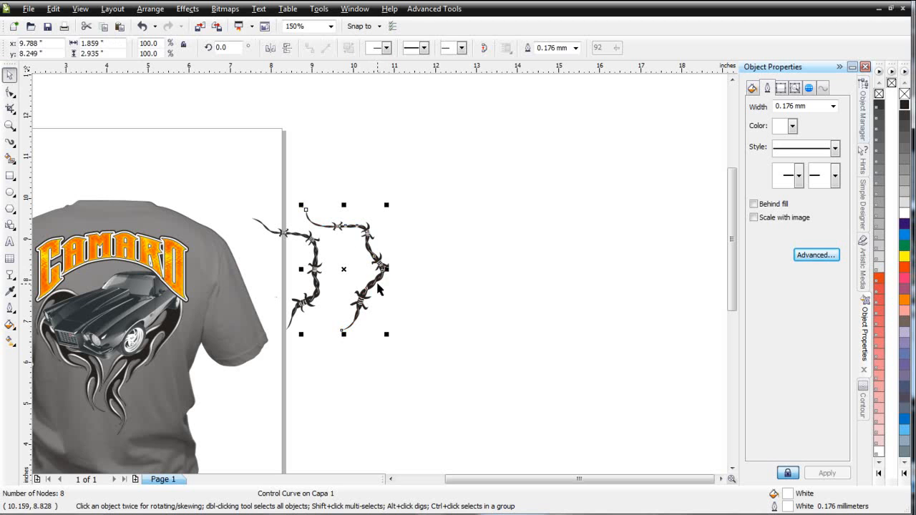
drag(377, 282, 323, 283)
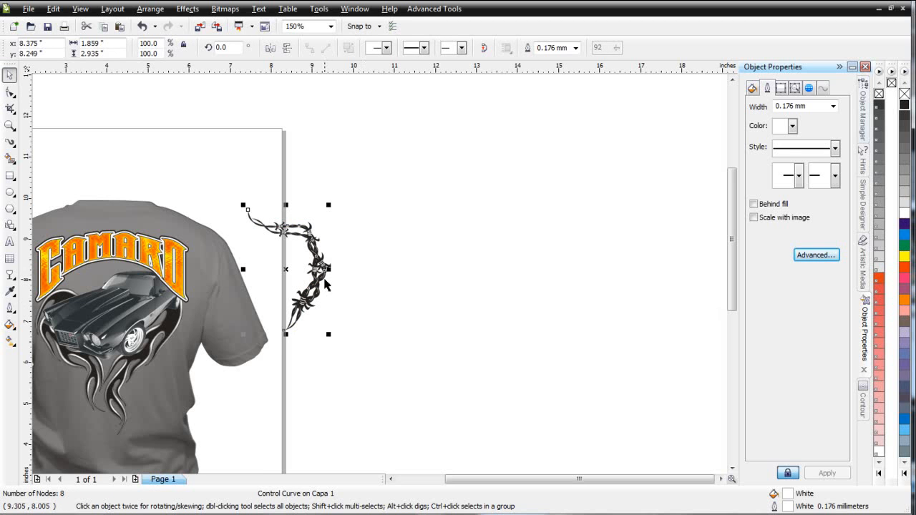
drag(324, 274, 320, 285)
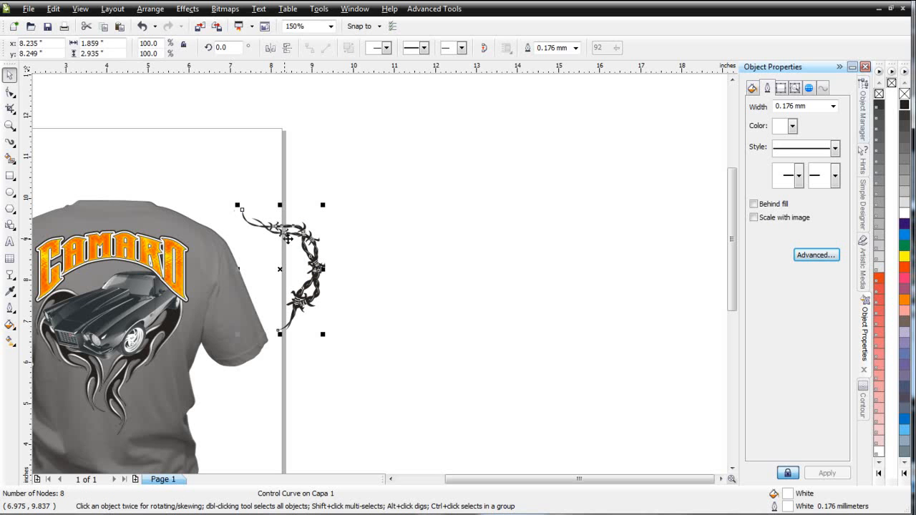
Select both barbed wires and set the display mode to Wireframe.
drag(215, 163, 405, 372)
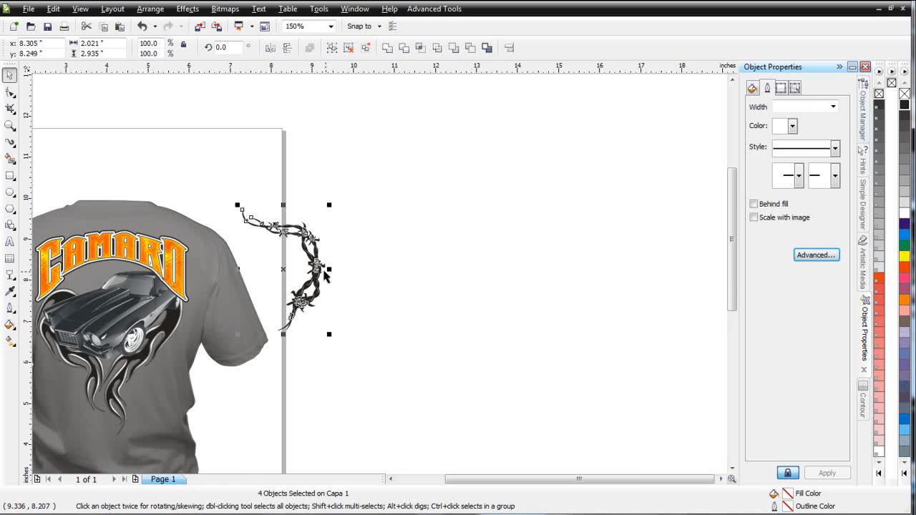
scroll(326, 274, up, 4)
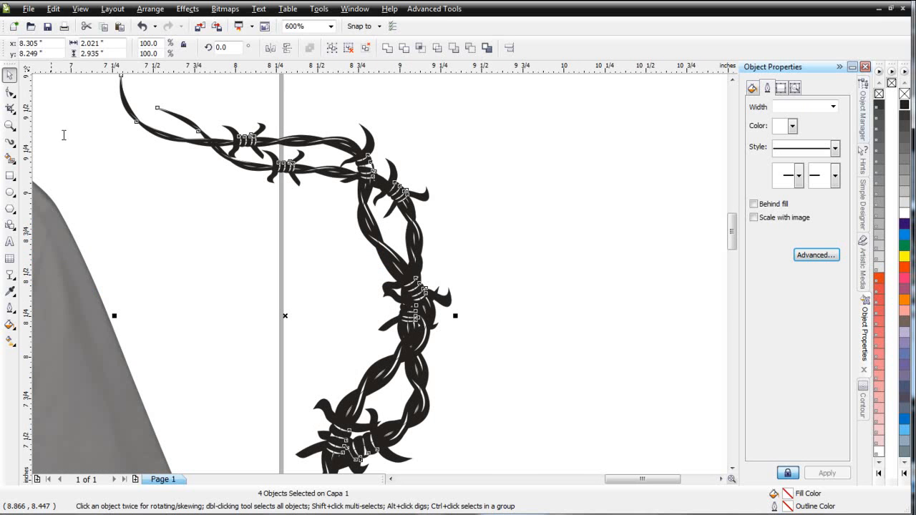
click(81, 8)
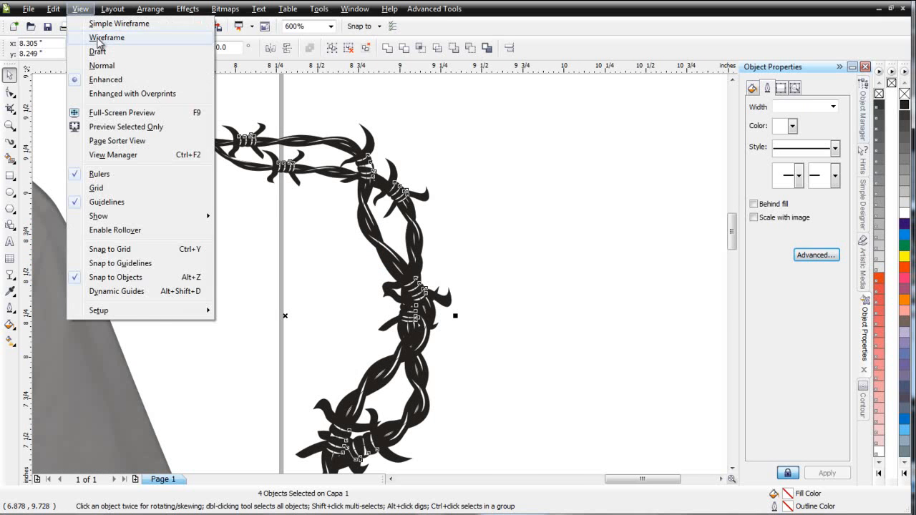
click(98, 39)
Break the artistic media apart and delete the control curve running through the centre of each barbed wire.
scroll(217, 138, up, 1)
click(383, 211)
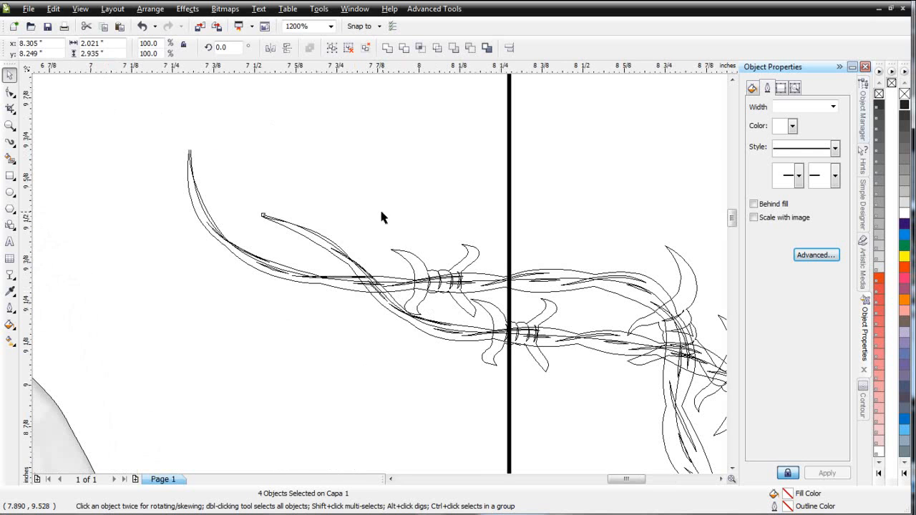
click(204, 213)
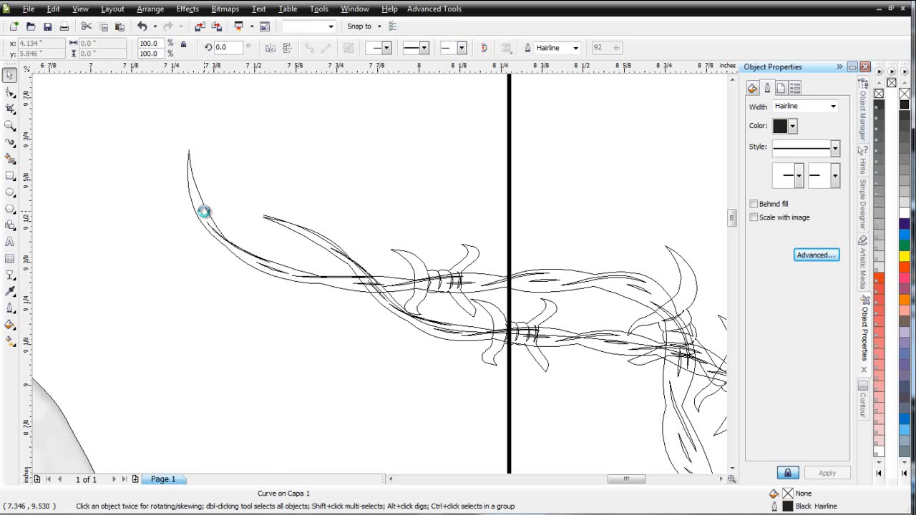
click(304, 239)
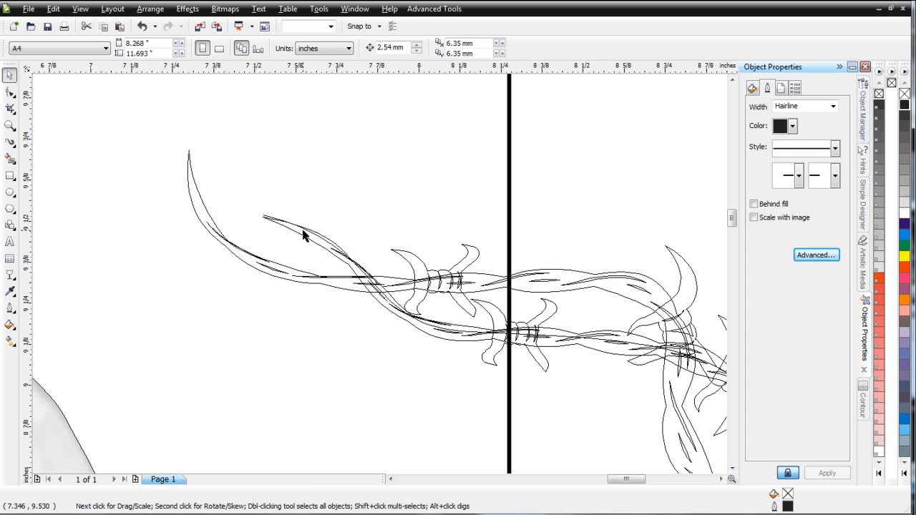
click(267, 217)
click(439, 364)
Group the two barbed wires and move the group onto the shirt around the R and O, centred at about x 5.32, y 8.13 inches.
scroll(382, 272, down, 5)
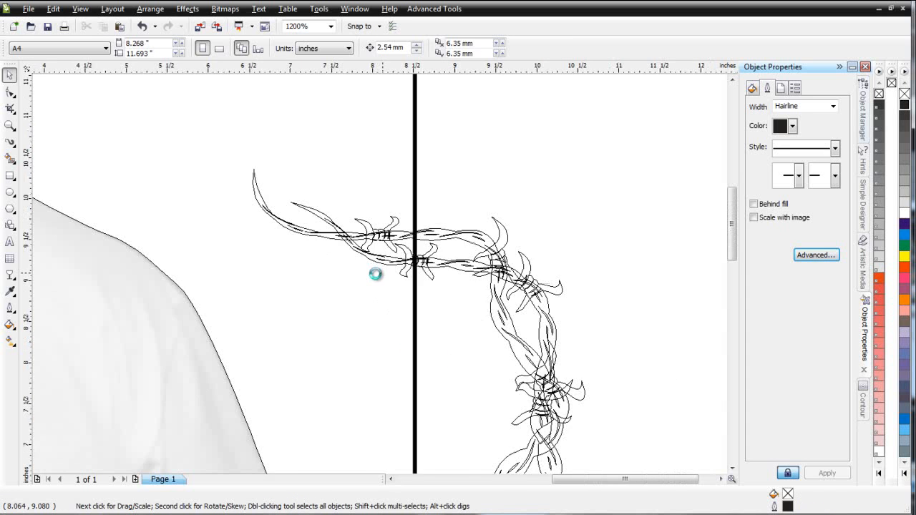
drag(337, 206, 522, 415)
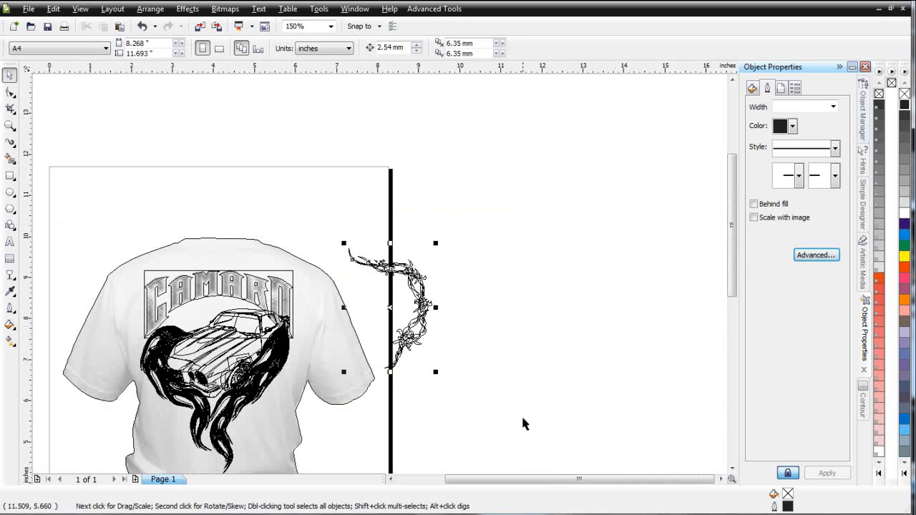
click(332, 48)
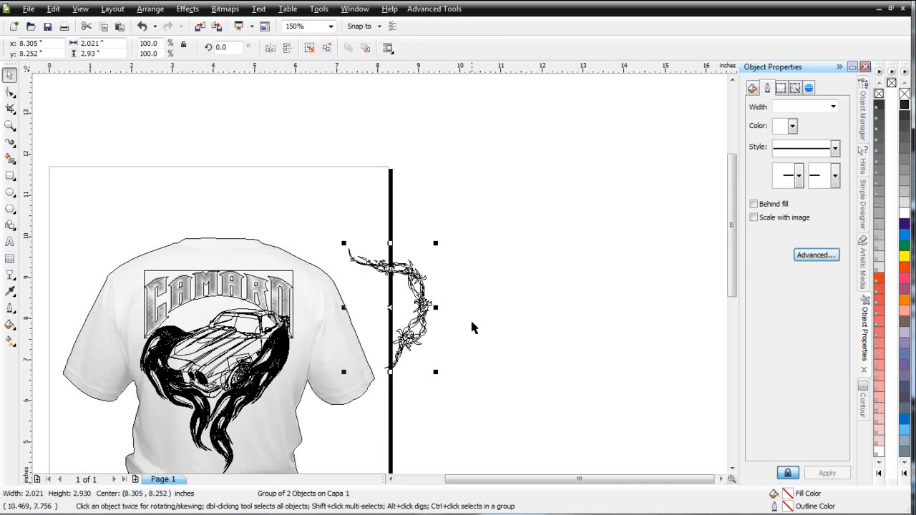
drag(386, 314, 263, 319)
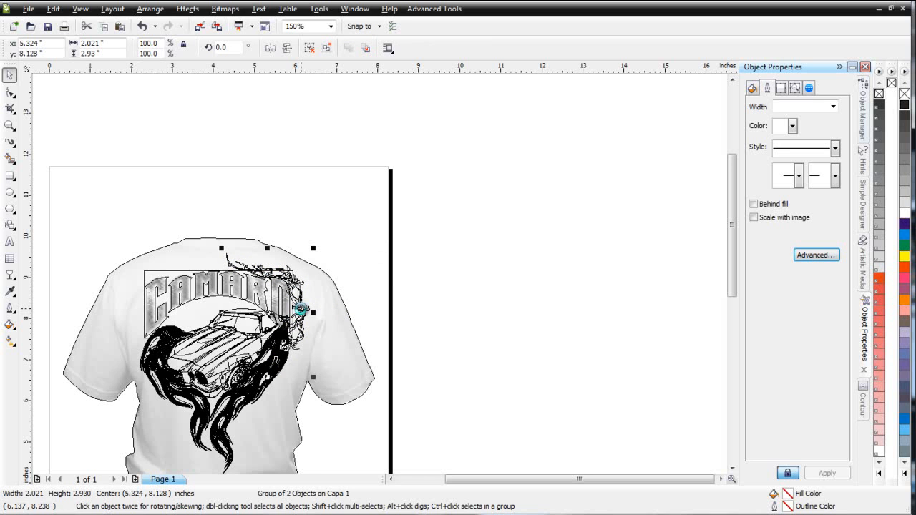
right_click(303, 309)
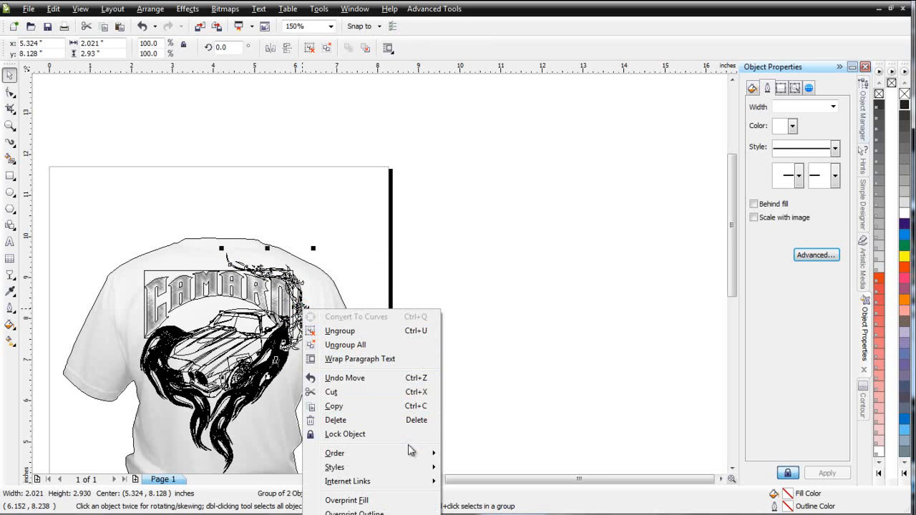
mouse_move(423, 455)
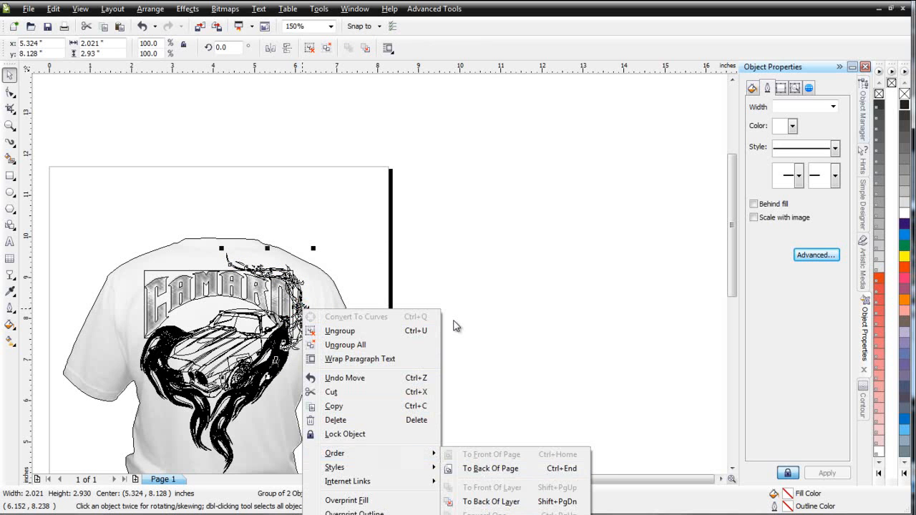
click(462, 322)
Change the stacking order to place the barbed-wire group behind the CAMARO lettering.
right_click(303, 312)
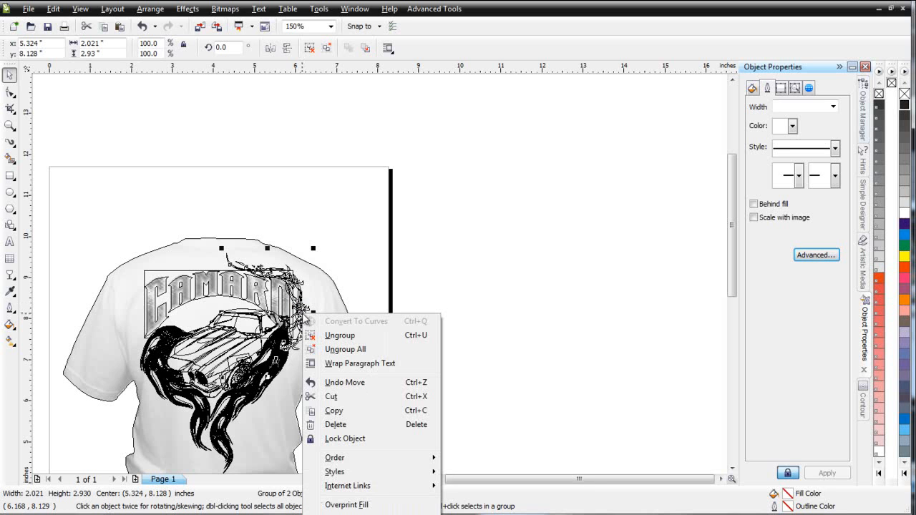
mouse_move(419, 461)
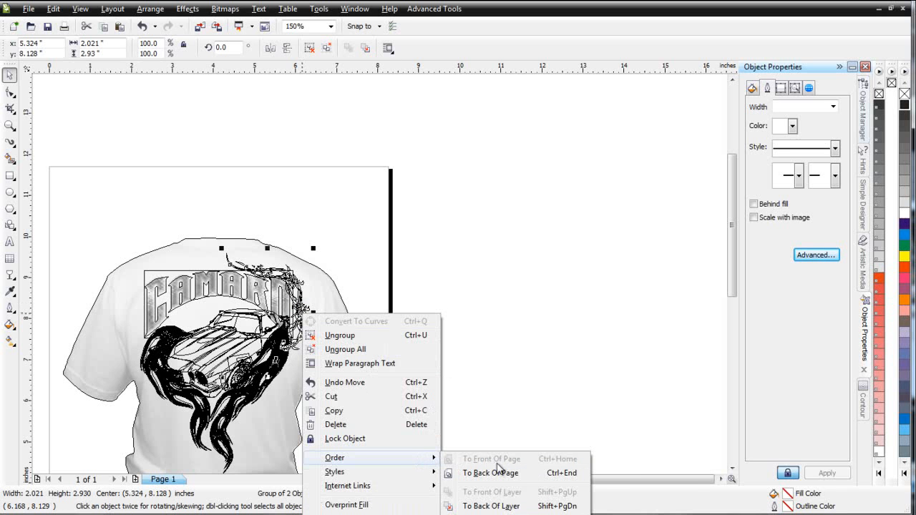
key(Escape)
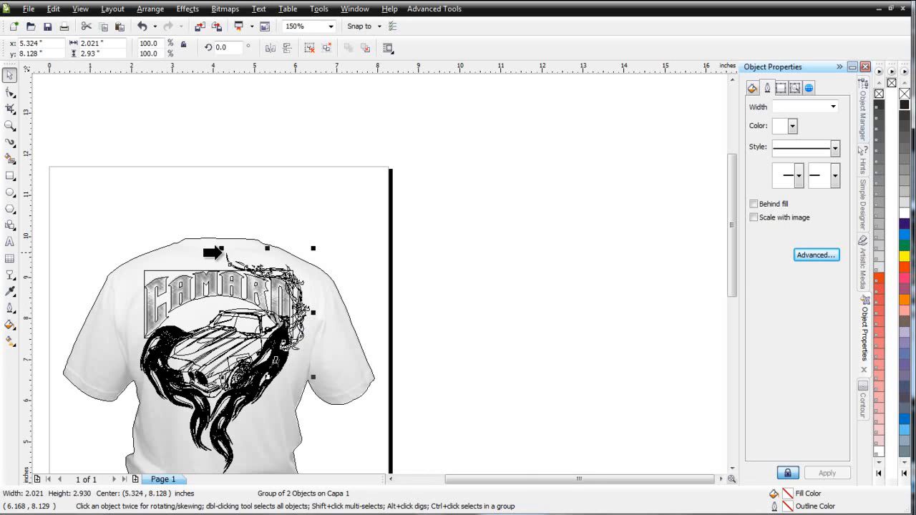
Ungroup the two barbed wires and set the display mode back to Enhanced.
click(309, 47)
click(78, 8)
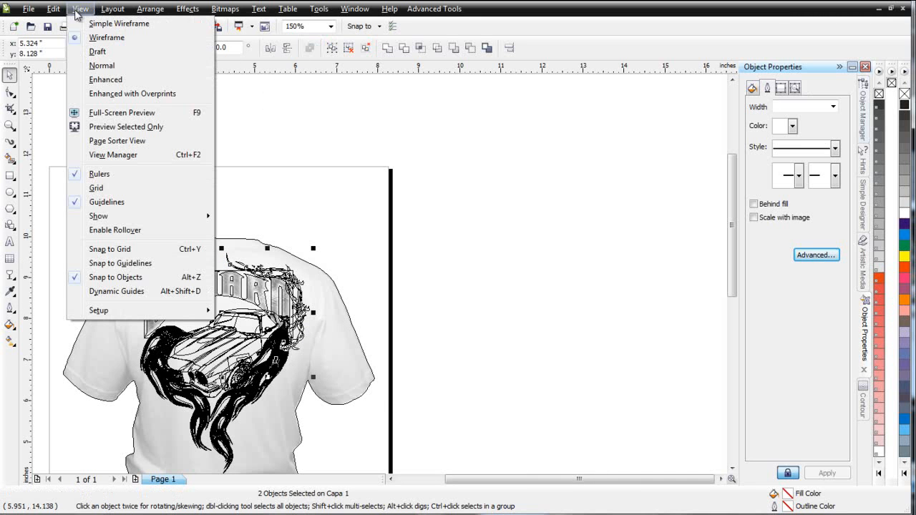
click(100, 84)
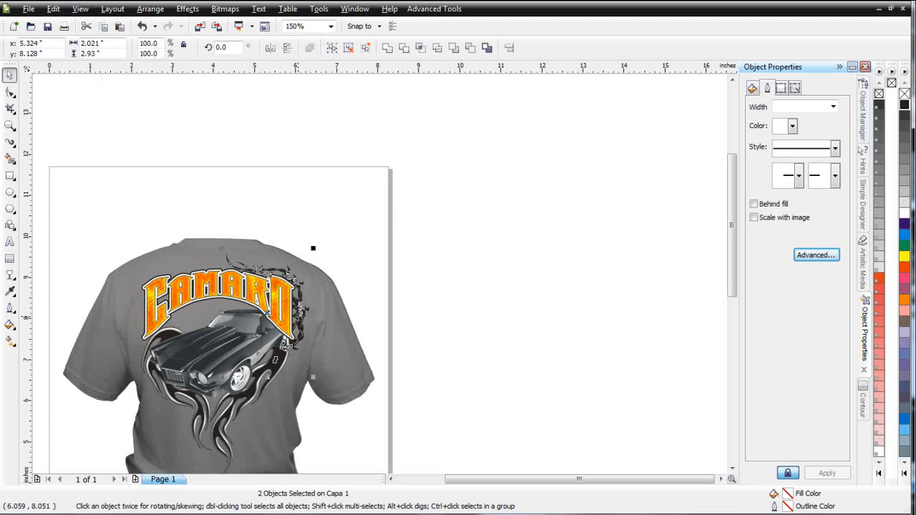
Place a horizontally mirrored copy of both barbed wires around the C of CAMARO, centred at about x 2.98, y 8.13 inches.
drag(275, 360, 159, 336)
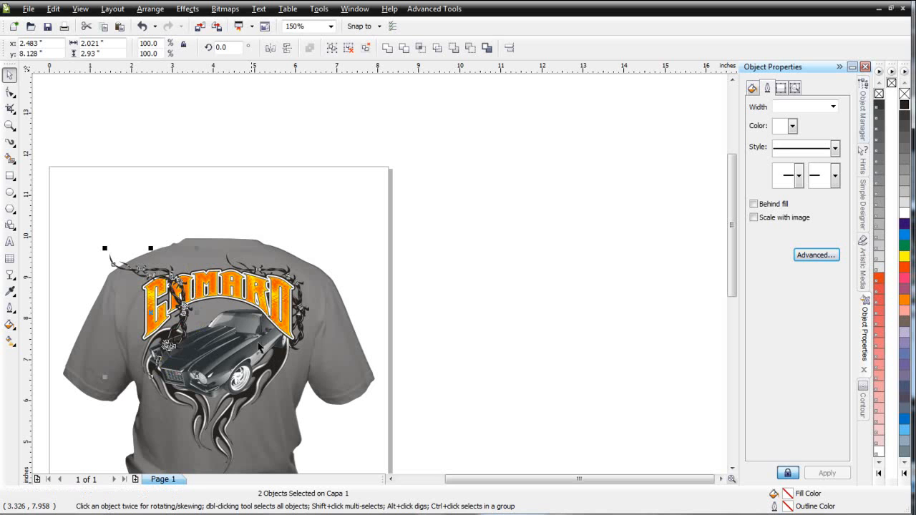
click(273, 48)
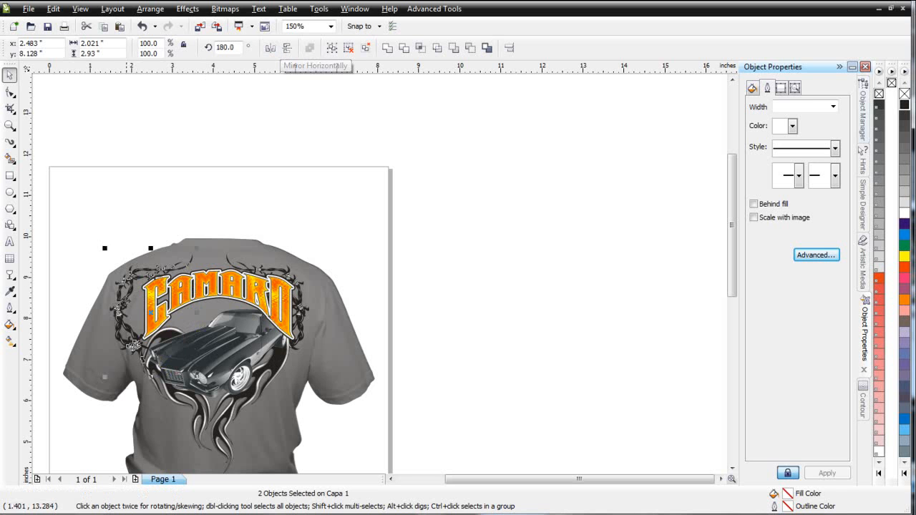
drag(114, 310, 132, 311)
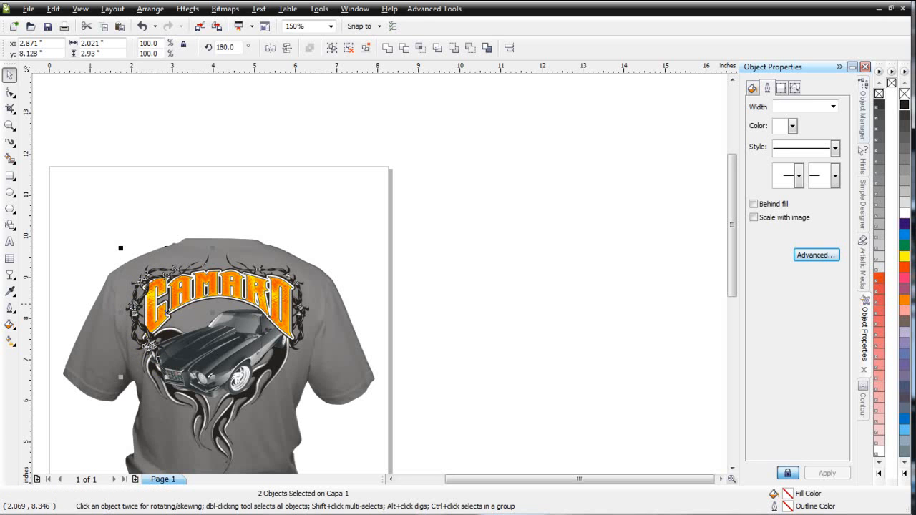
drag(135, 307, 140, 307)
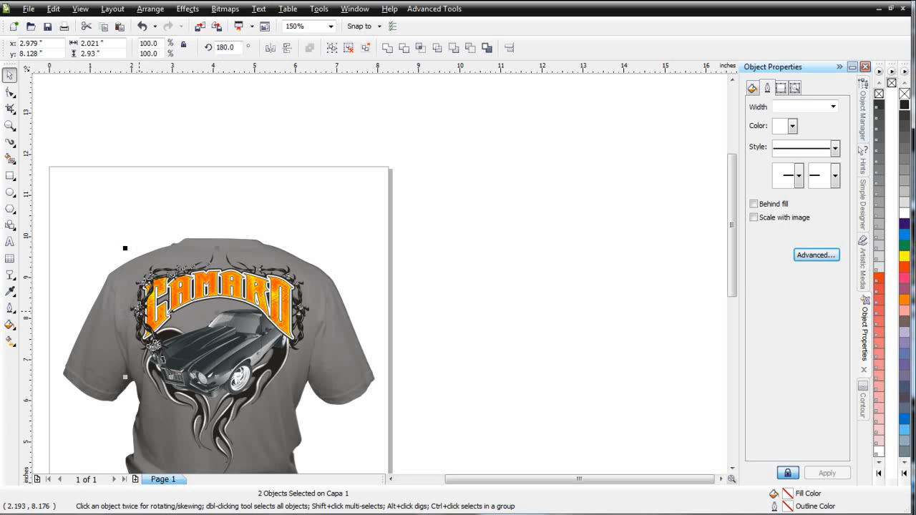
Change the stacking order to place the mirrored barbed wires around the C behind the CAMARO lettering.
right_click(140, 315)
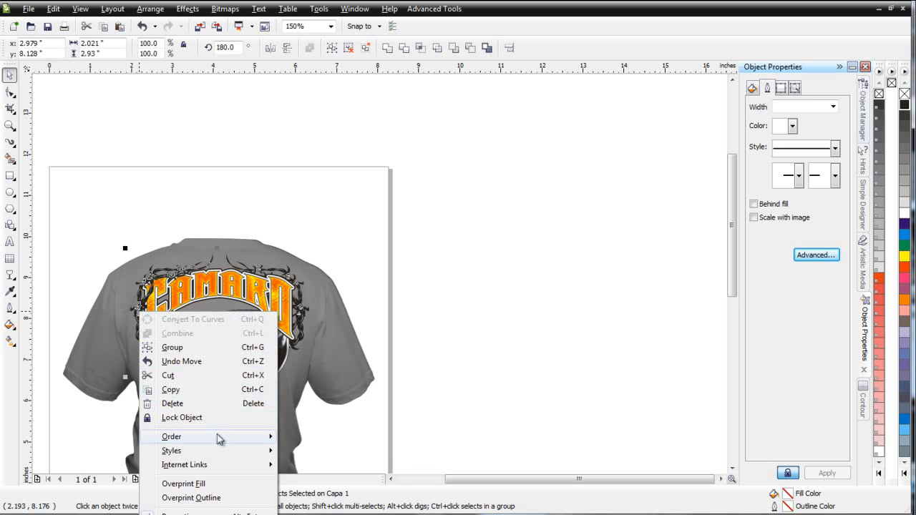
mouse_move(215, 437)
click(318, 452)
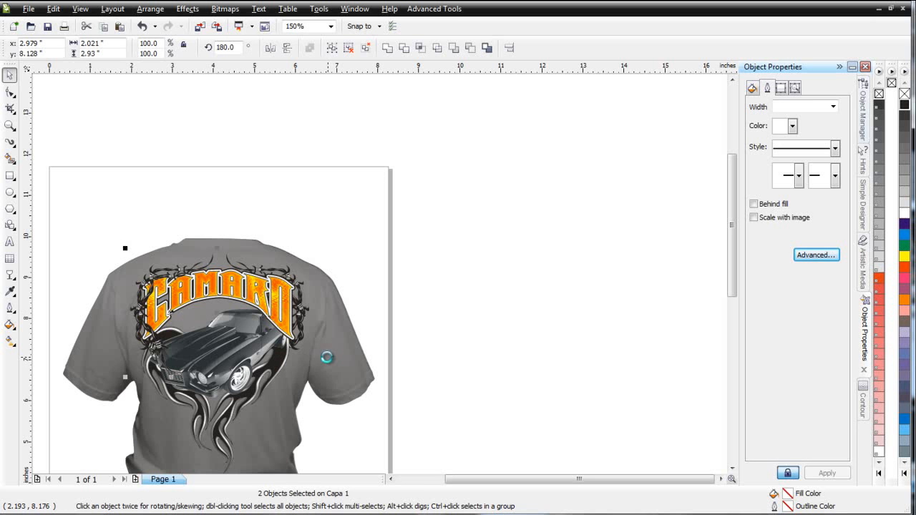
click(128, 171)
Select the entire Camaro artwork, scale it to 95.5% and centre it at about x 4.16, y 6.77 inches.
drag(96, 188, 358, 412)
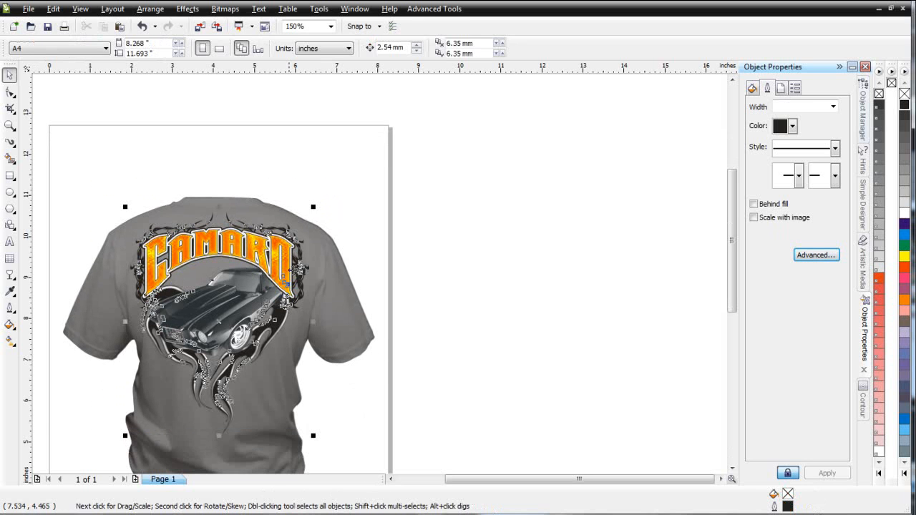
drag(311, 209, 304, 216)
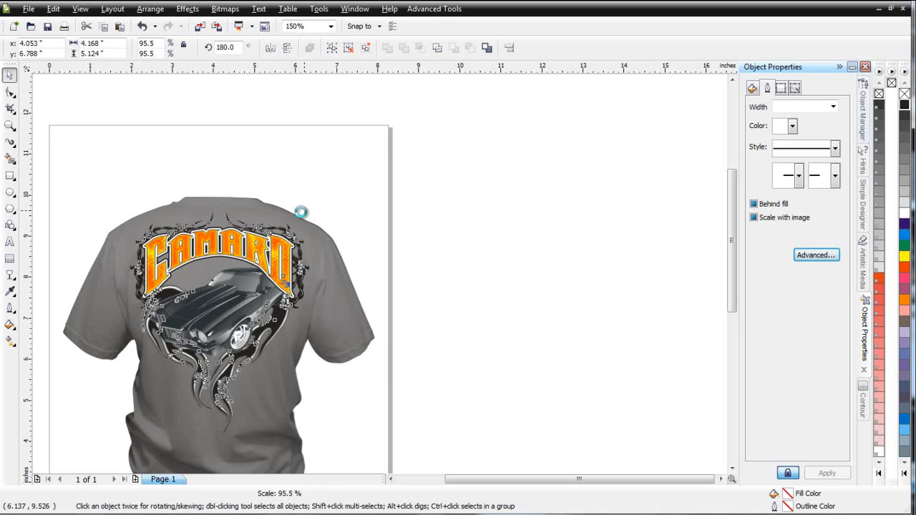
drag(209, 318, 213, 318)
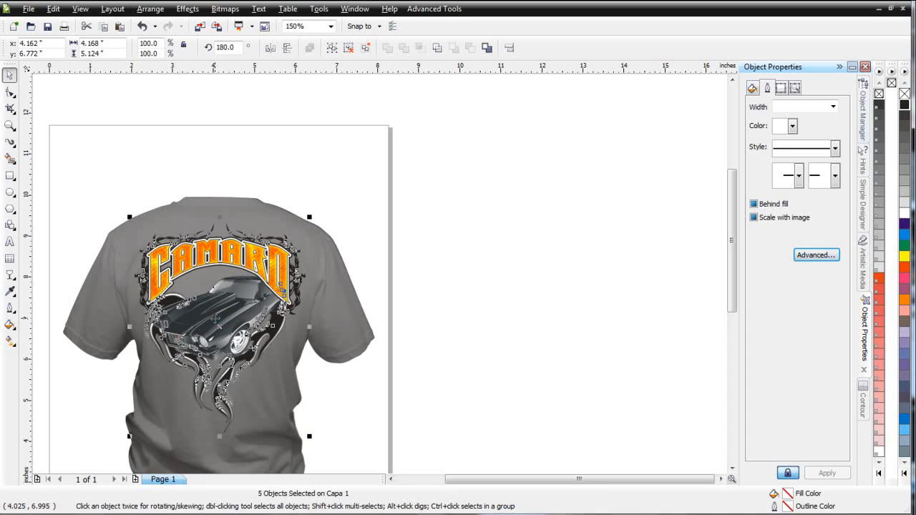
Switch to DesignBase and open the first art pack on page 3, the halftone dot shapes, in a new document.
click(11, 125)
drag(110, 203, 352, 425)
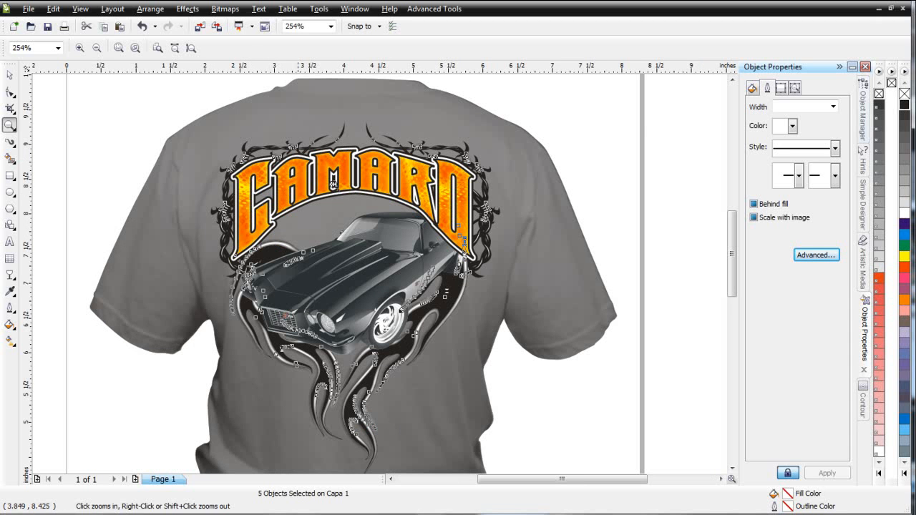
click(10, 75)
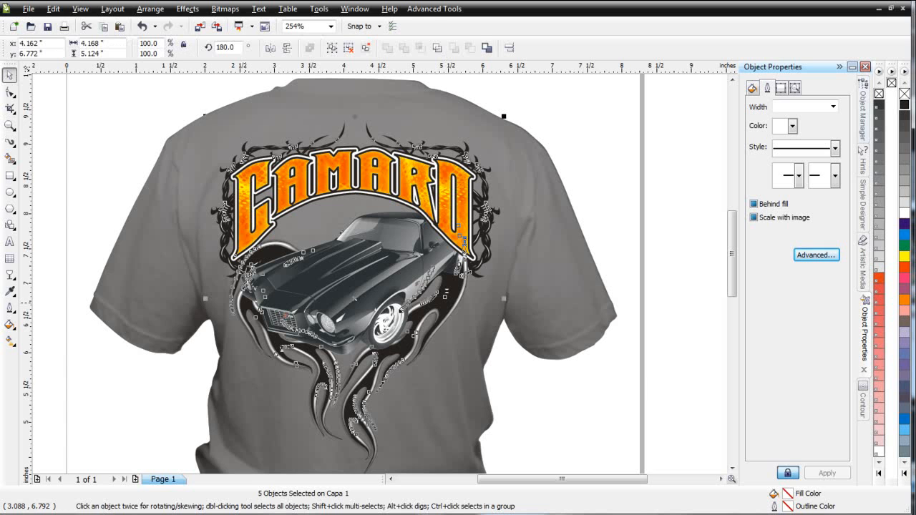
key(alt+Tab)
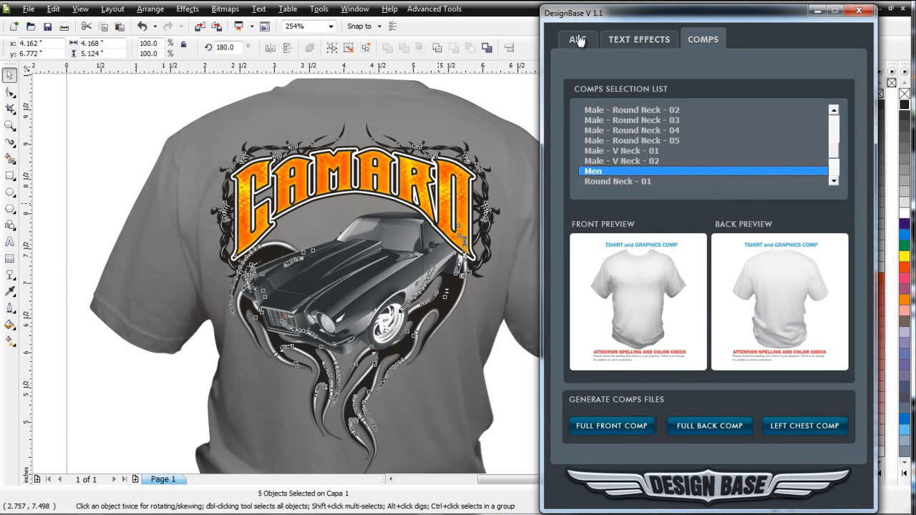
click(580, 39)
click(591, 65)
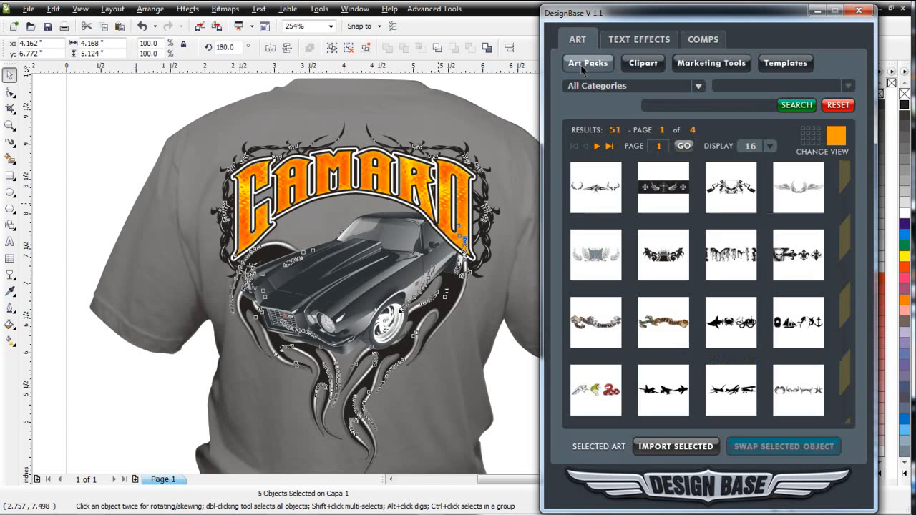
click(598, 146)
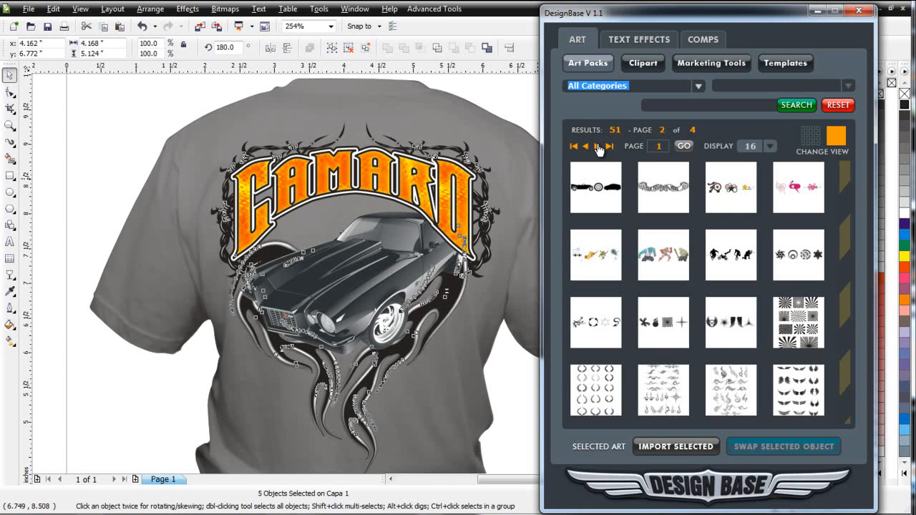
click(598, 147)
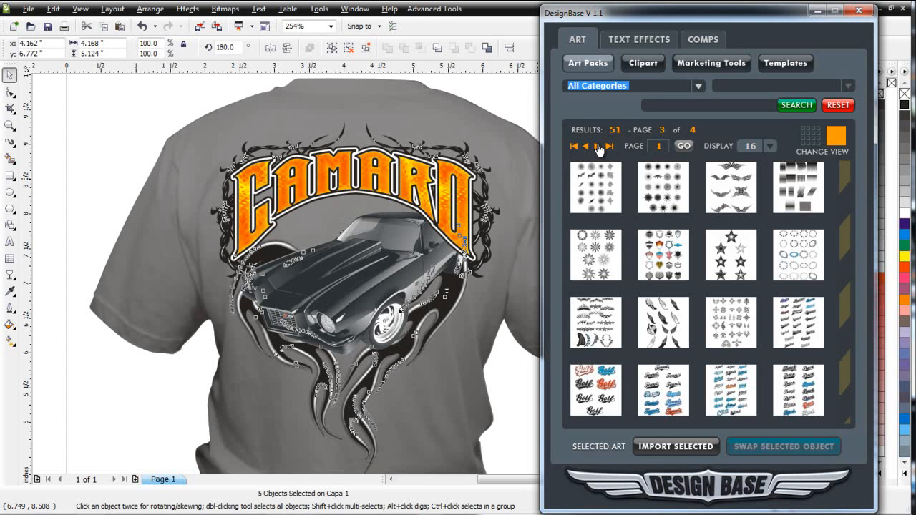
click(598, 199)
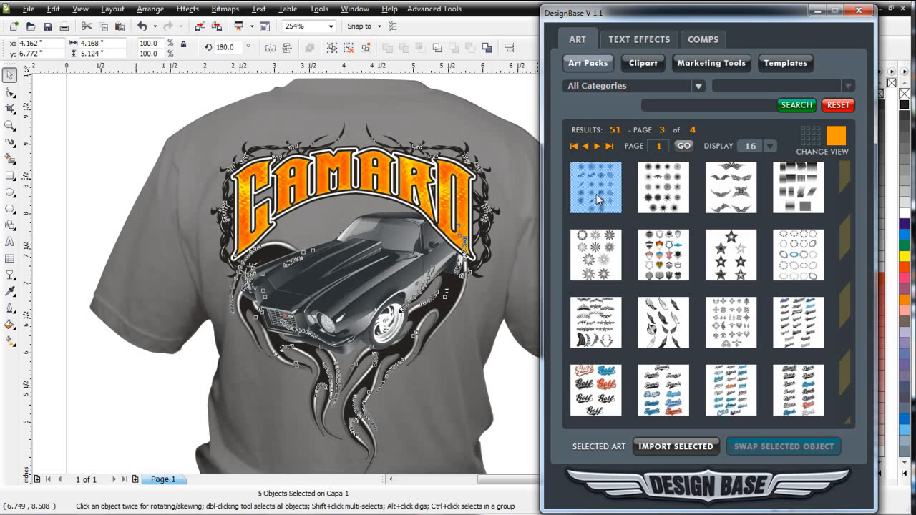
double_click(596, 194)
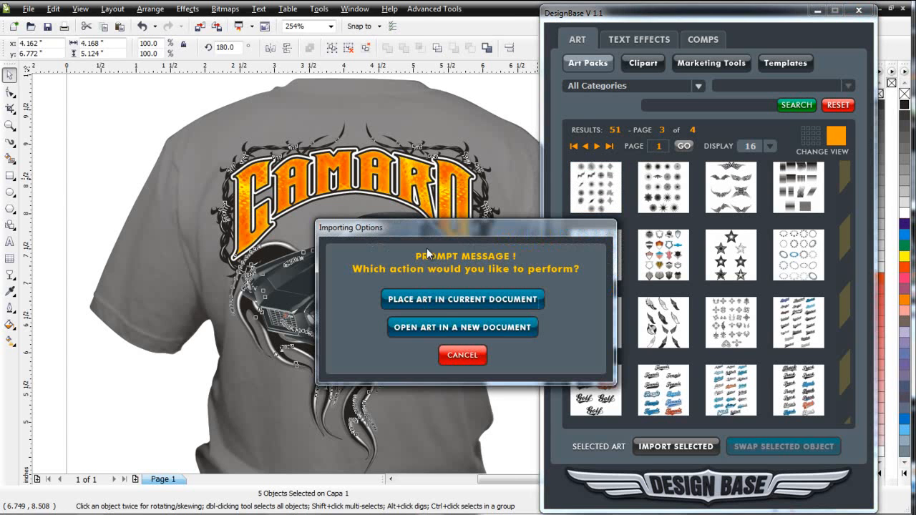
click(444, 327)
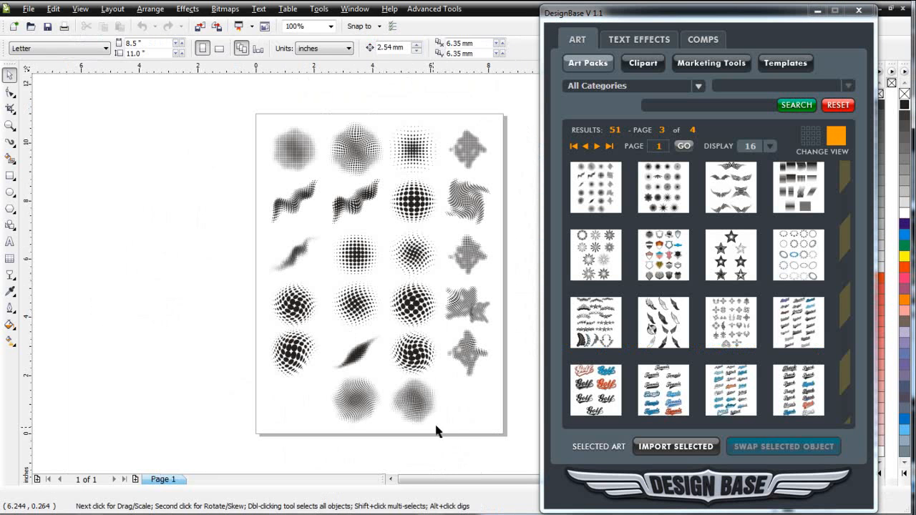
Copy the fourth-column halftone in the second row and the second column's top and bottom ones into the Camaro shirt document.
click(482, 211)
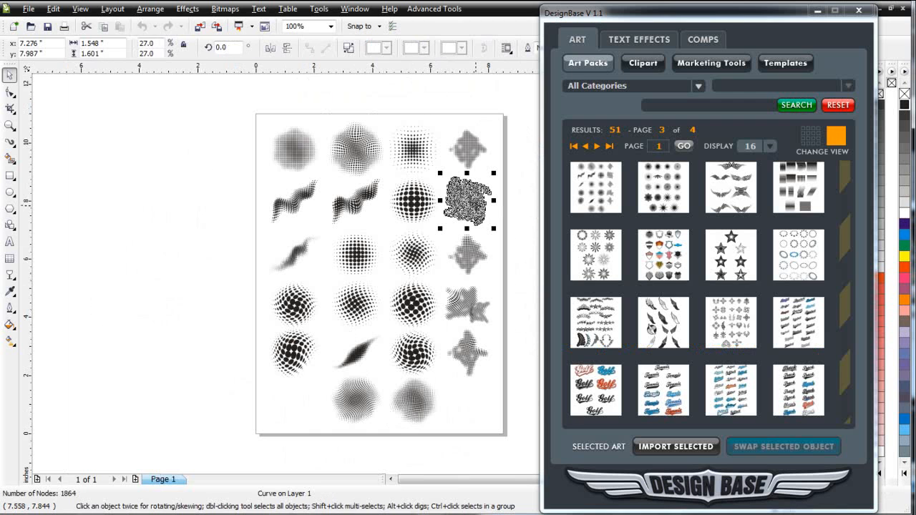
shift+click(366, 411)
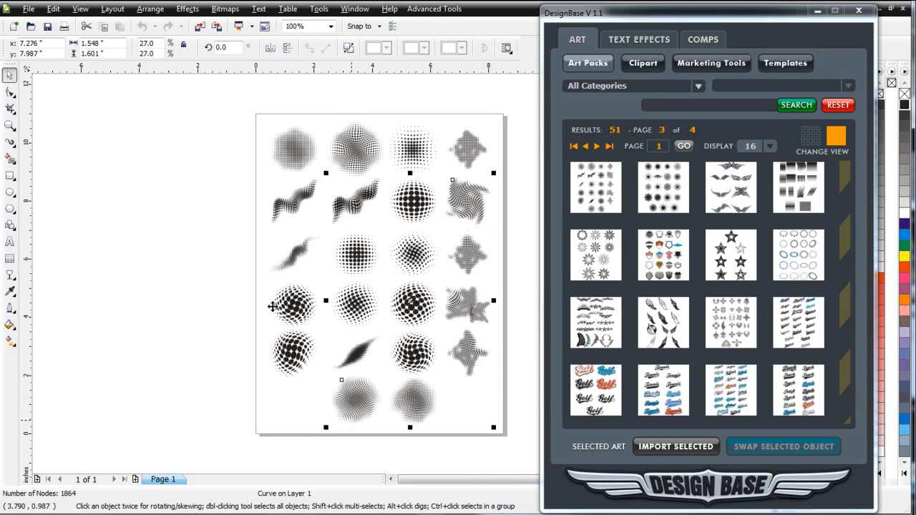
shift+click(368, 161)
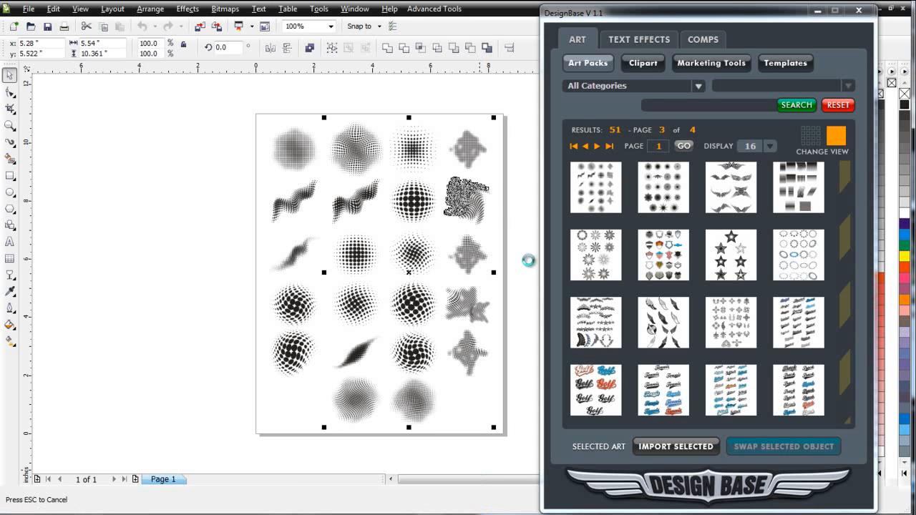
click(817, 11)
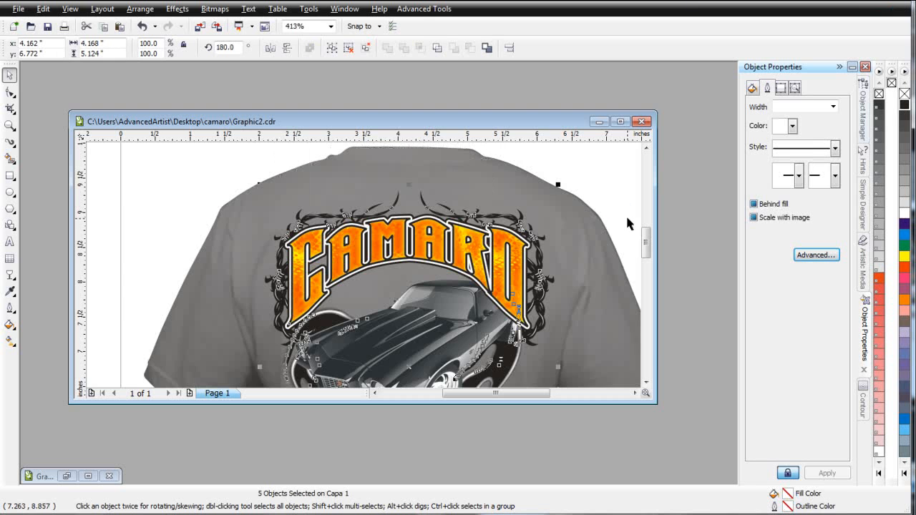
click(621, 121)
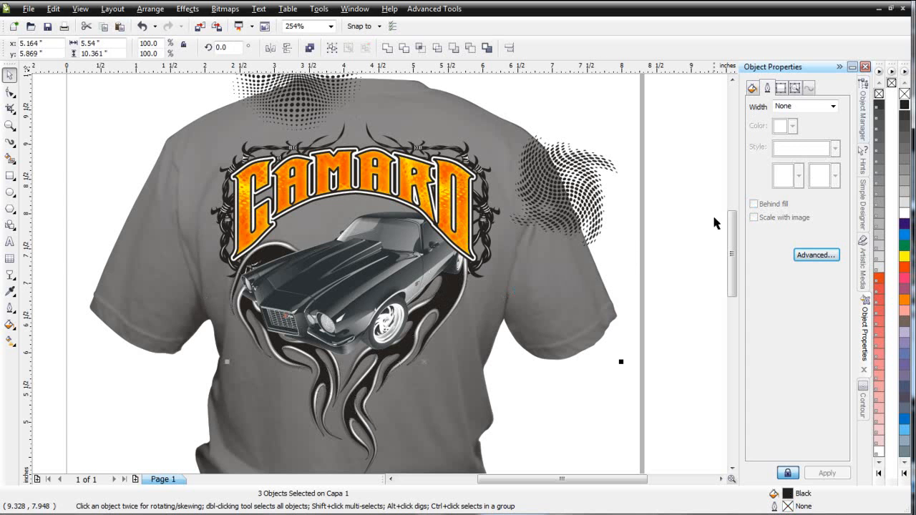
Move the large round halftone over the car and widen it to about 2.355 inches, centred at about x 4.10, y 7.89 inches.
drag(732, 238, 732, 211)
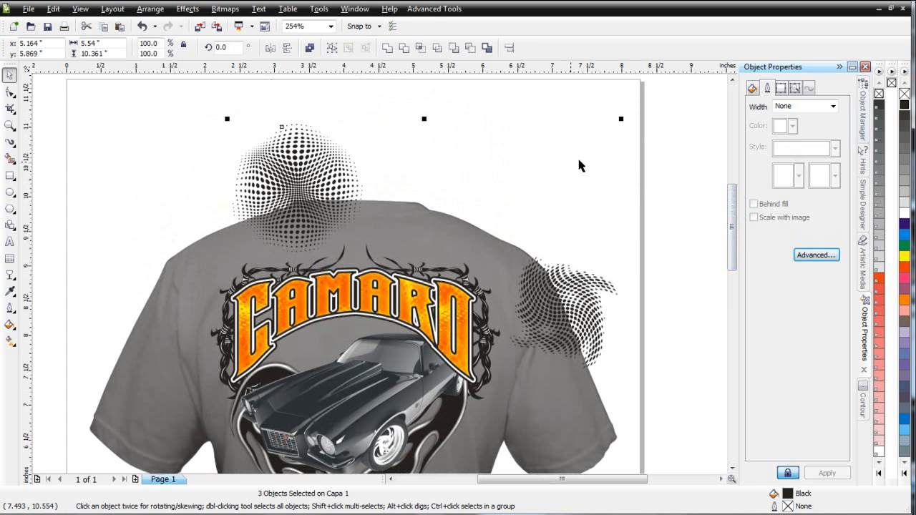
click(301, 208)
click(215, 200)
drag(299, 192, 342, 348)
drag(408, 344, 441, 350)
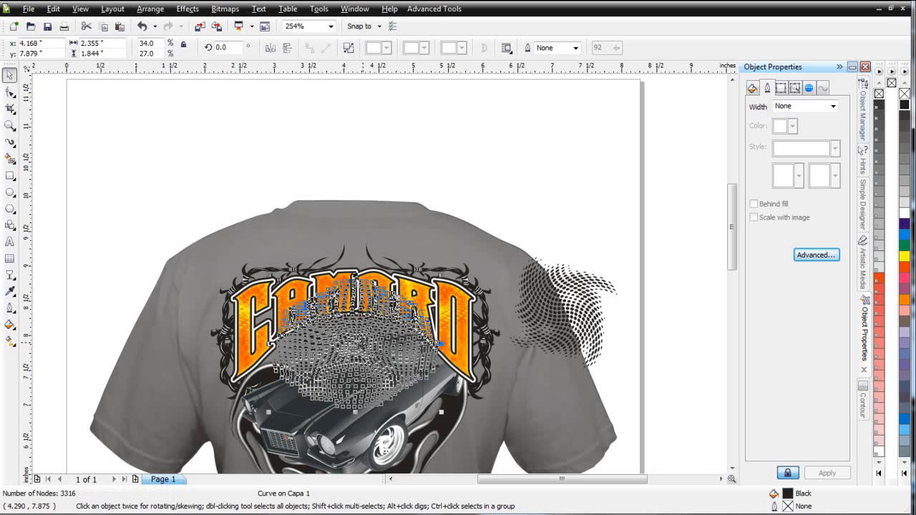
drag(362, 344, 355, 343)
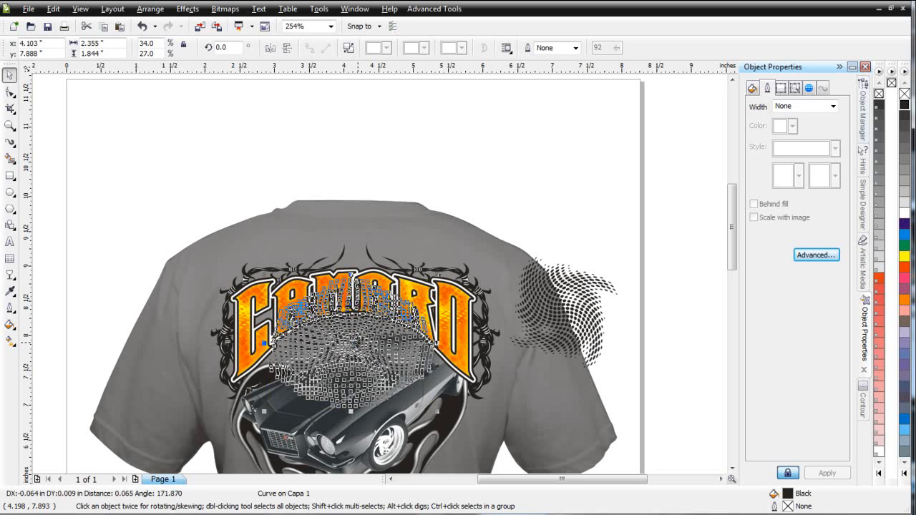
Change the stacking order to place the widened halftone behind the CAMARO lettering and the car, above the shirt.
right_click(351, 362)
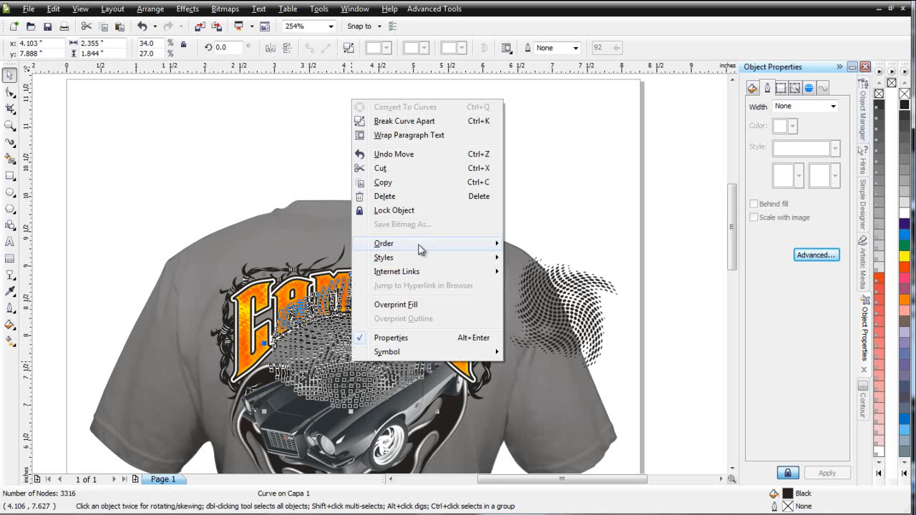
mouse_move(420, 246)
click(547, 208)
click(375, 237)
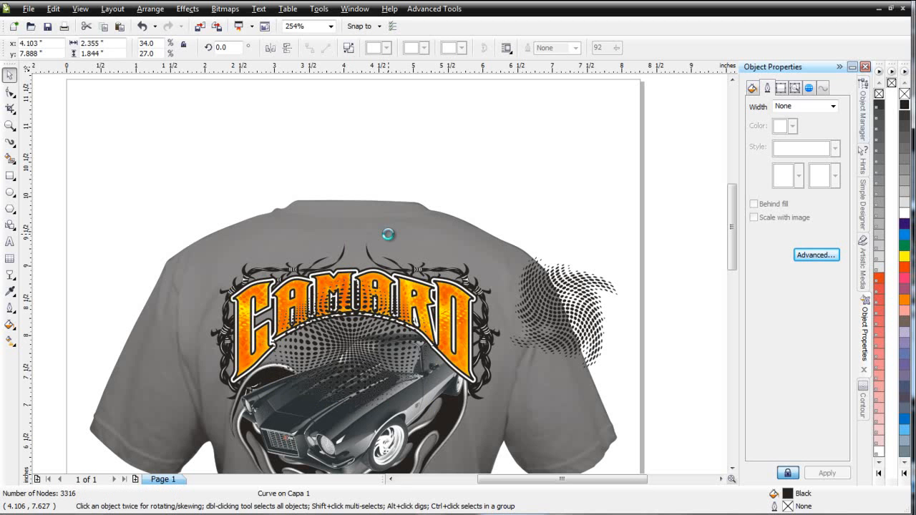
click(515, 180)
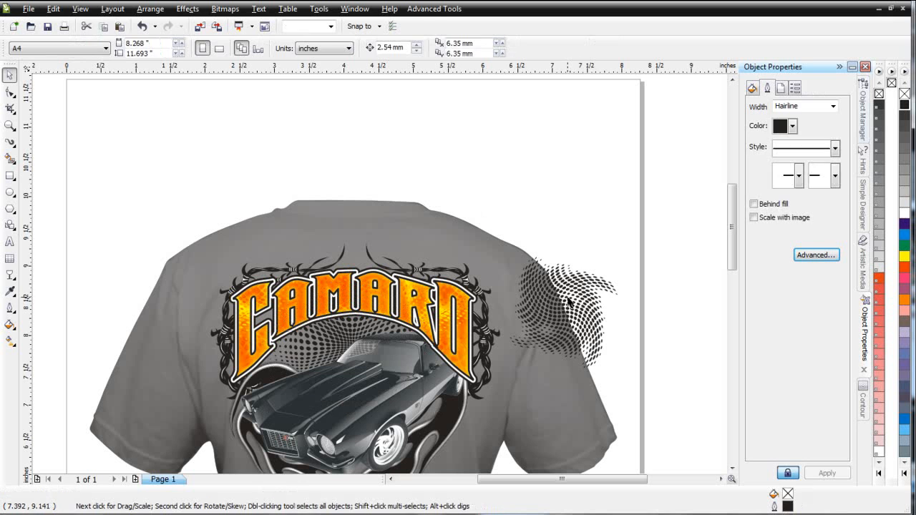
Delete the warped halftone beside the shirt's right shoulder and undo the deletion.
click(560, 302)
key(Delete)
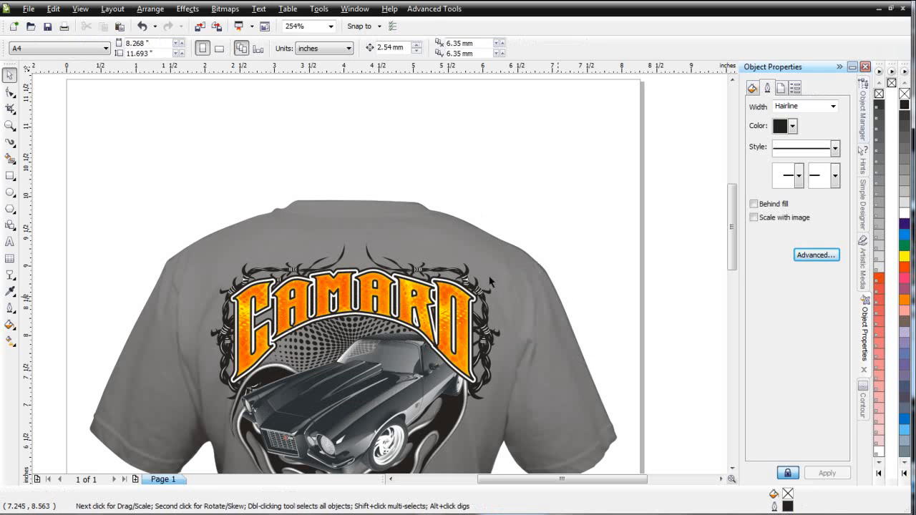
click(323, 345)
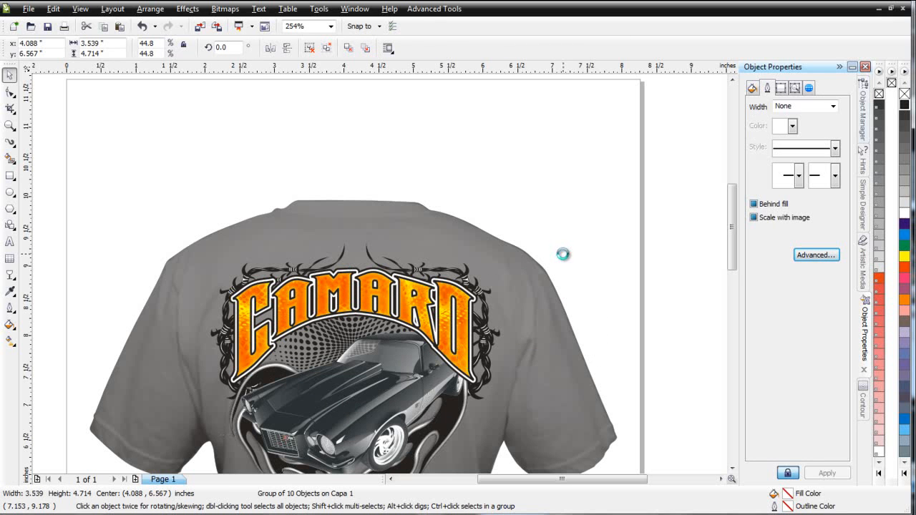
key(ctrl+z)
click(572, 218)
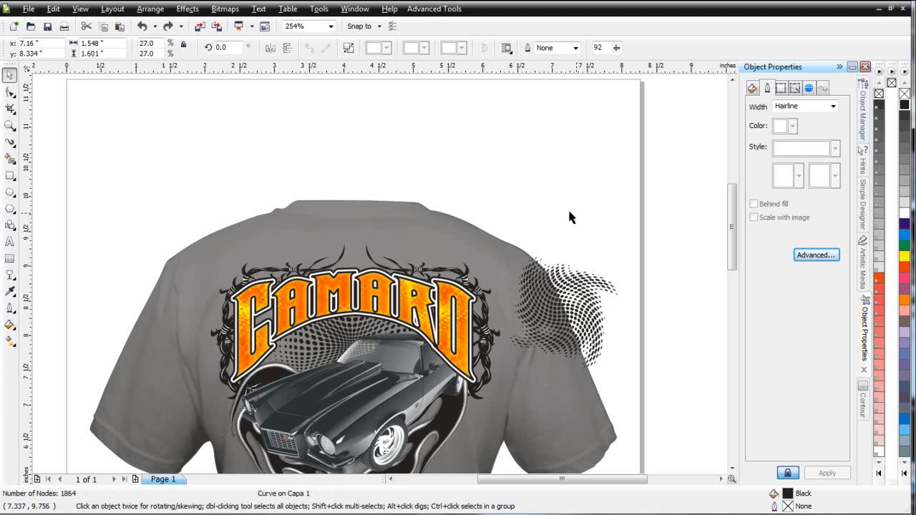
Ungroup the Camaro artwork containing the lettering, car and flames, and clear the selection.
click(326, 337)
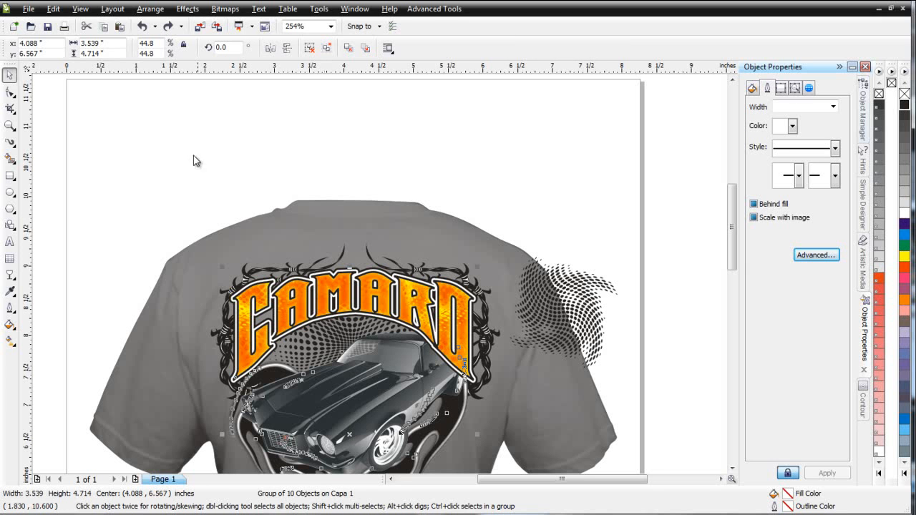
click(309, 48)
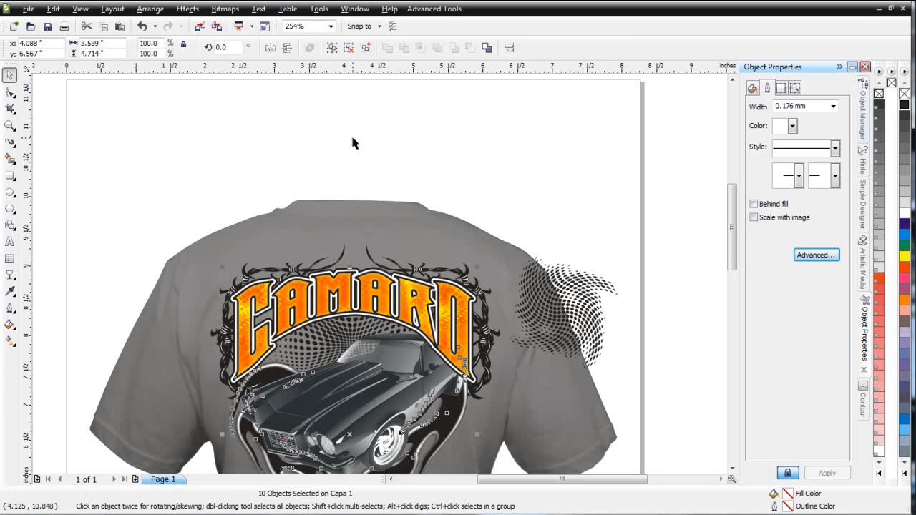
click(353, 143)
Try to fill the CAMARO lettering bitmap with 20% Black and undo the fill.
click(315, 334)
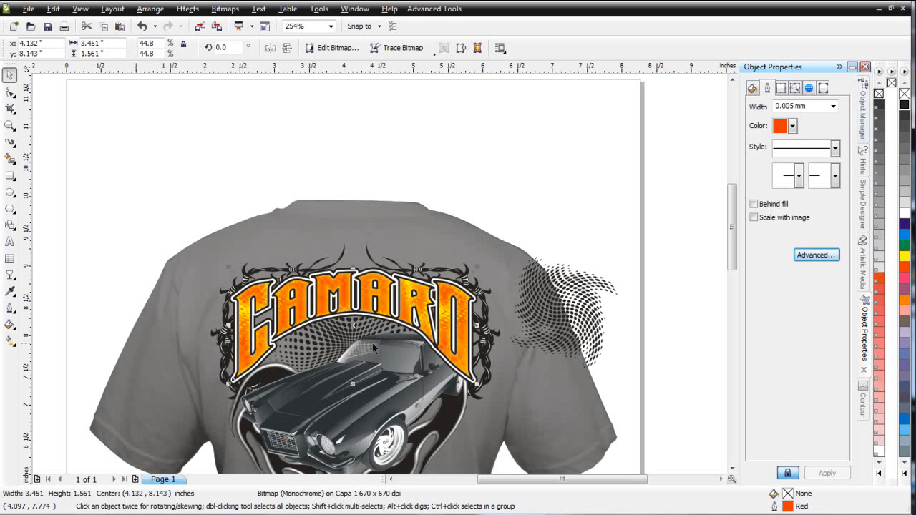
click(905, 192)
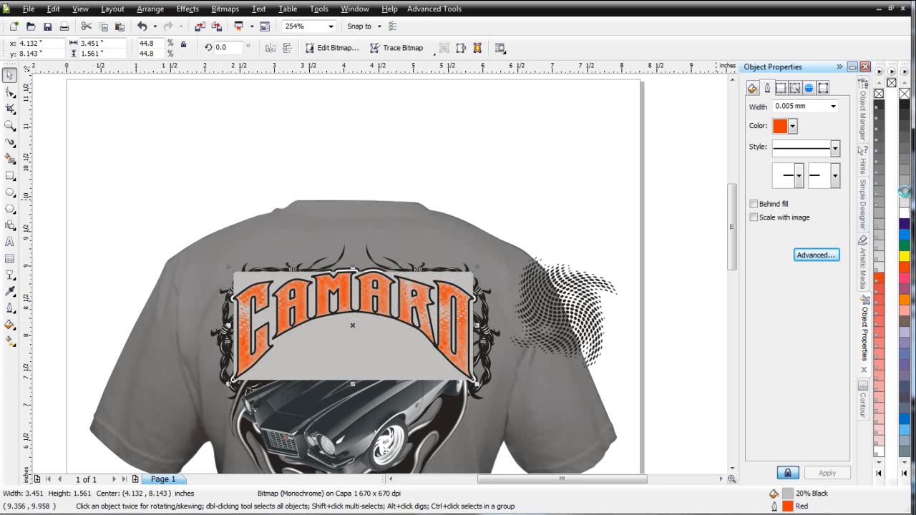
key(ctrl+z)
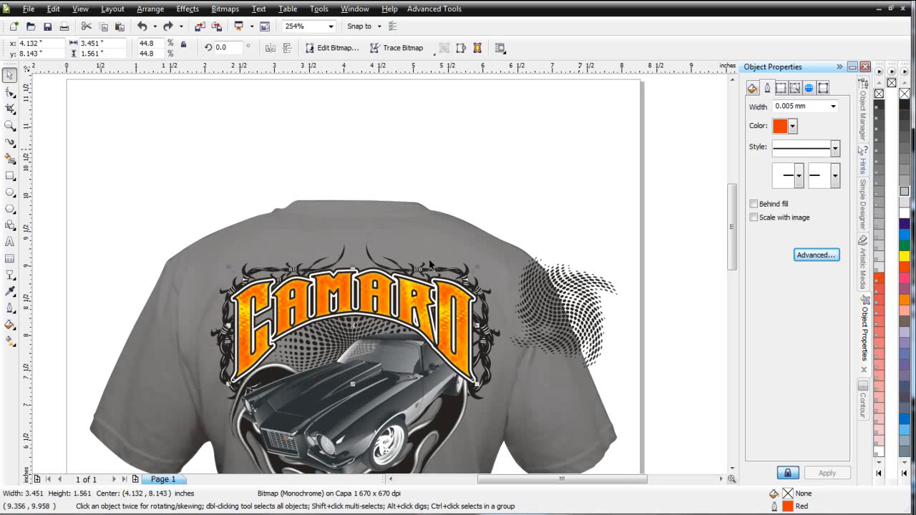
Fill the widened halftone behind the car with 20% Black.
click(353, 326)
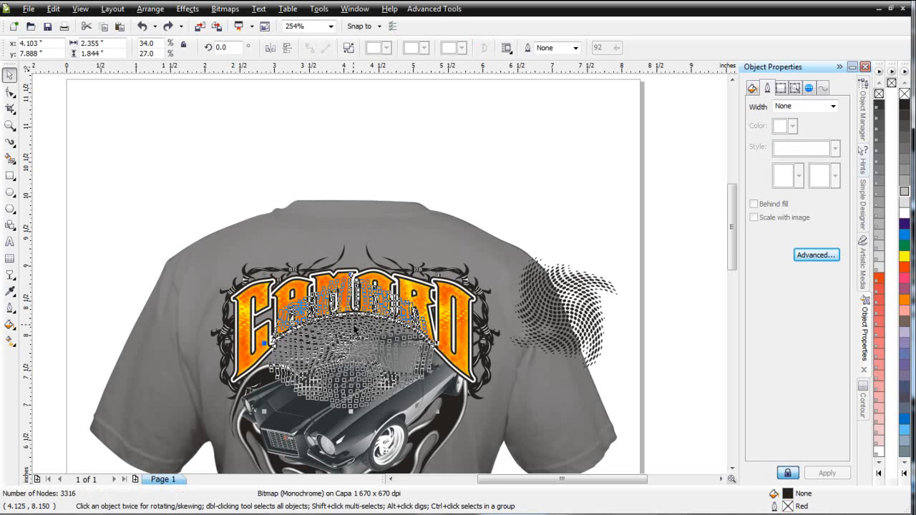
click(904, 192)
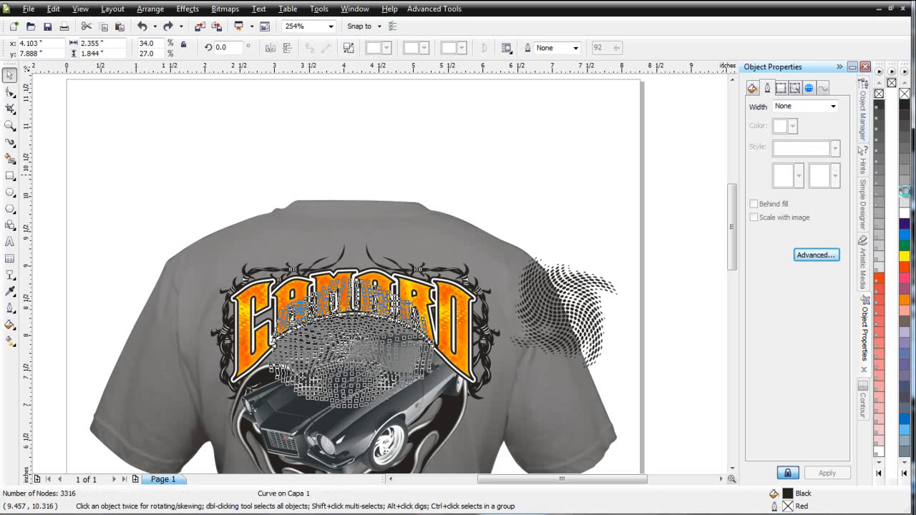
Try a yellow fill on the halftone behind the car and undo the fill changes.
drag(733, 230, 733, 251)
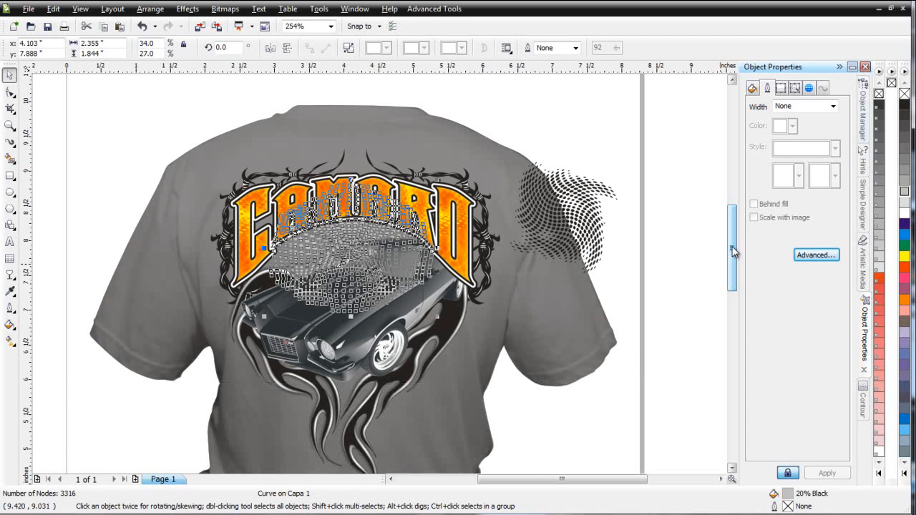
click(672, 272)
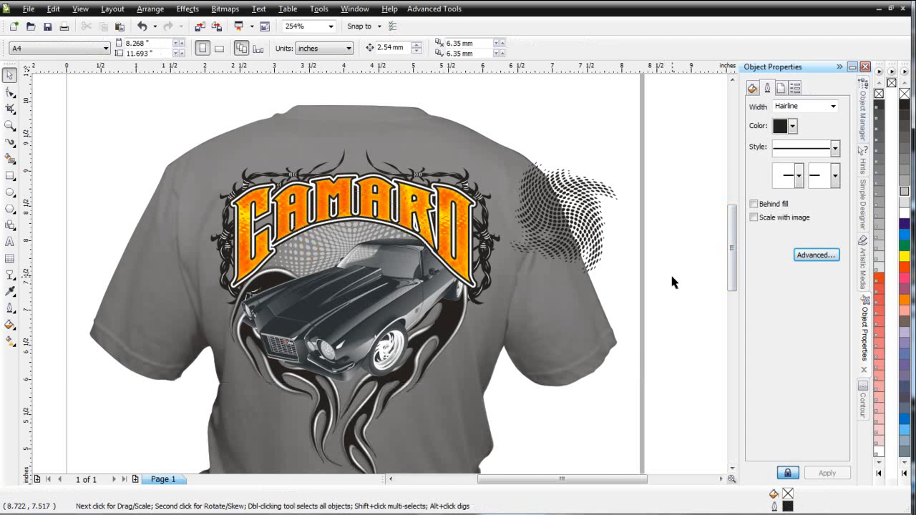
key(Tab)
click(904, 256)
key(Escape)
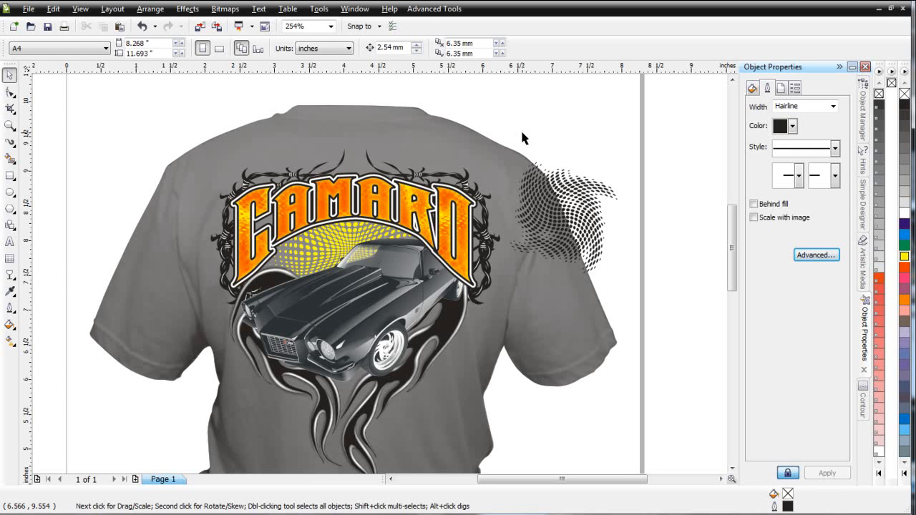
key(ctrl+z)
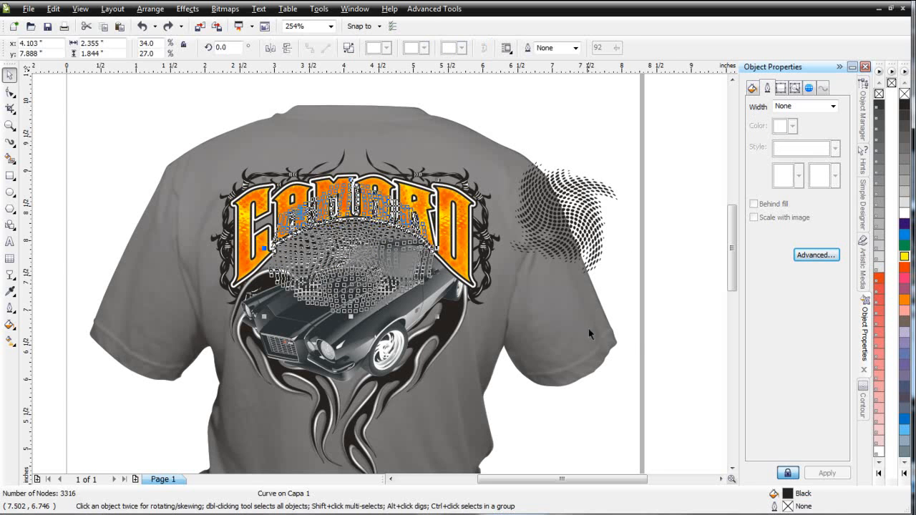
click(630, 329)
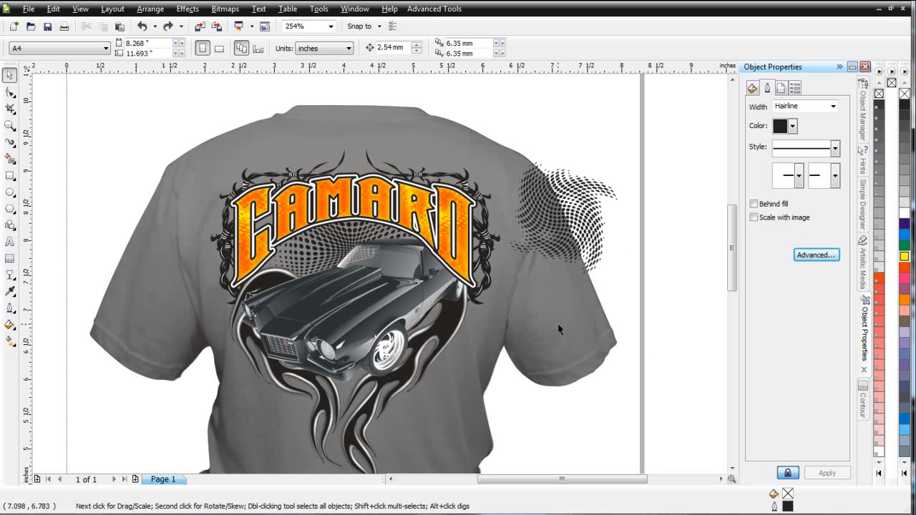
Move the round halftone from behind the car out to the lower end of the shirt's right sleeve.
click(413, 272)
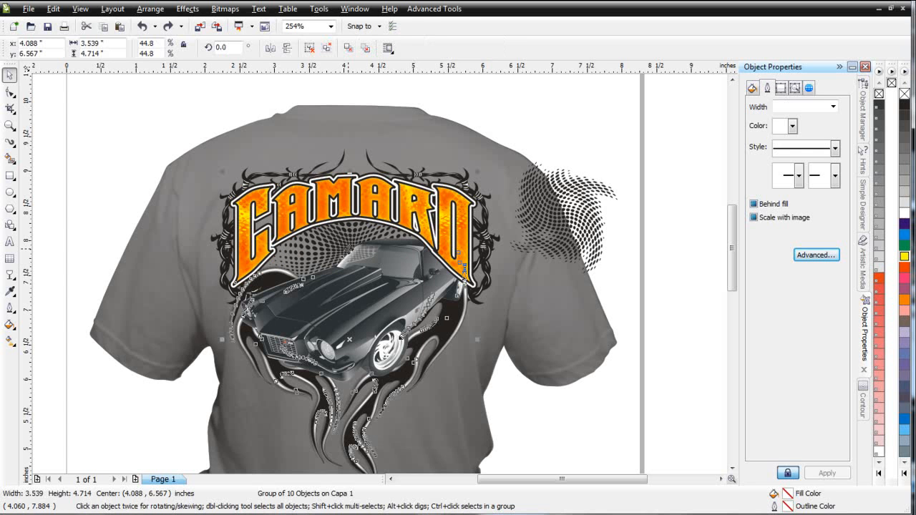
ctrl+click(357, 250)
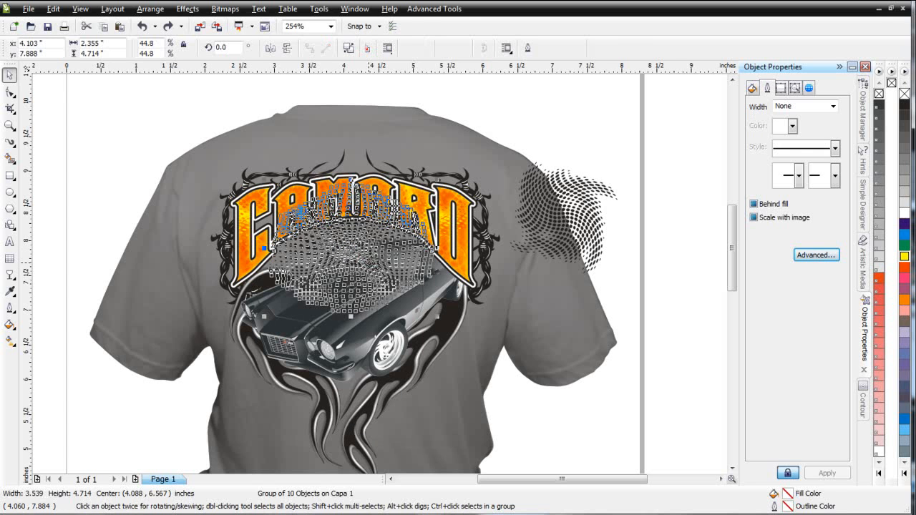
drag(356, 250, 609, 393)
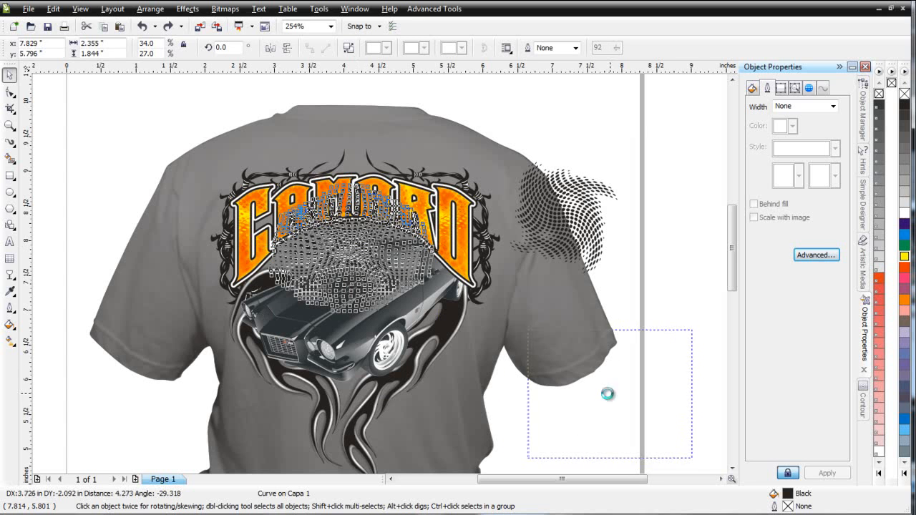
Move the warped halftone from the shirt's right shoulder onto the middle of the lettering and rotate it to about 317.6 degrees.
drag(572, 215, 367, 225)
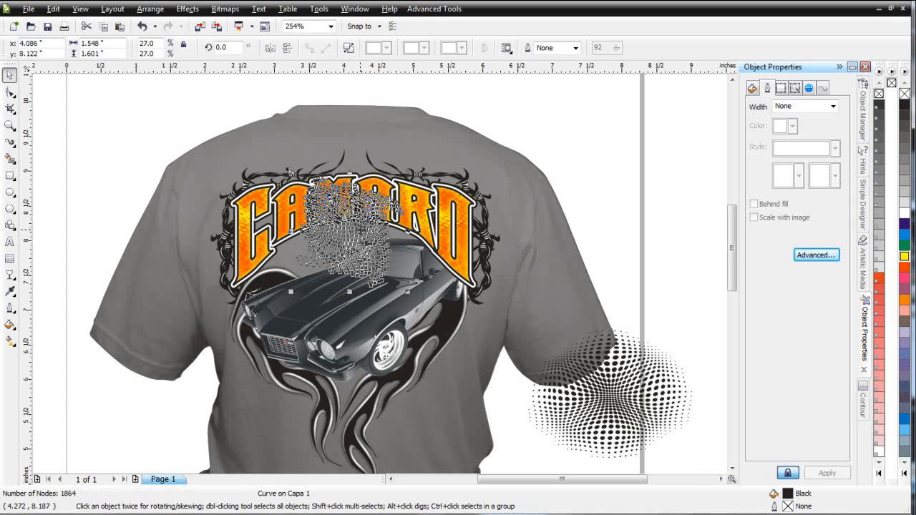
click(359, 226)
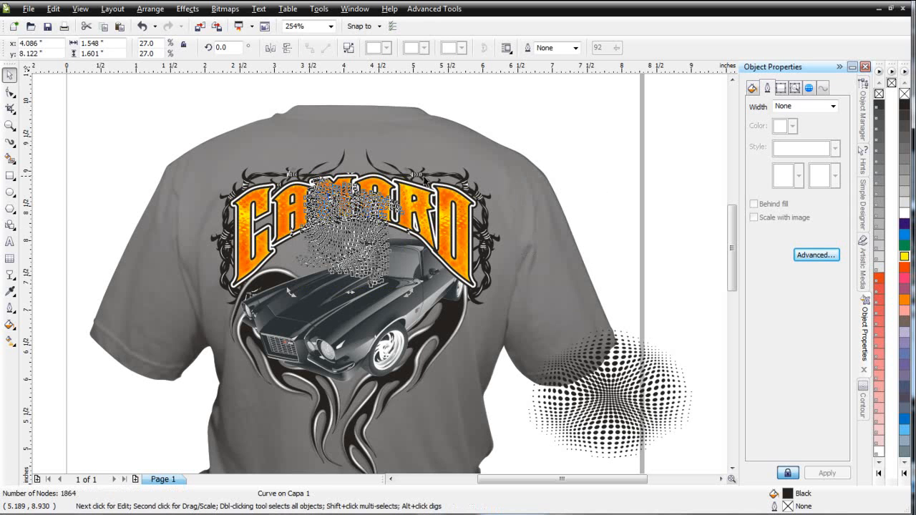
drag(291, 174, 349, 154)
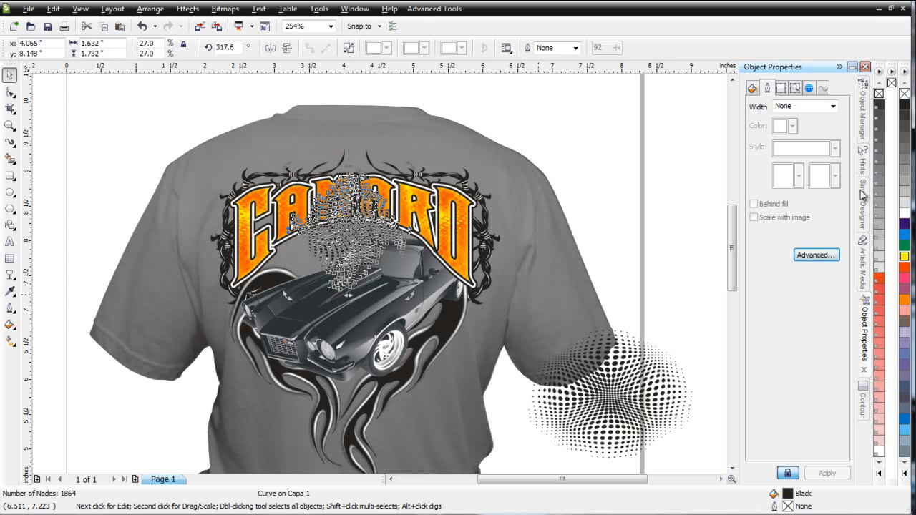
Fill the warped halftone with 20% Black and enlarge it to about 2.6 by 2.8 inches, centred over the car and lettering.
click(906, 195)
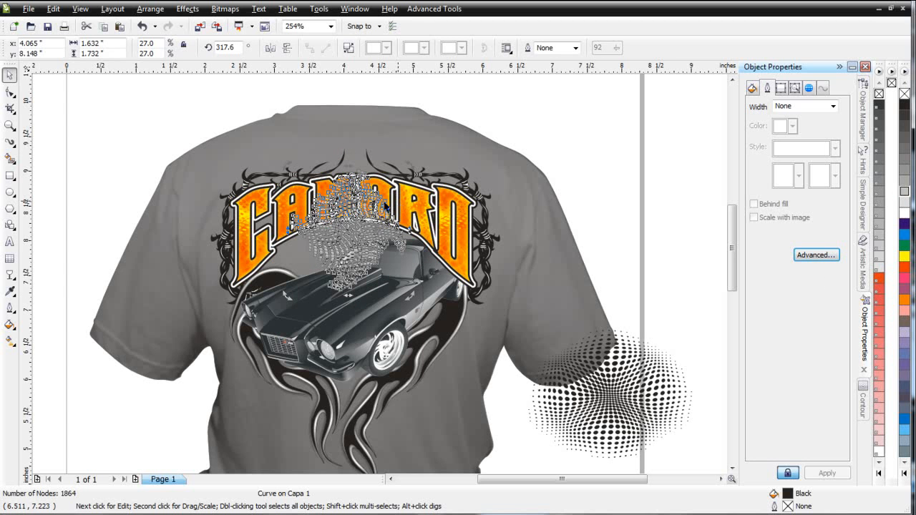
click(355, 239)
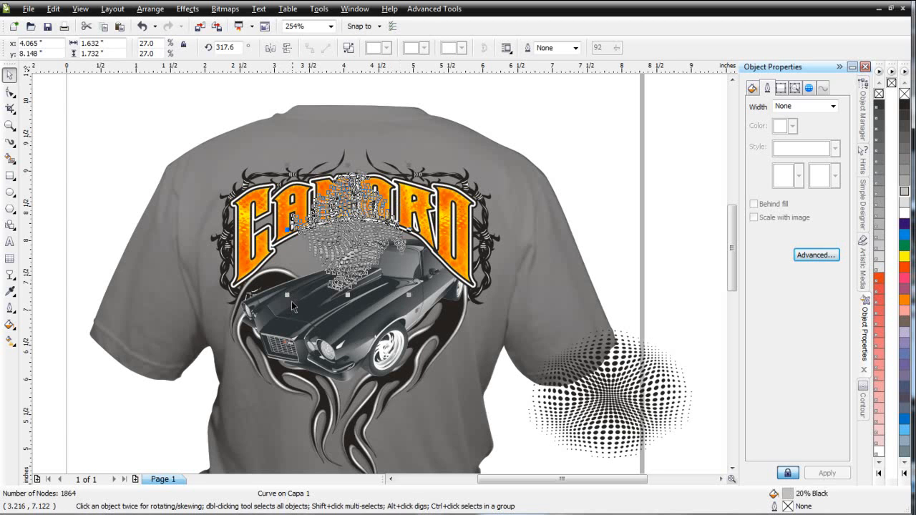
drag(290, 294, 222, 383)
drag(312, 268, 346, 260)
Reorder the grey halftone directly in front of the shirt, behind the lettering and car, and clear the selection.
right_click(347, 261)
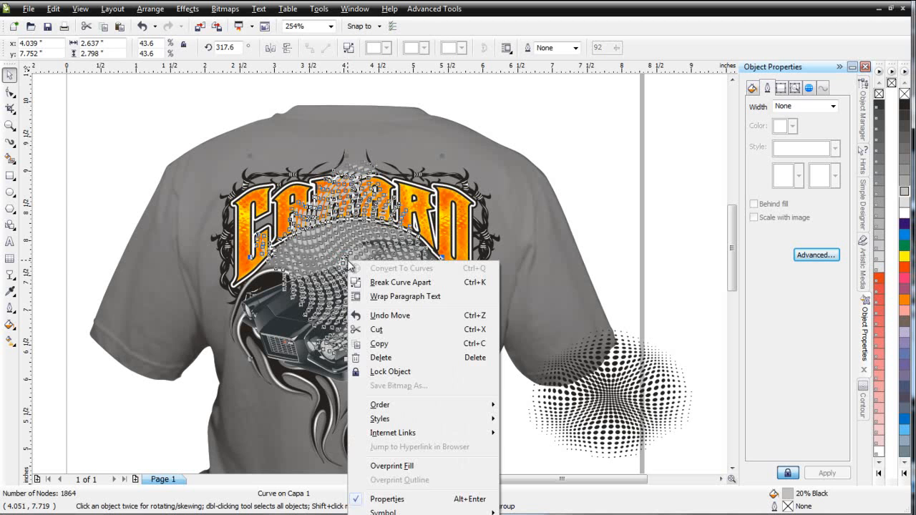
mouse_move(431, 408)
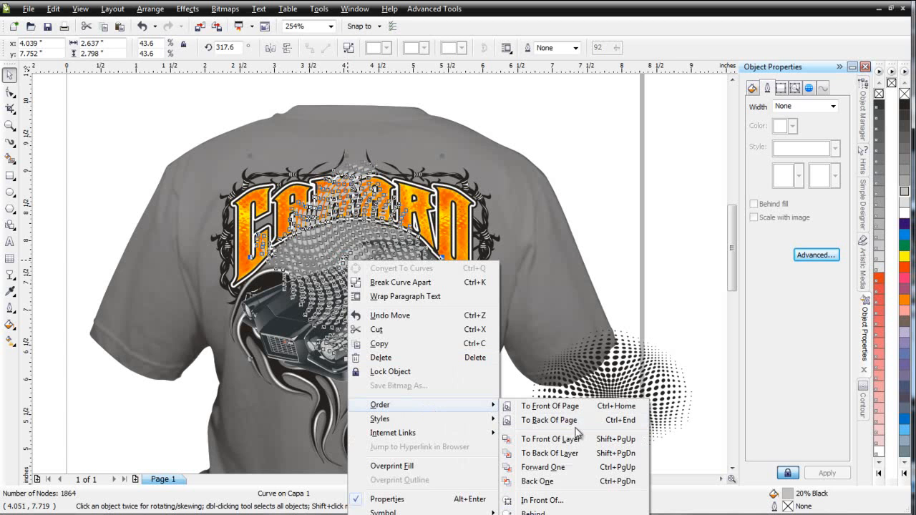
click(575, 500)
click(473, 159)
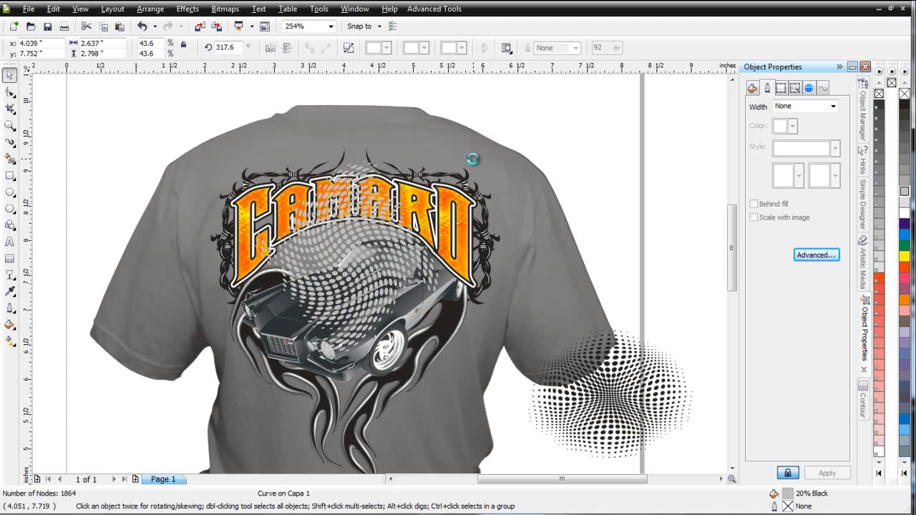
click(596, 152)
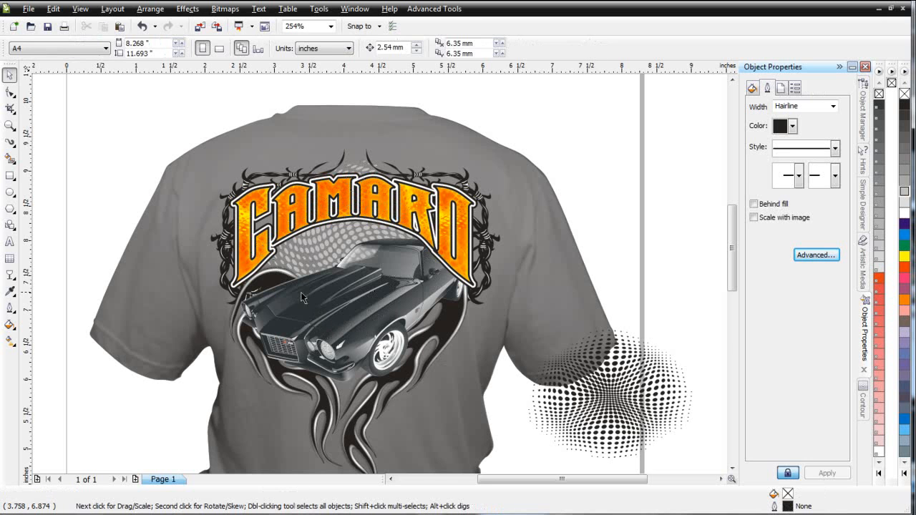
Delete the leftover halftones beside the shirt's right sleeve and below its hem.
key(F3)
drag(622, 251, 494, 379)
key(Delete)
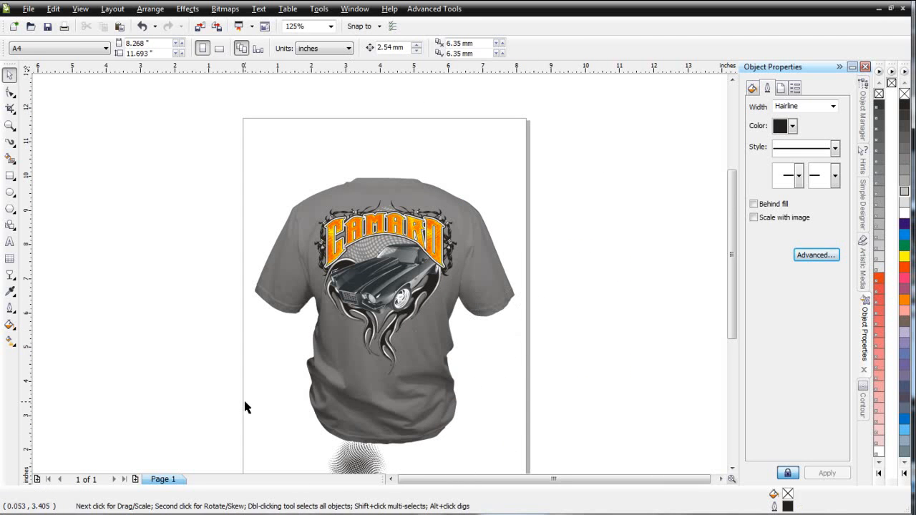
scroll(245, 407, down, 2)
click(358, 415)
key(Delete)
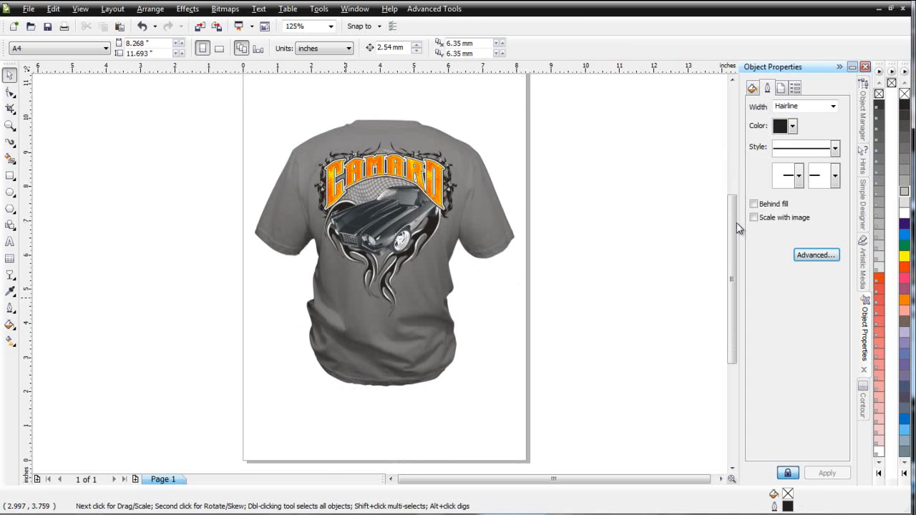
Select the complete Camaro artwork without the shirt and create a palette of its colours in Simple Seps.
scroll(732, 237, up, 1)
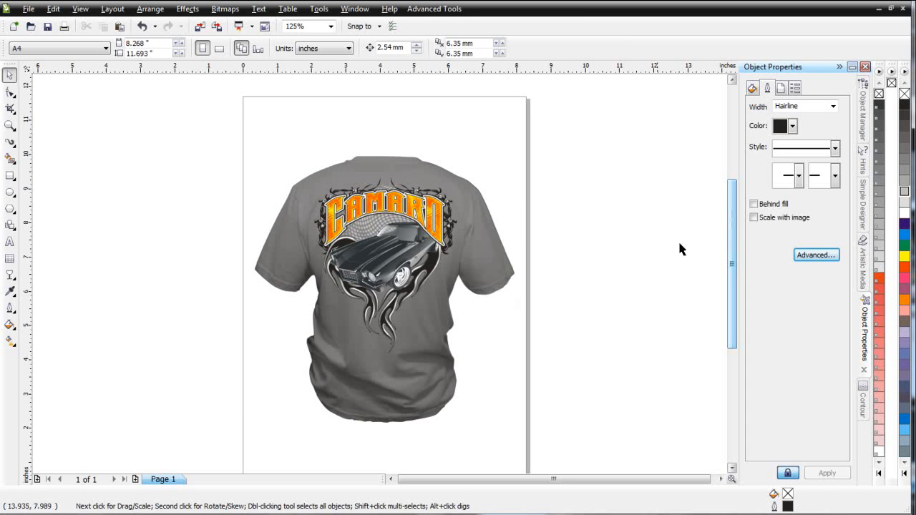
click(10, 125)
drag(272, 150, 552, 380)
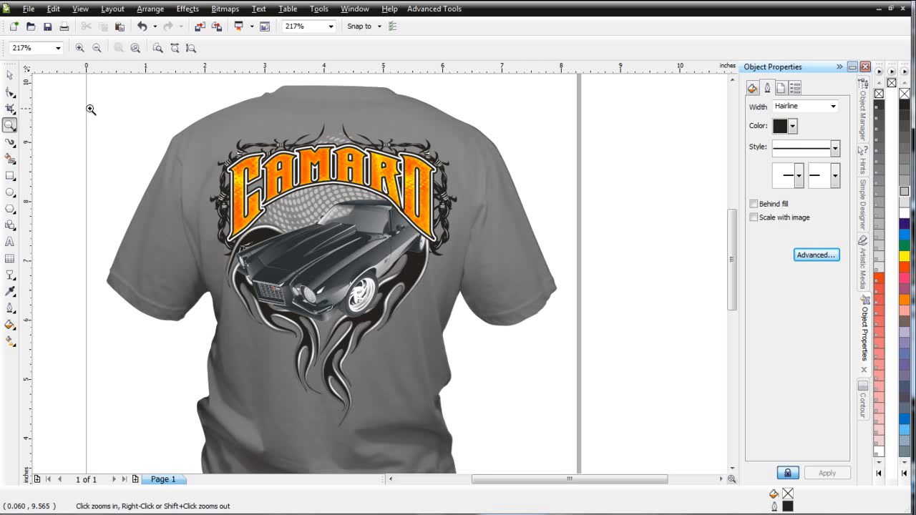
click(10, 74)
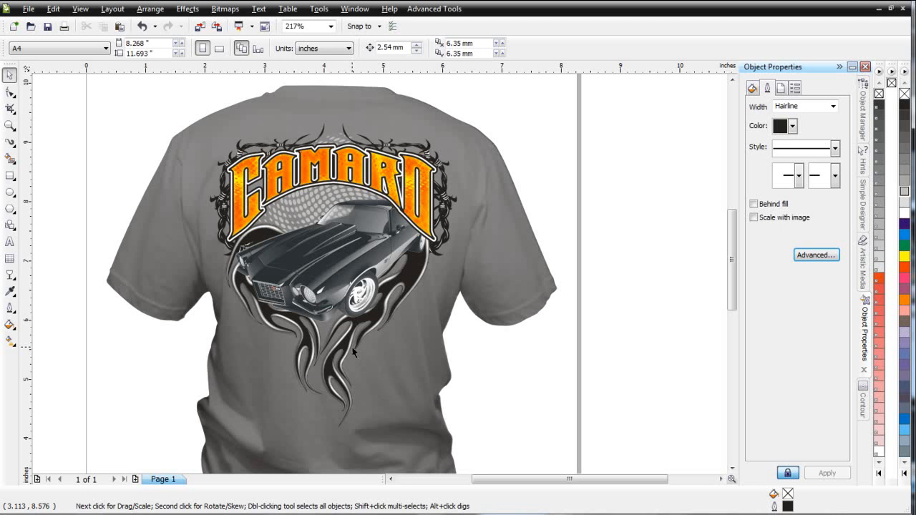
drag(139, 86, 620, 453)
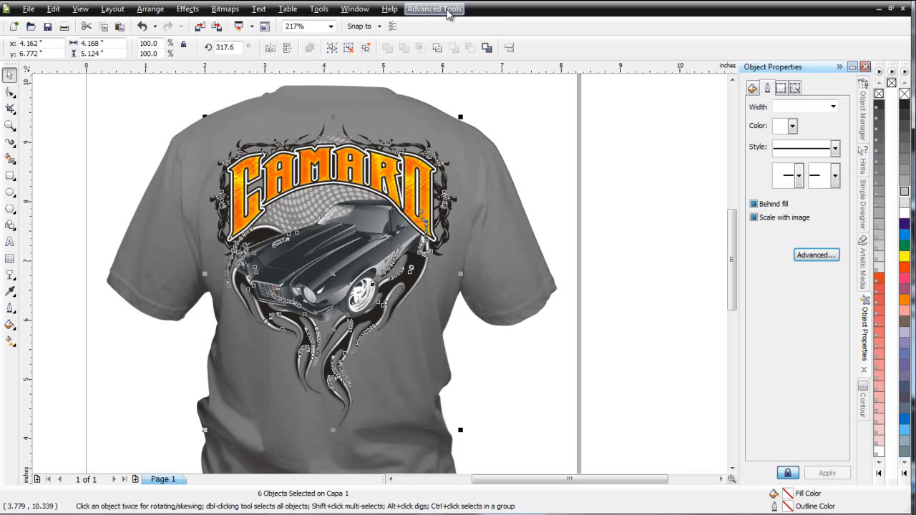
click(449, 11)
click(458, 52)
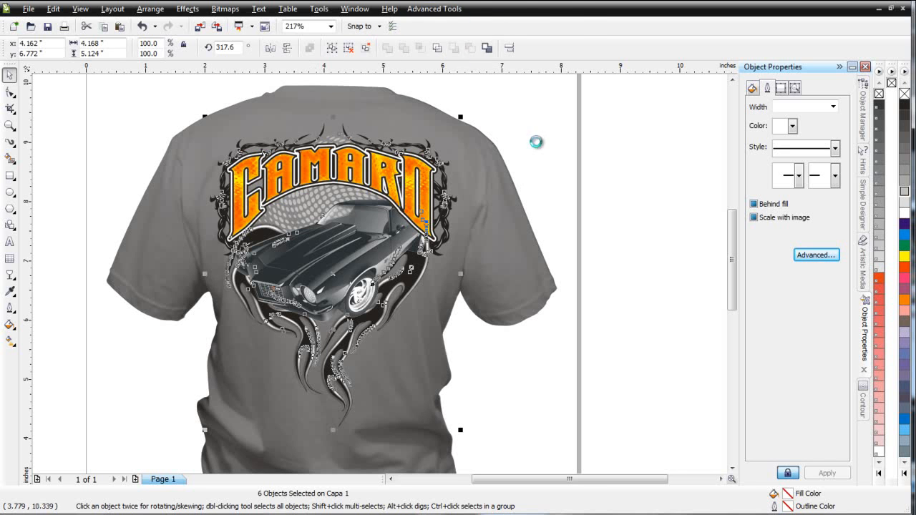
click(448, 259)
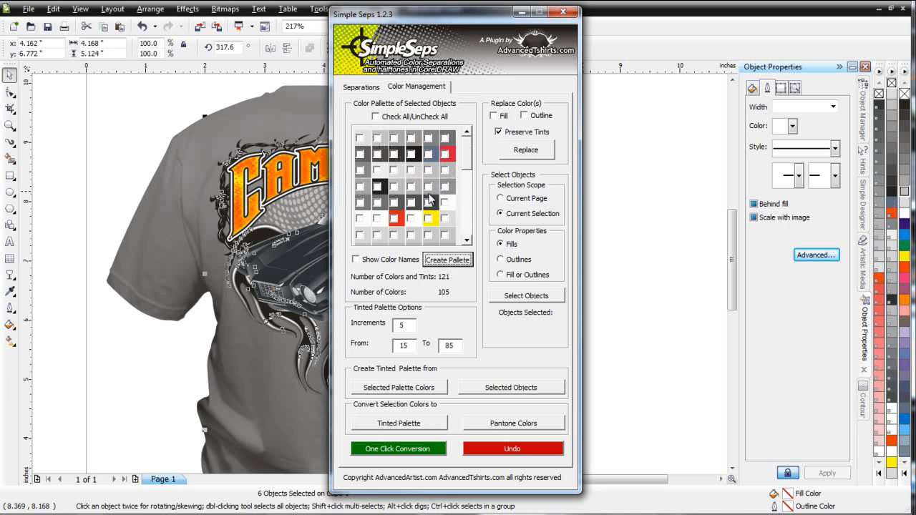
Convert the artwork to tints of the palette's black, red, white and yellow with Simple Seps' One Click Conversion.
click(378, 186)
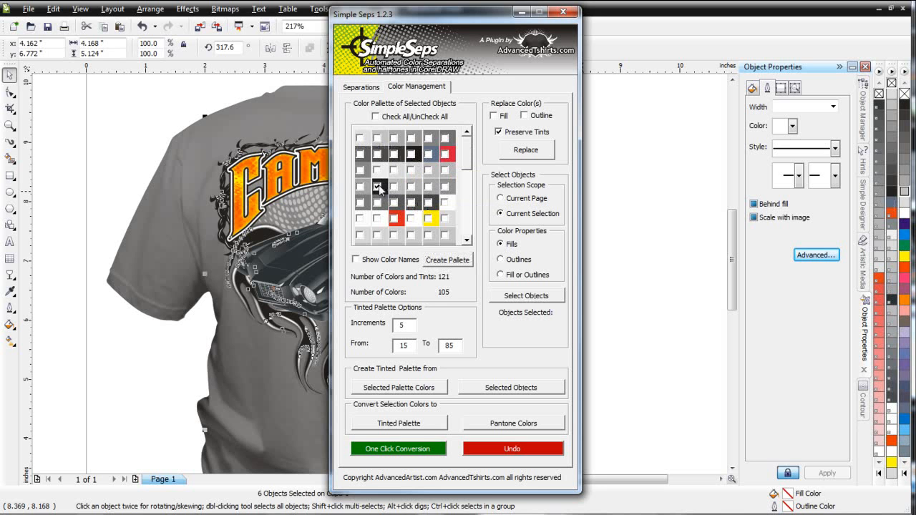
click(428, 219)
drag(480, 15, 663, 6)
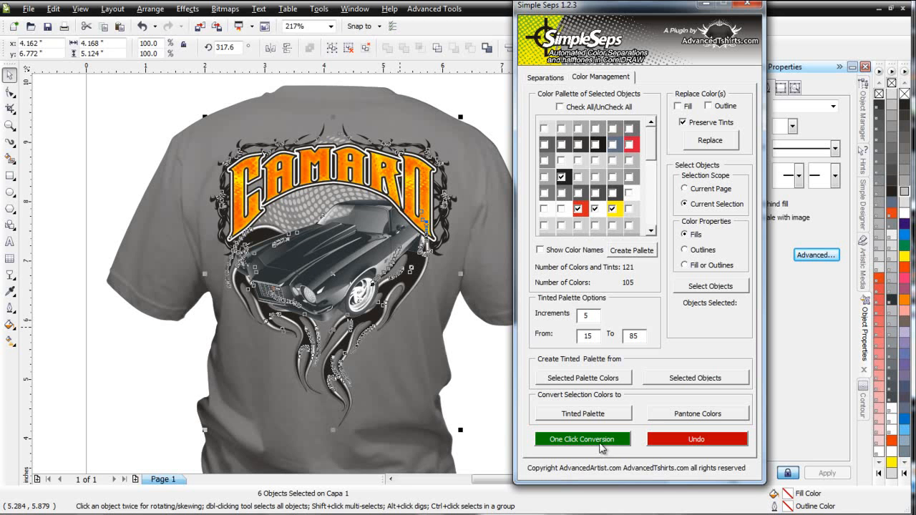
click(607, 442)
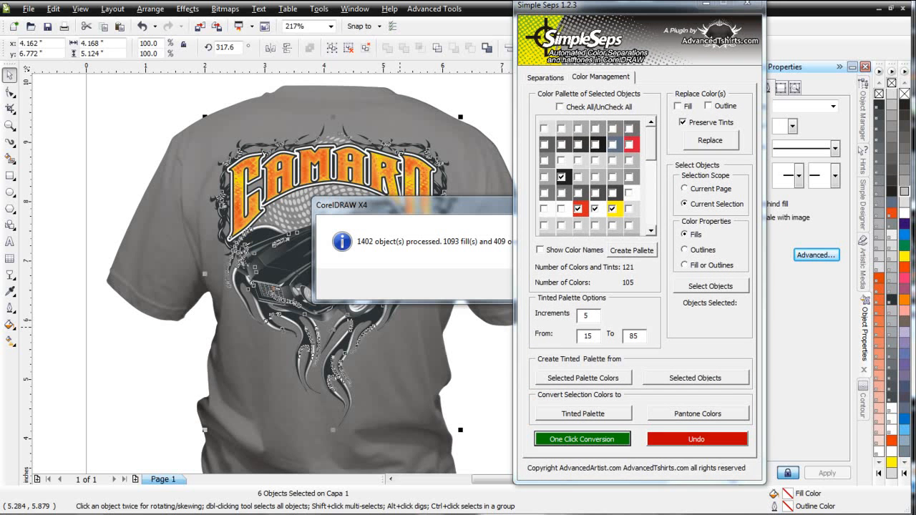
click(476, 295)
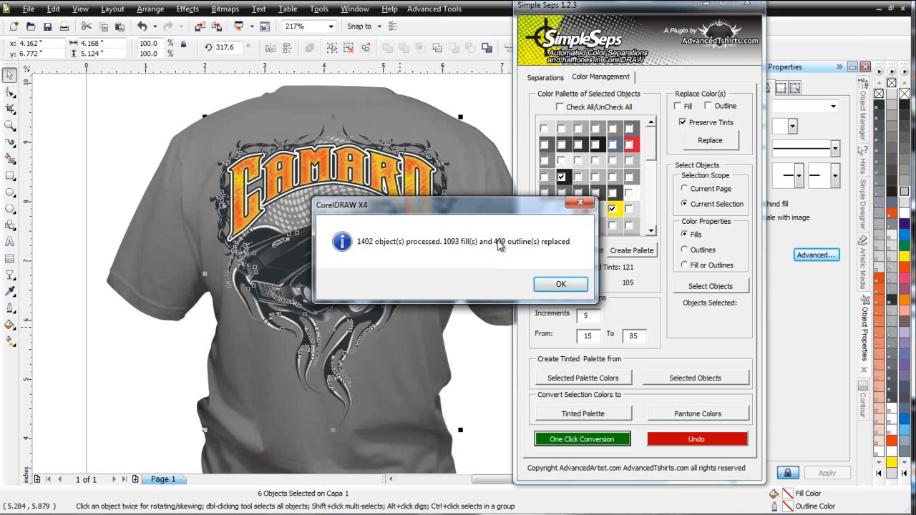
click(562, 284)
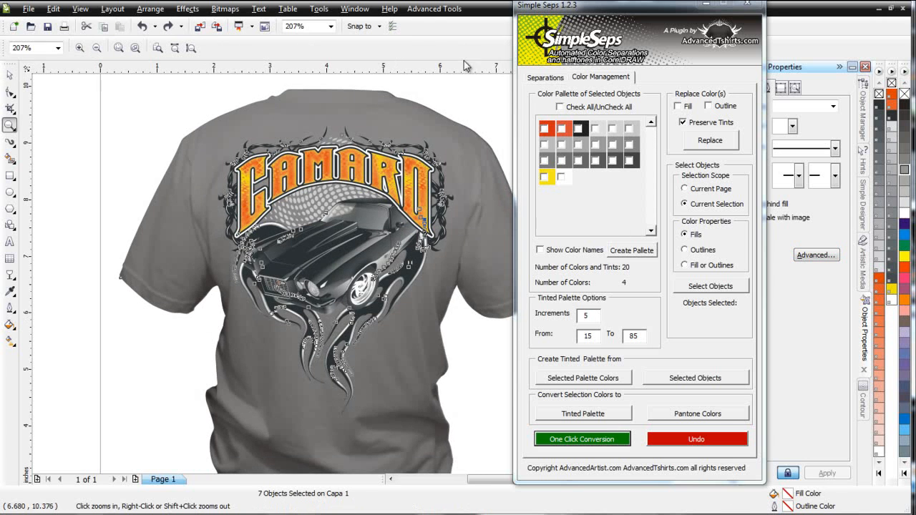
Put the Simple Seps window away and move the shirt with its artwork off the page, into the empty space beside it.
click(706, 5)
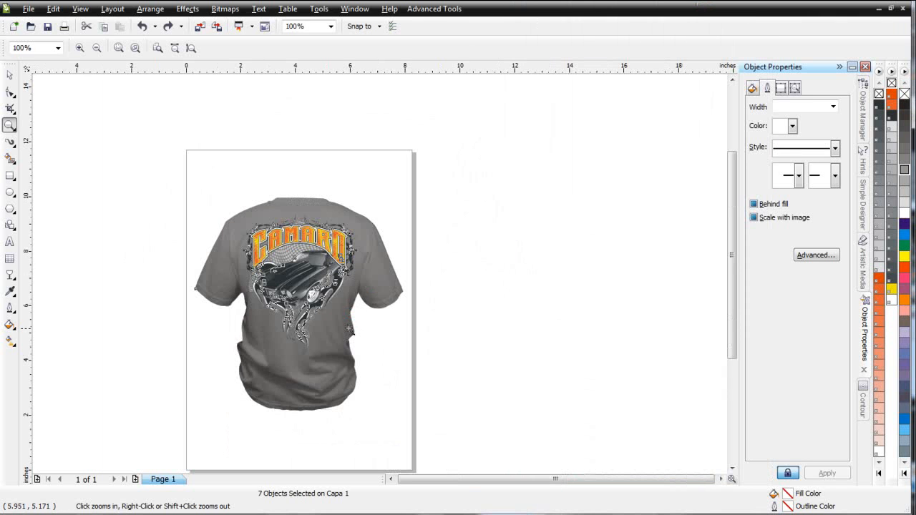
click(10, 74)
drag(159, 167, 372, 415)
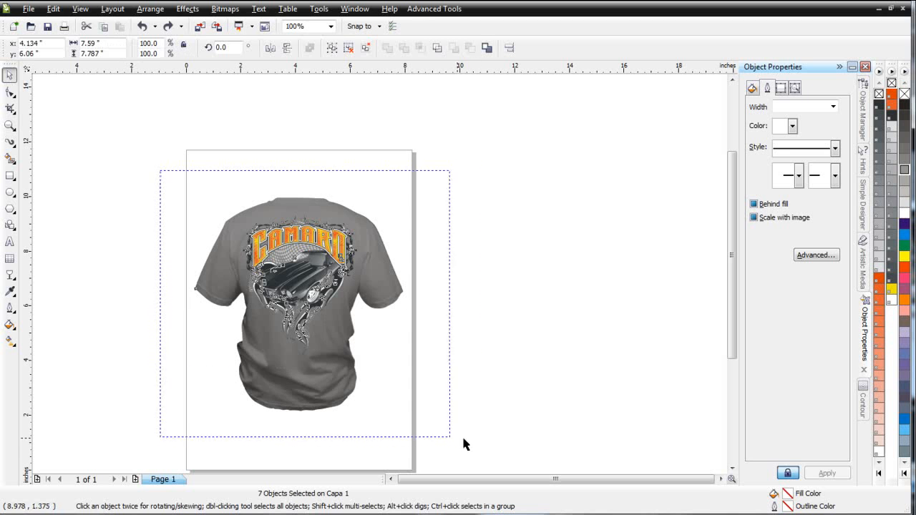
drag(300, 285, 598, 240)
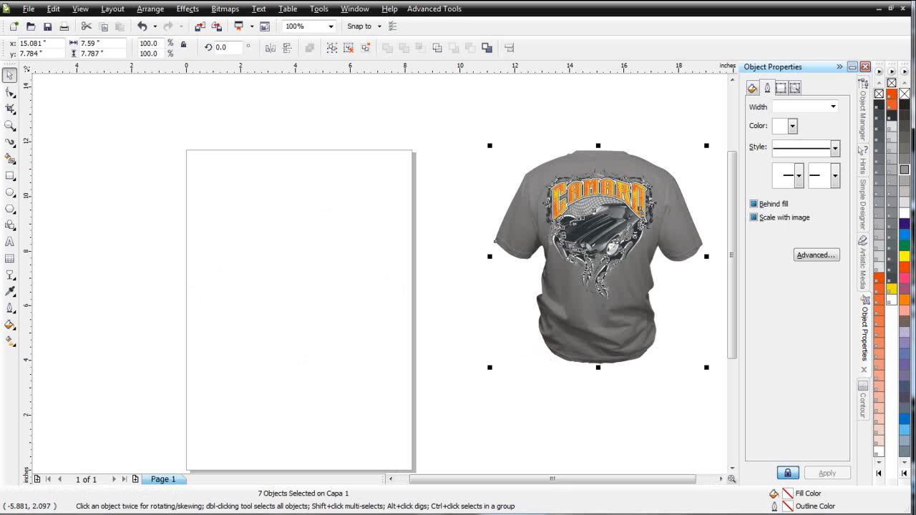
Switch to DesignBase and open the Models1 marketing artwork in a new document.
key(alt+Tab)
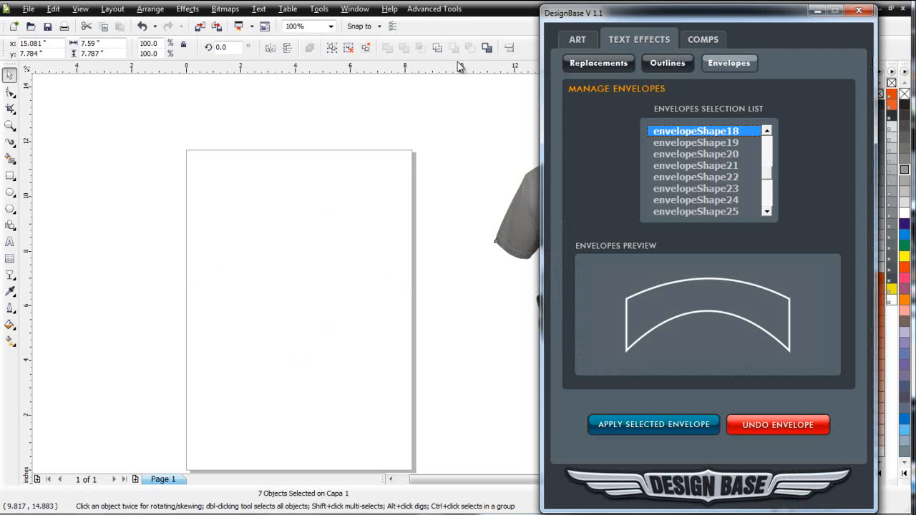
click(573, 42)
click(708, 66)
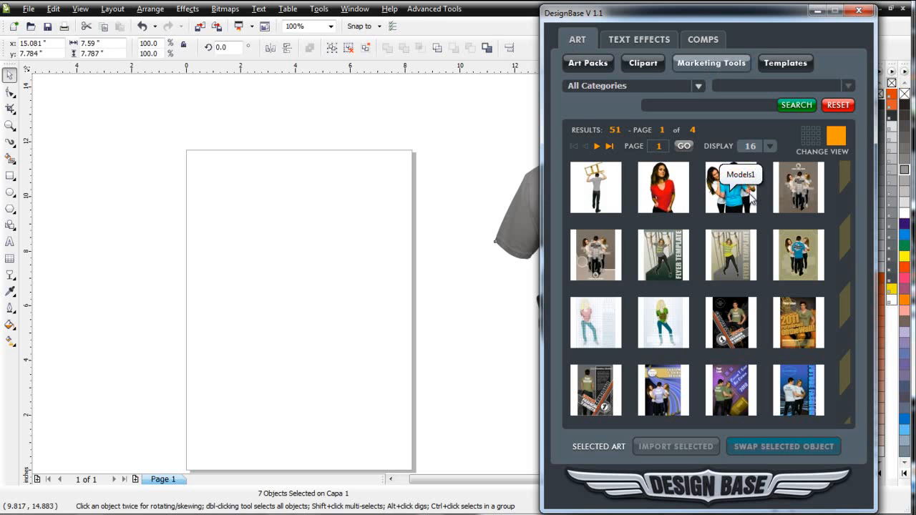
double_click(751, 198)
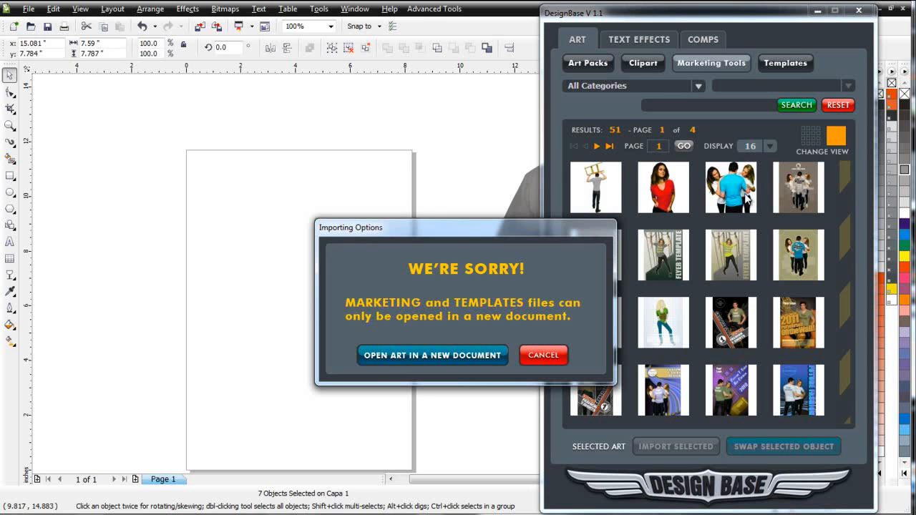
click(414, 357)
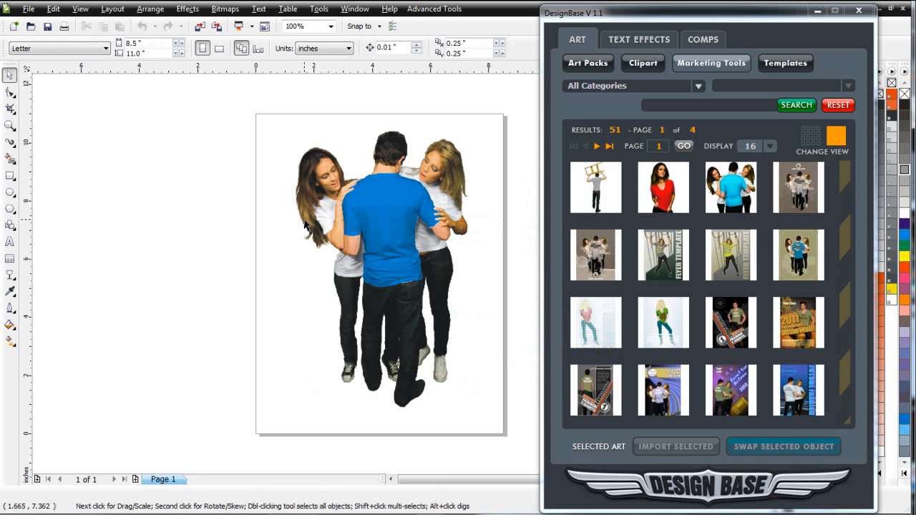
Put the DesignBase window away and copy the complete group of three models onto the empty page of the Camaro shirt document.
drag(258, 113, 510, 451)
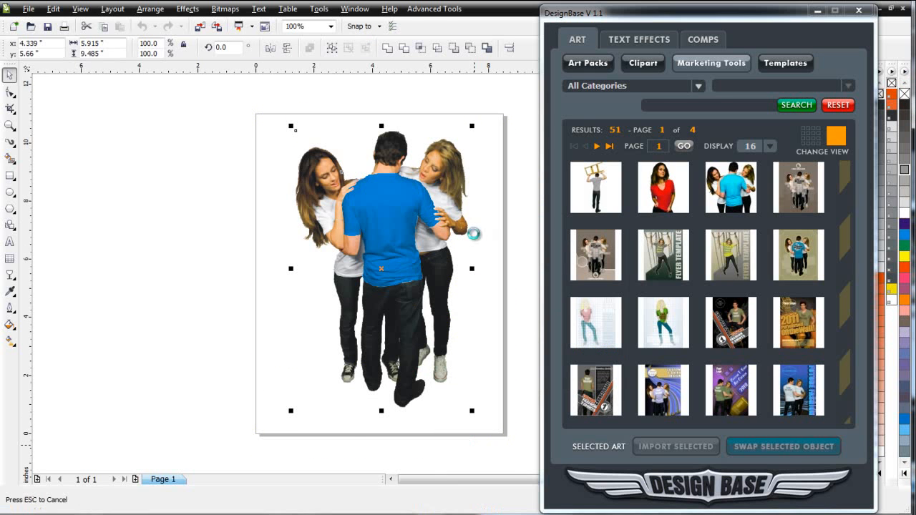
click(816, 10)
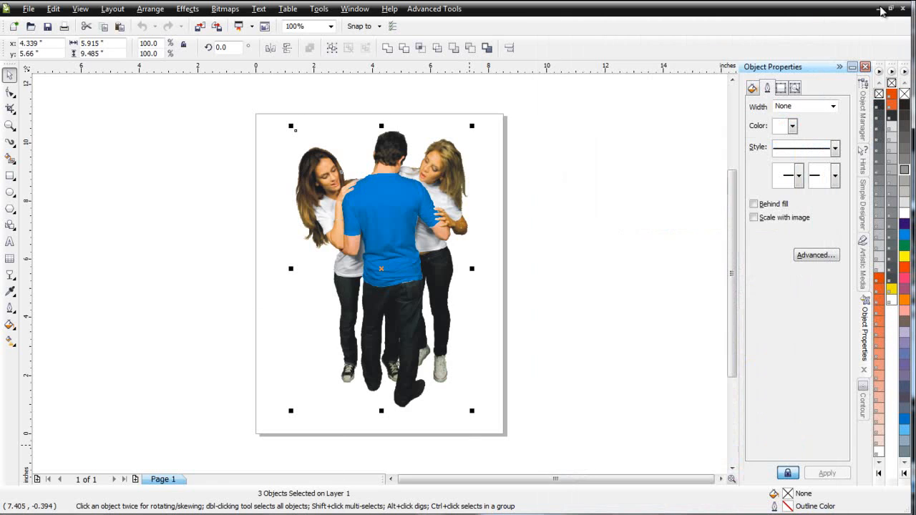
click(878, 8)
click(192, 476)
click(879, 8)
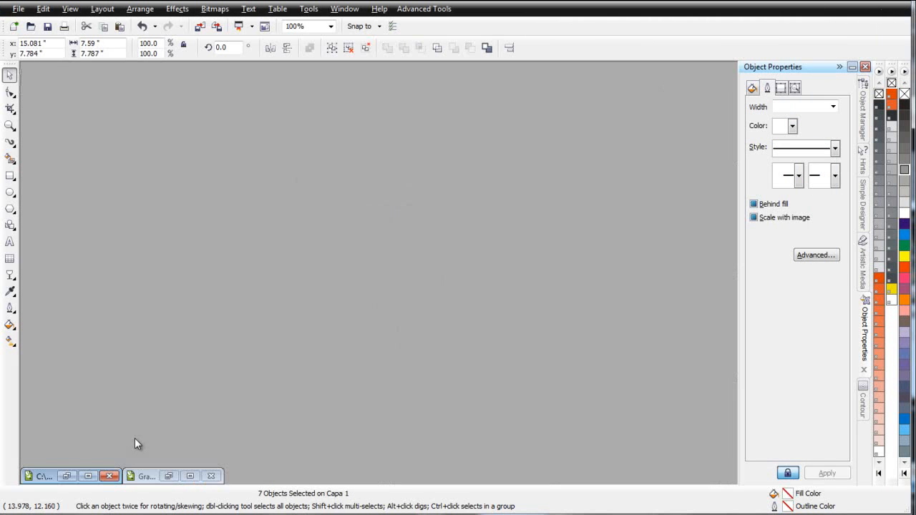
click(88, 476)
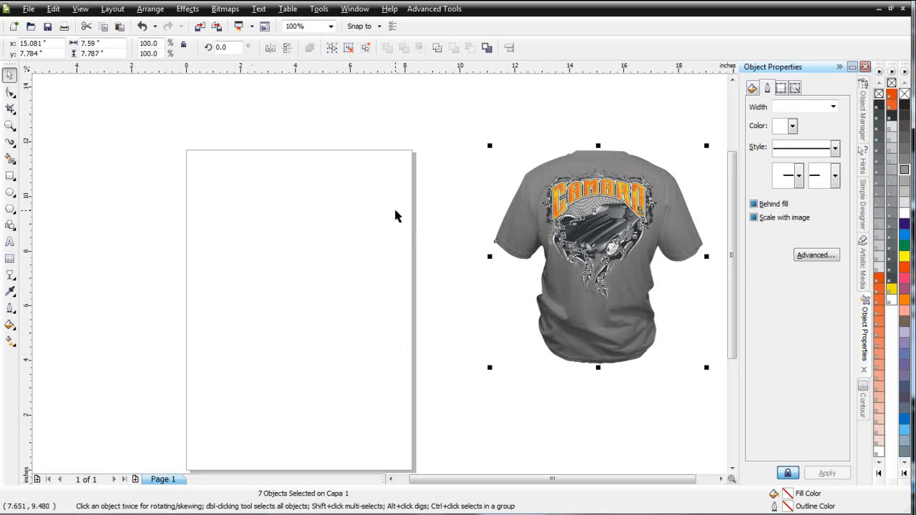
key(ctrl+v)
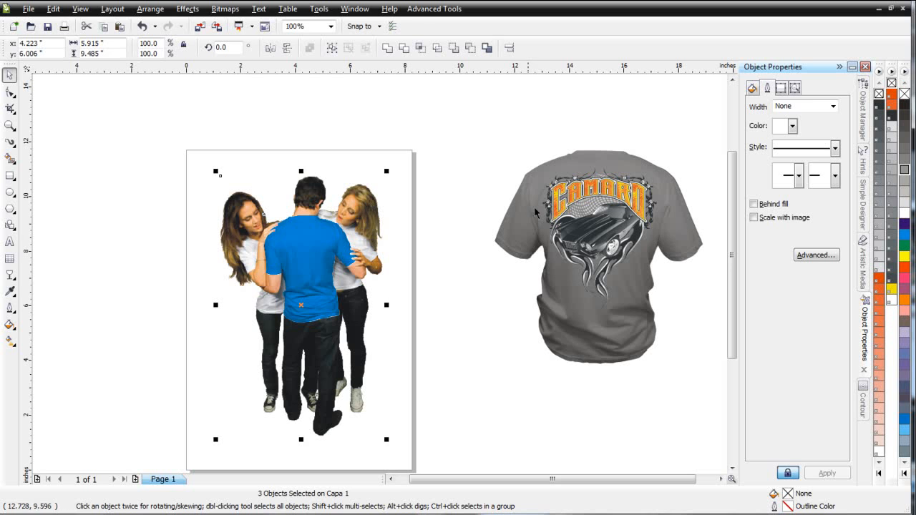
Place a copy of the Camaro artwork, without the shirt, over the man's blue shirt and group its objects.
drag(489, 122, 686, 335)
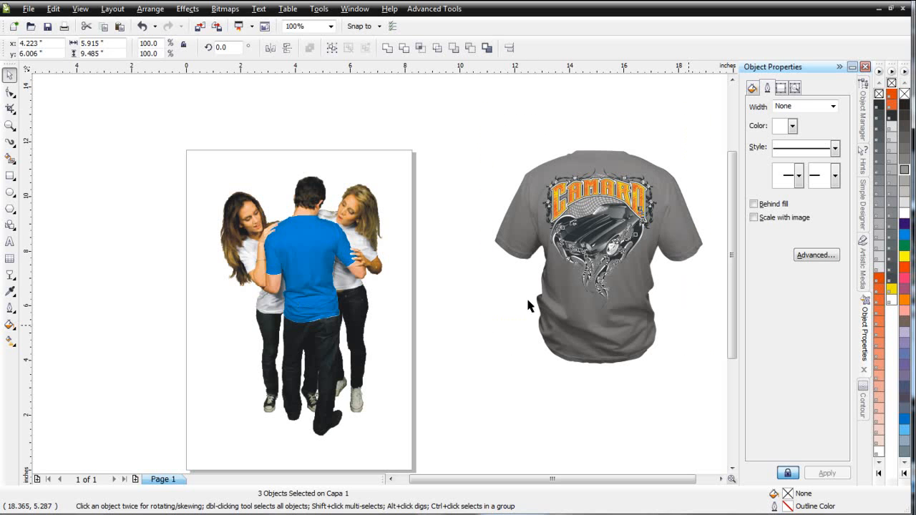
drag(597, 238, 306, 270)
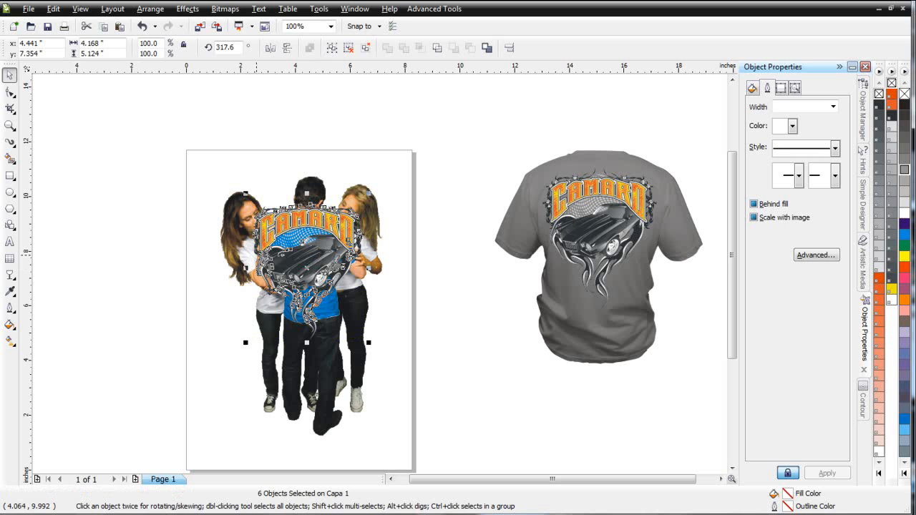
click(331, 48)
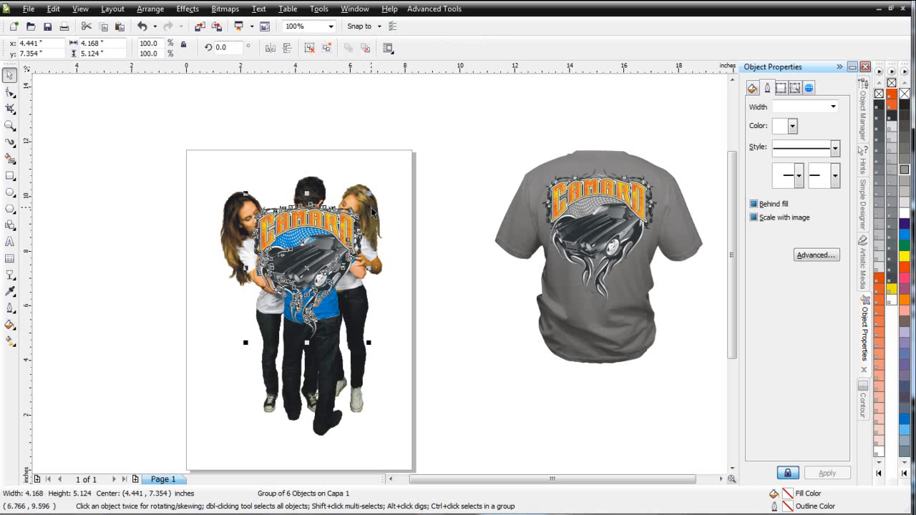
Scale the grouped Camaro artwork to about 53% and centre it on the back of the man's shirt.
drag(370, 196, 315, 266)
drag(279, 309, 301, 269)
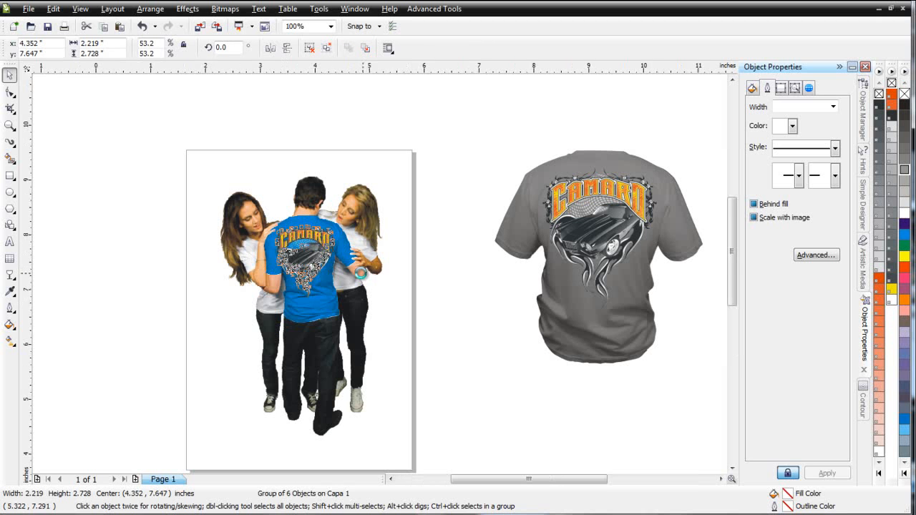
scroll(363, 273, up, 2)
drag(337, 261, 341, 262)
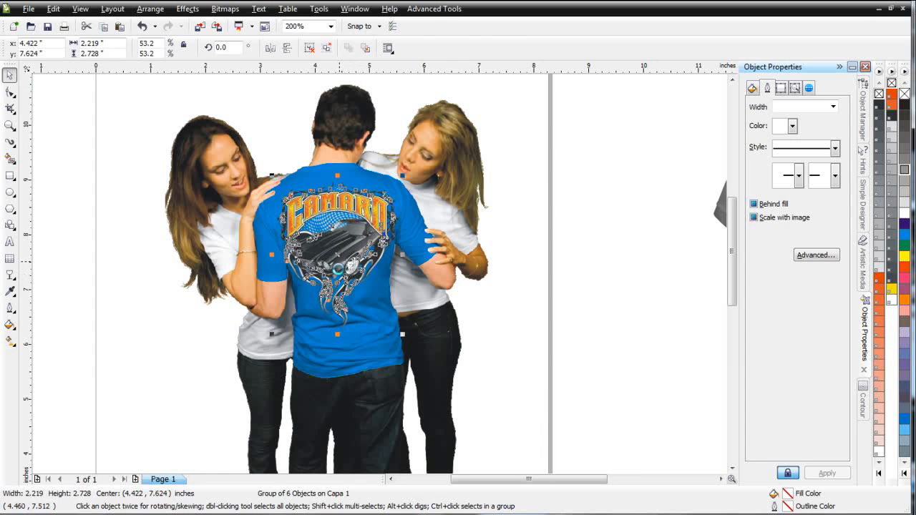
click(548, 370)
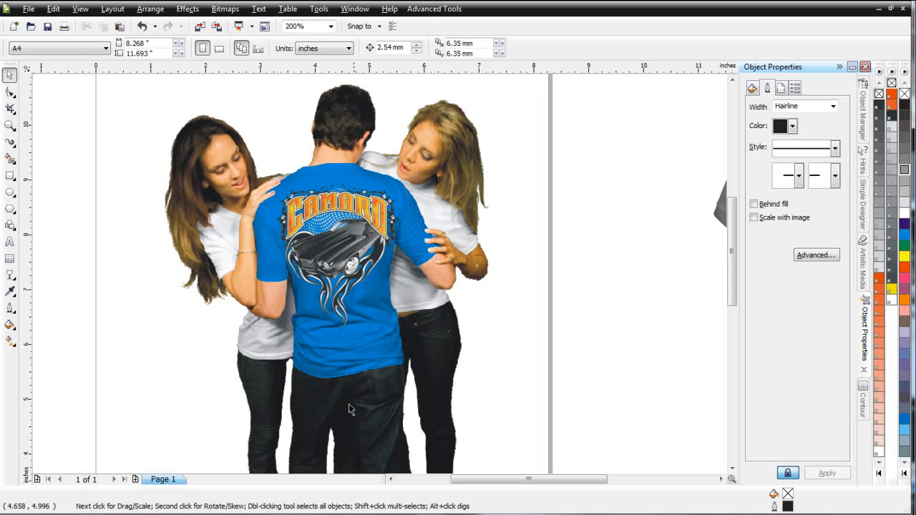
Recolour the base color bitmap beneath the shades of the man's shirt to 30% Black.
click(357, 365)
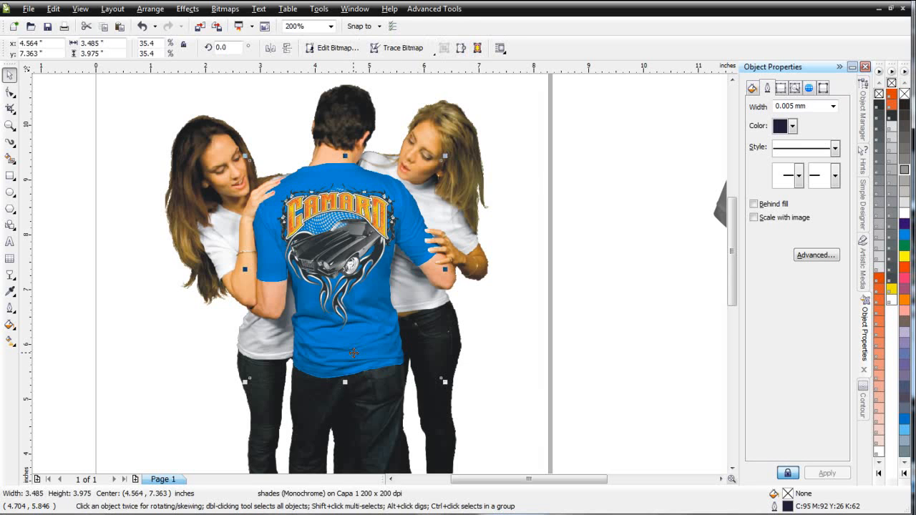
alt+click(352, 352)
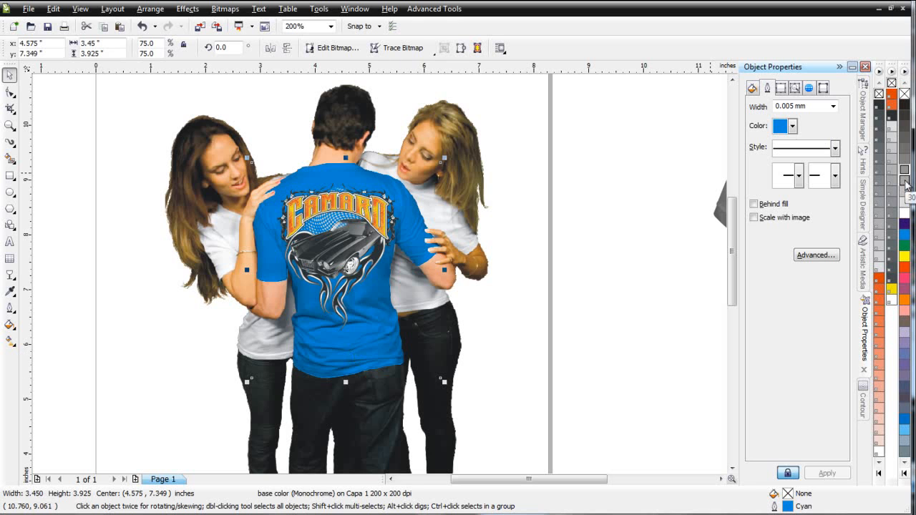
right_click(906, 183)
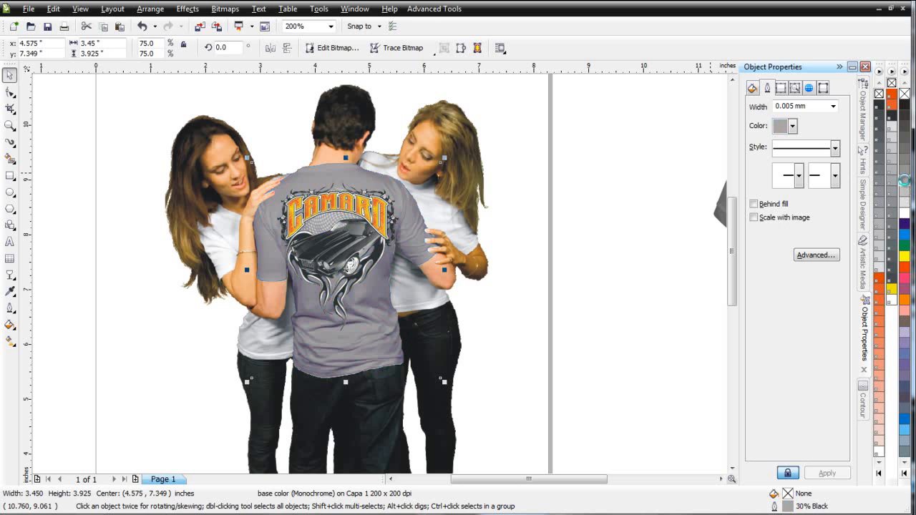
click(630, 273)
Recolour the man's shirt with Black for its shades bitmap and 60% Black for its base color bitmap.
click(324, 348)
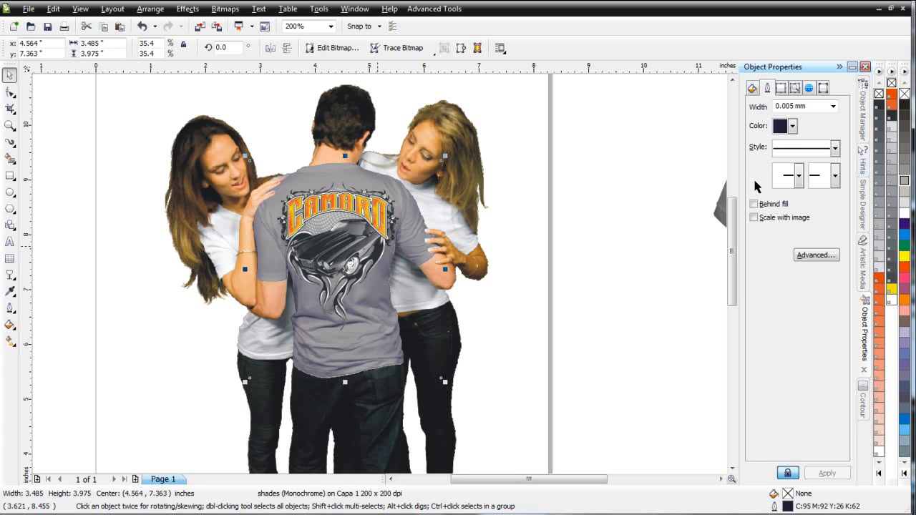
right_click(905, 105)
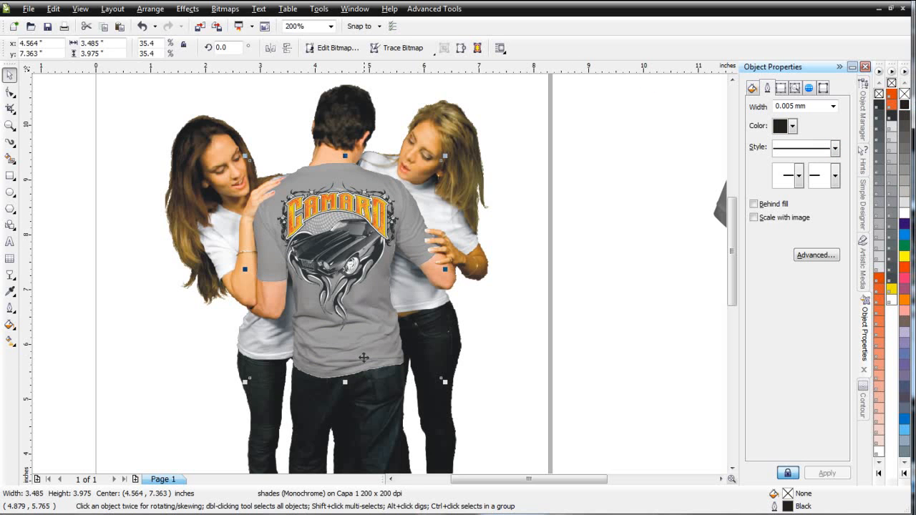
click(365, 359)
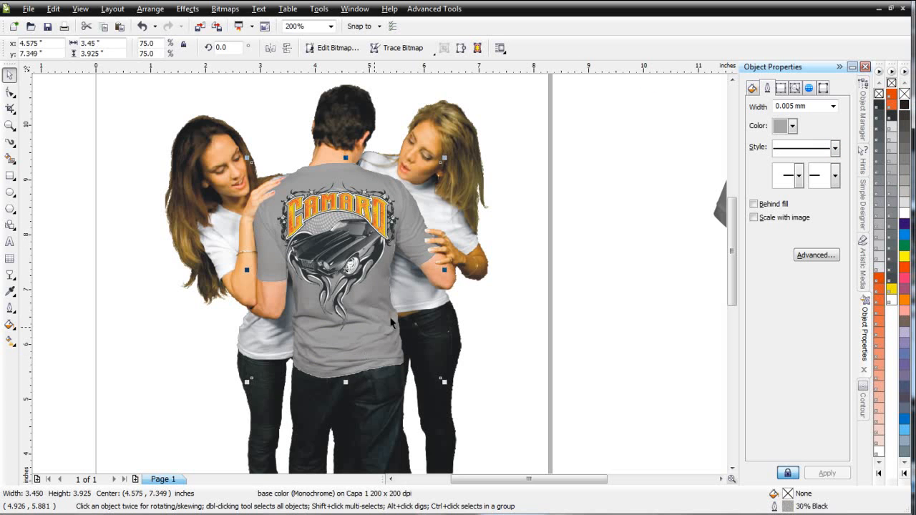
right_click(905, 150)
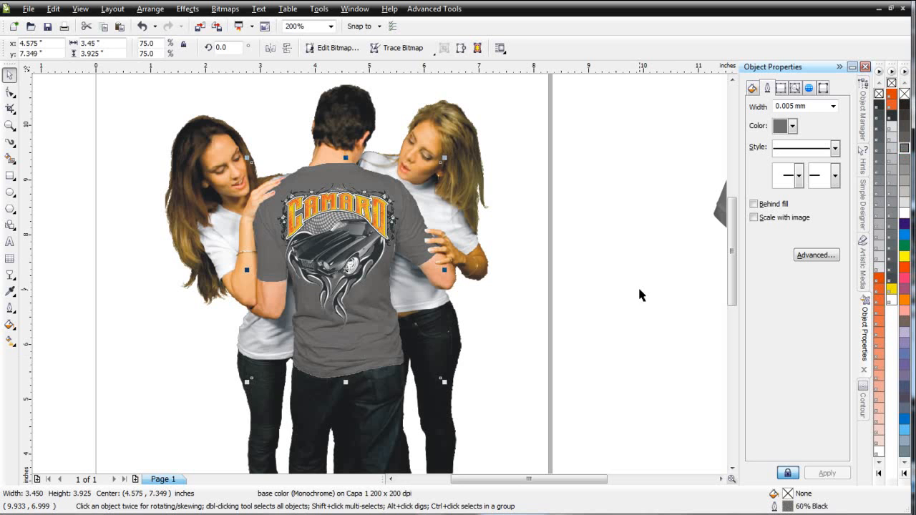
click(640, 293)
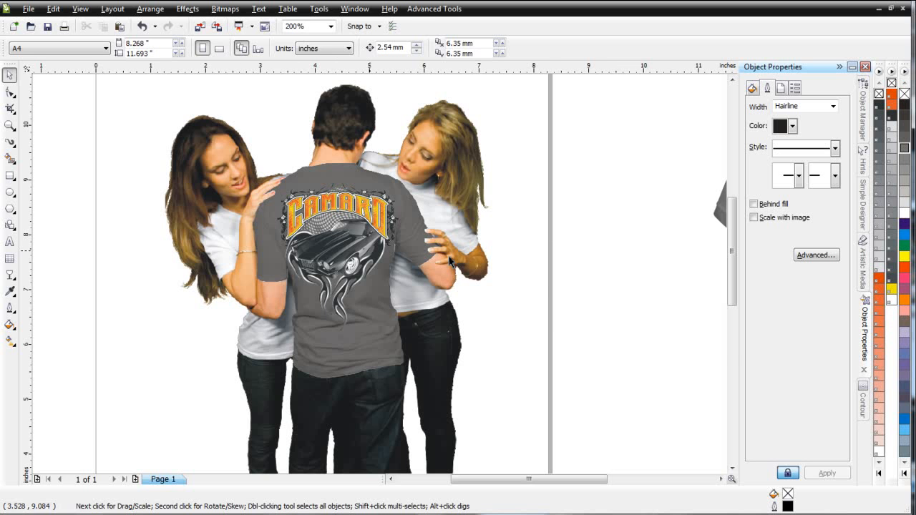
Group the models with the Camaro artwork and shift the group slightly down and to the left on the page.
scroll(540, 276, down, 1)
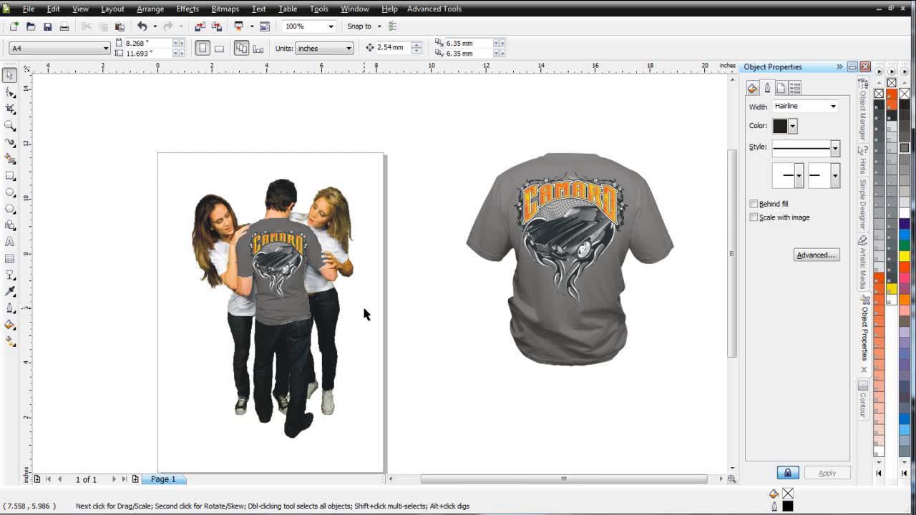
drag(146, 164, 464, 470)
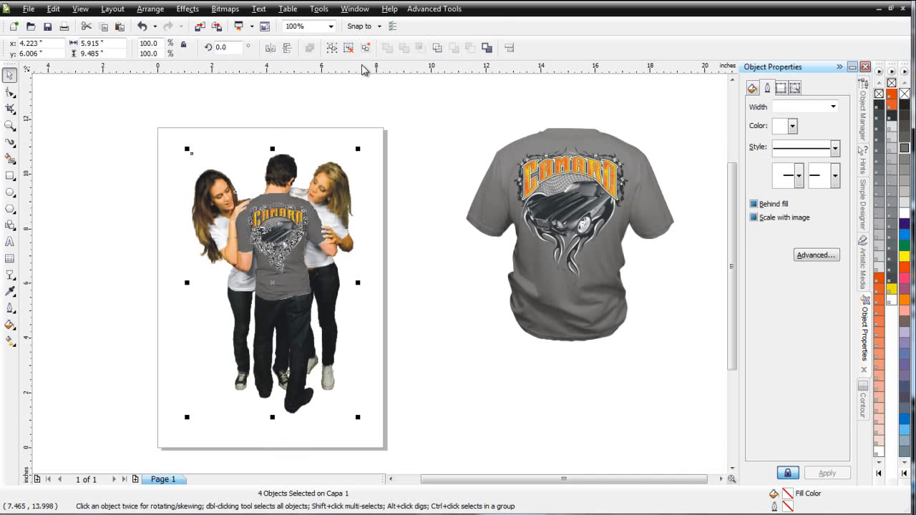
click(331, 50)
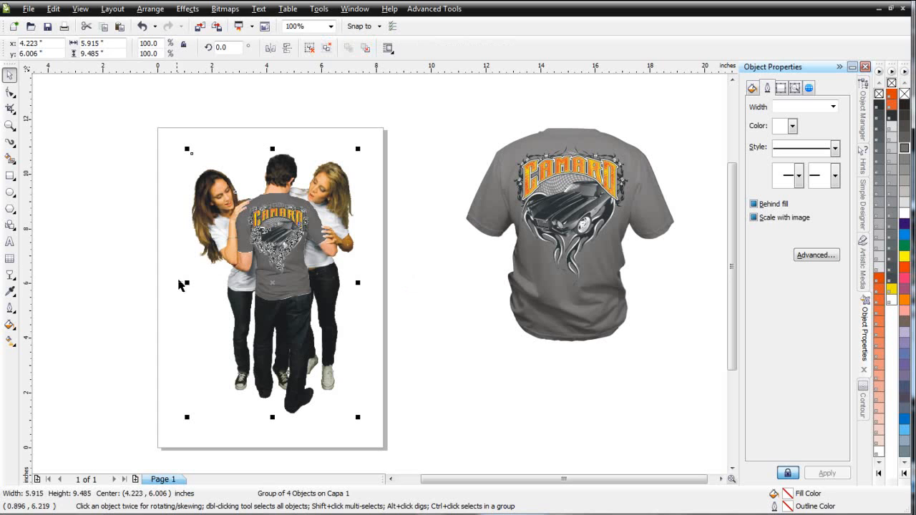
drag(274, 251, 270, 255)
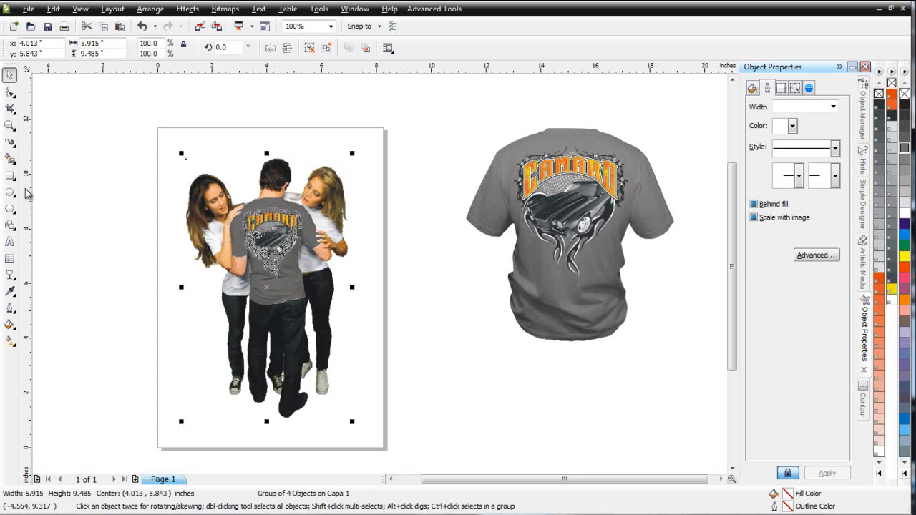
Cover the models below the chest with a white rectangle without outline, about 7.17 by 6.01 inches.
click(10, 175)
drag(172, 274, 367, 438)
drag(368, 438, 369, 438)
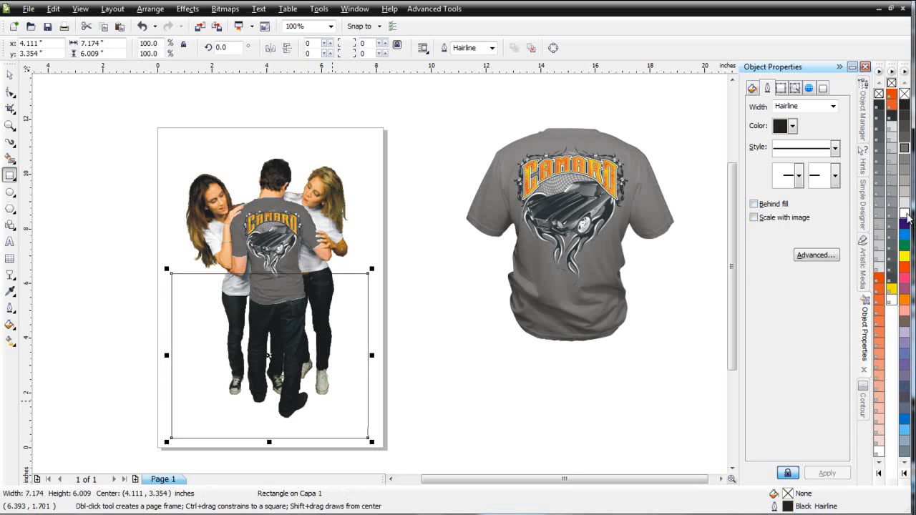
click(906, 214)
right_click(904, 93)
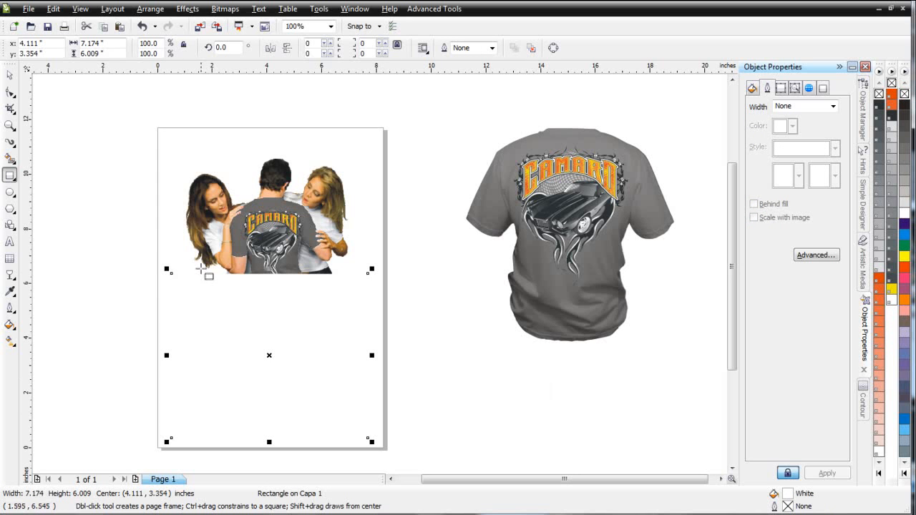
Draw a black bar without outline, about 5.7 by 0.19 inches, along the cut-off lower edge of the models.
drag(194, 272, 350, 276)
click(905, 103)
click(905, 104)
right_click(904, 93)
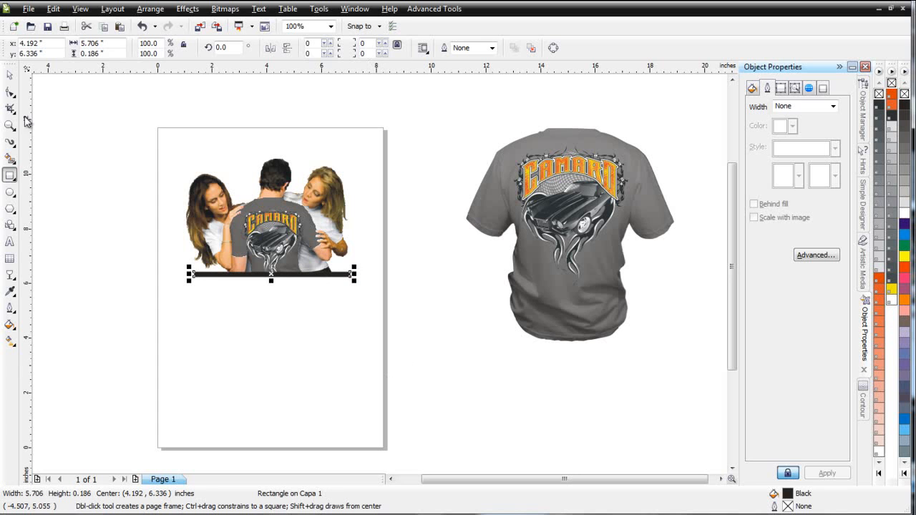
click(10, 74)
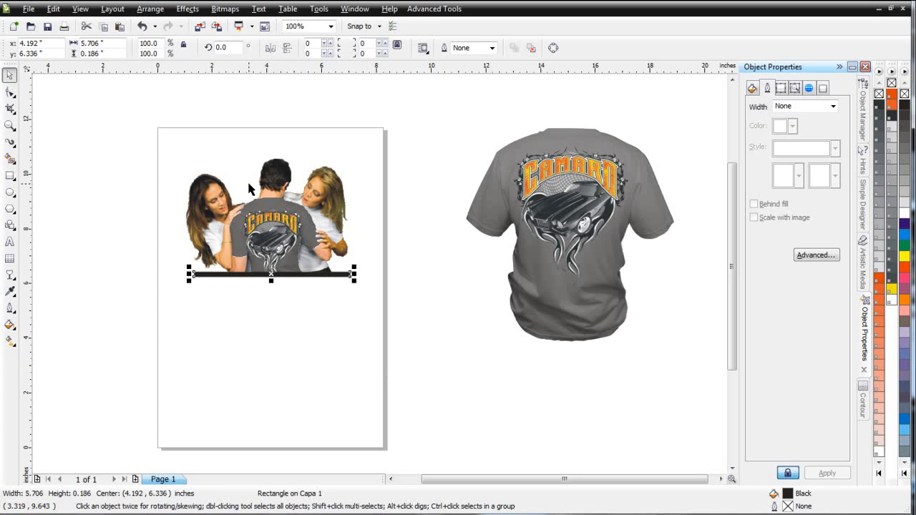
Add the text "THE CAMARO SHOW" above the models and set it in the Crown Title font.
click(10, 242)
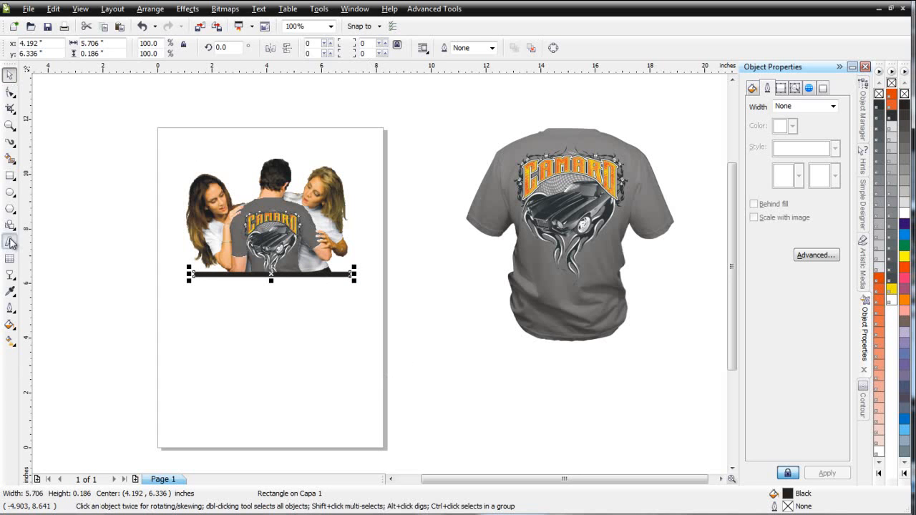
click(193, 144)
text(THE CAMARO SHOW)
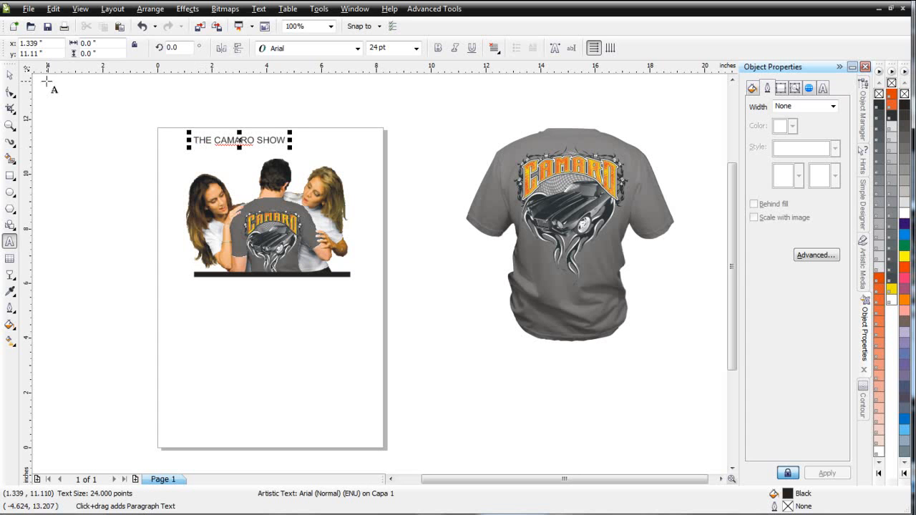
click(8, 75)
click(357, 48)
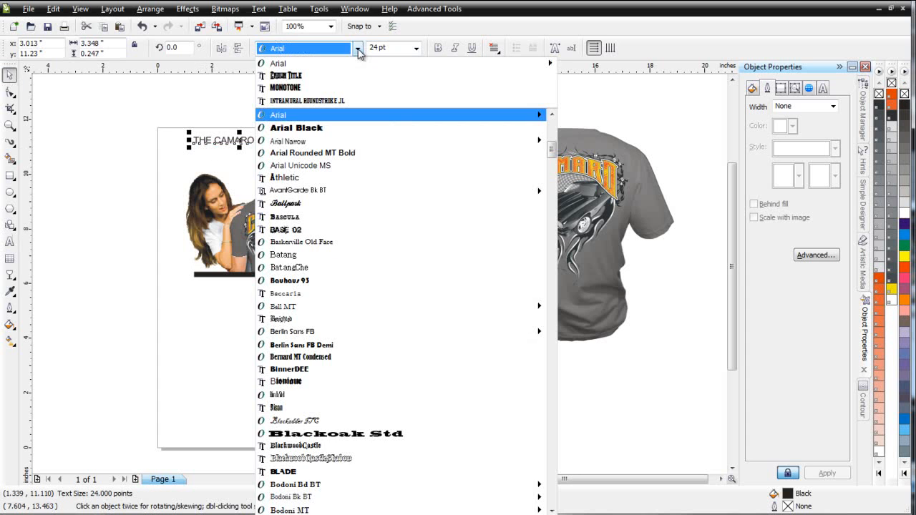
click(353, 76)
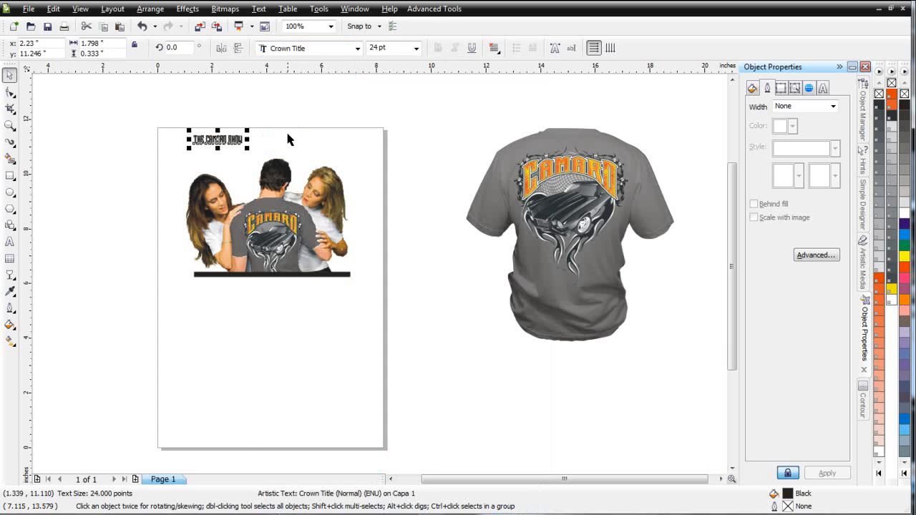
Enlarge the title to about 6.79 by 1.26 inches and position it centred just above the models.
drag(260, 150, 359, 175)
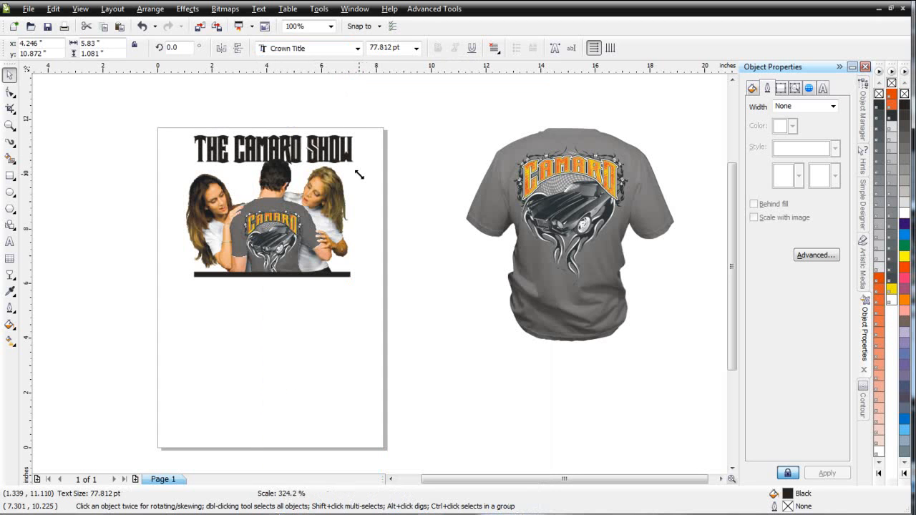
drag(296, 148, 292, 156)
drag(353, 136, 328, 152)
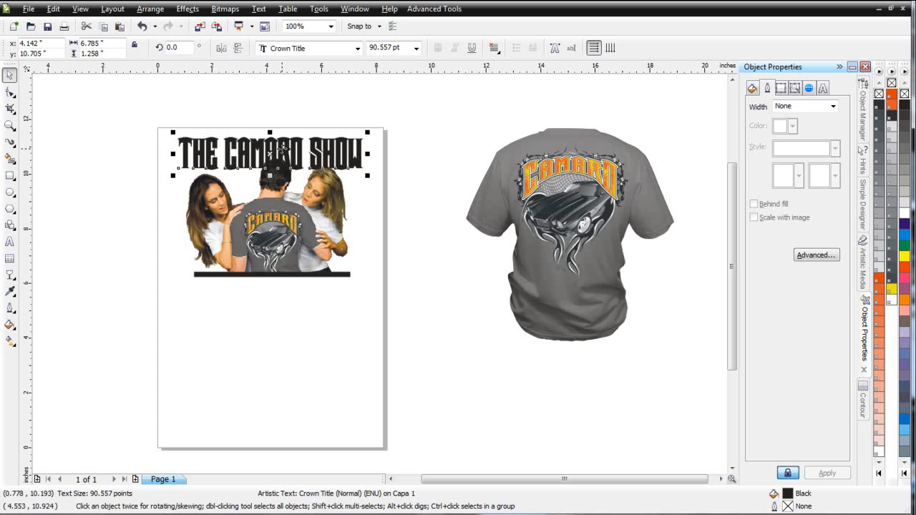
Give the title a white fill and a 3.0 mm black outline placed behind the fill.
click(905, 213)
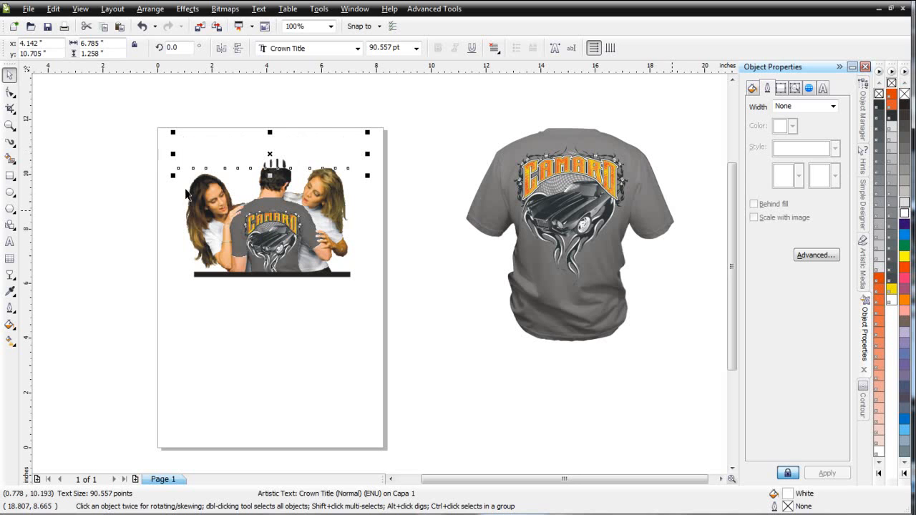
click(834, 107)
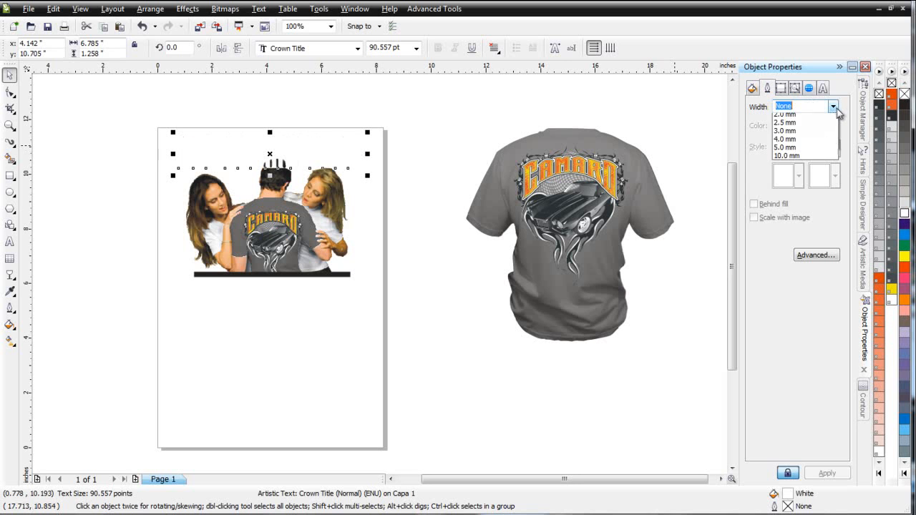
click(801, 209)
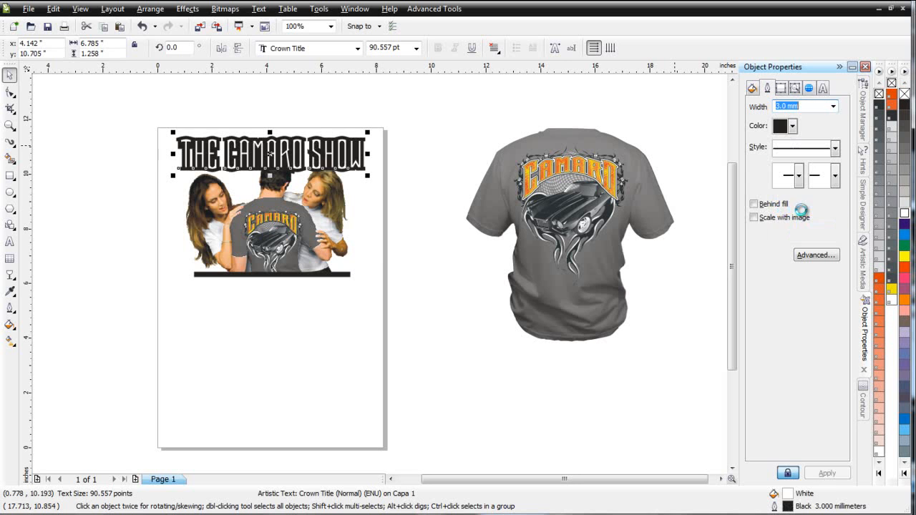
click(755, 204)
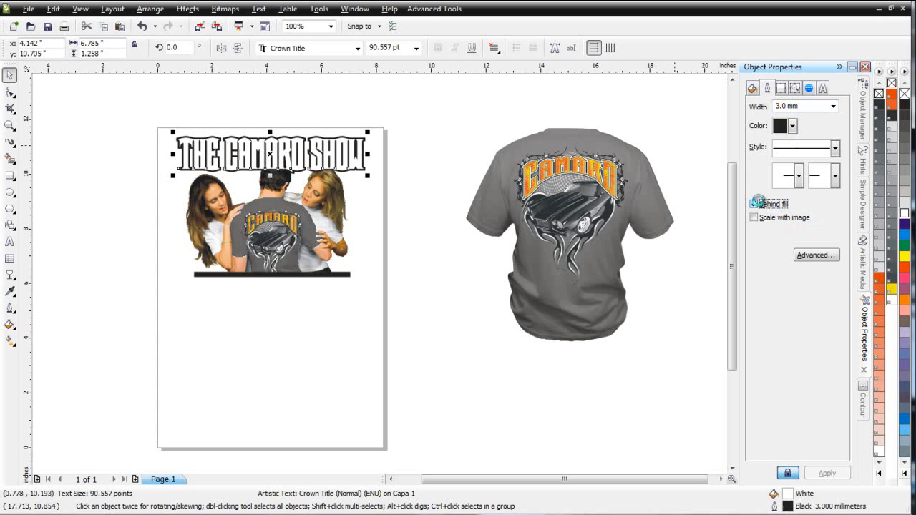
Send the title behind the models so the middle model's head overlaps the lettering.
right_click(239, 158)
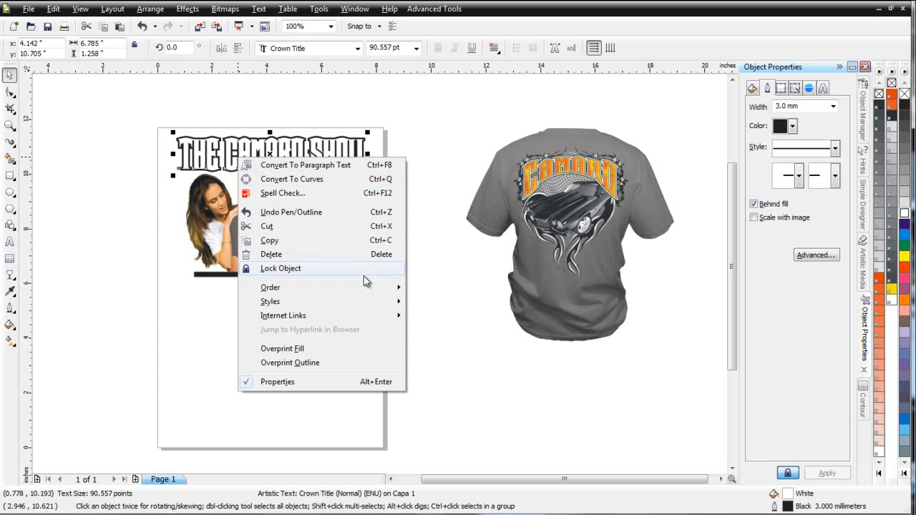
mouse_move(367, 289)
click(441, 302)
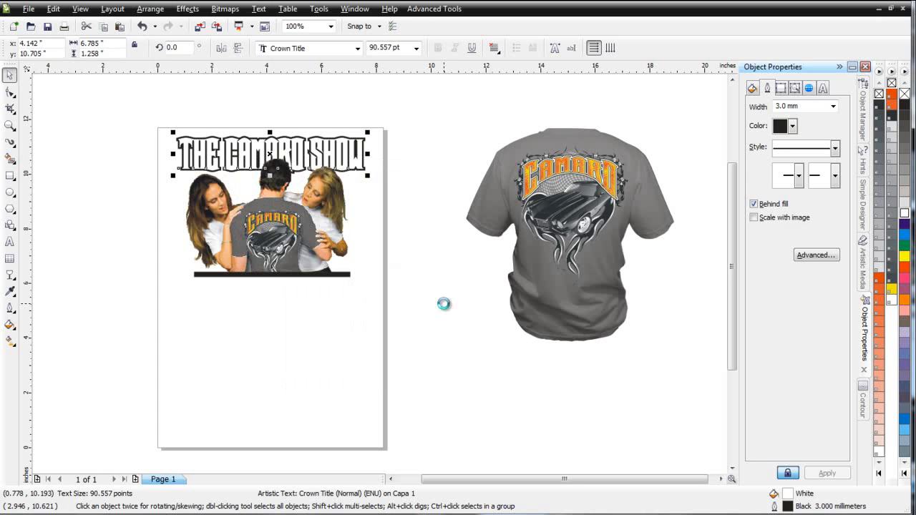
click(437, 304)
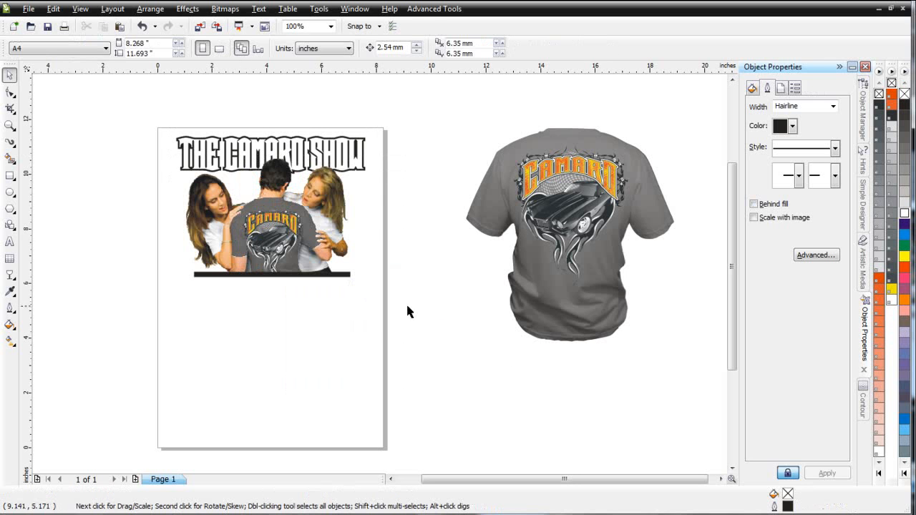
Set the title's outline to rounded corners and rounded line caps, and make it scale with the image.
click(207, 152)
click(816, 254)
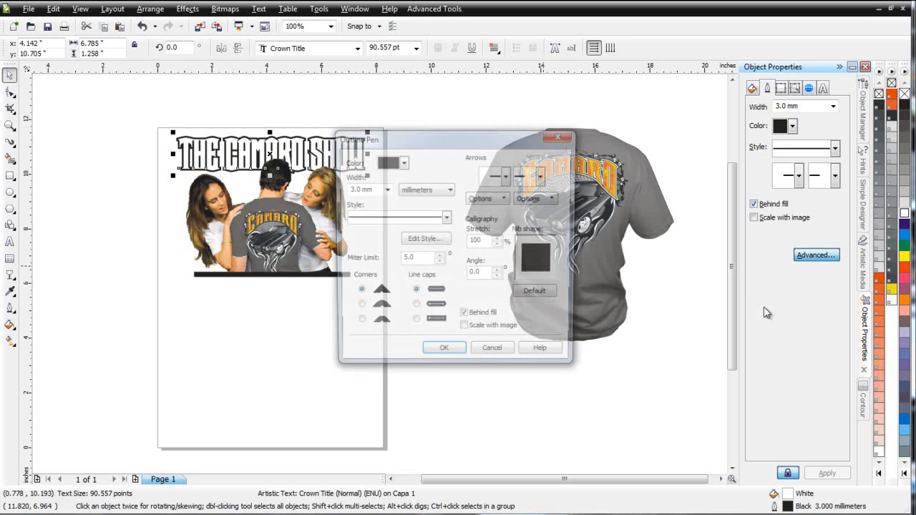
click(358, 308)
click(414, 308)
click(443, 355)
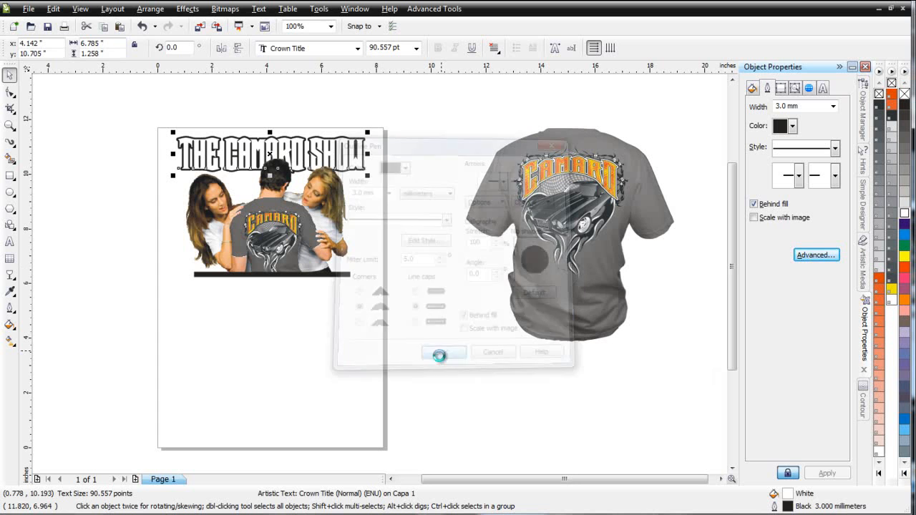
click(754, 217)
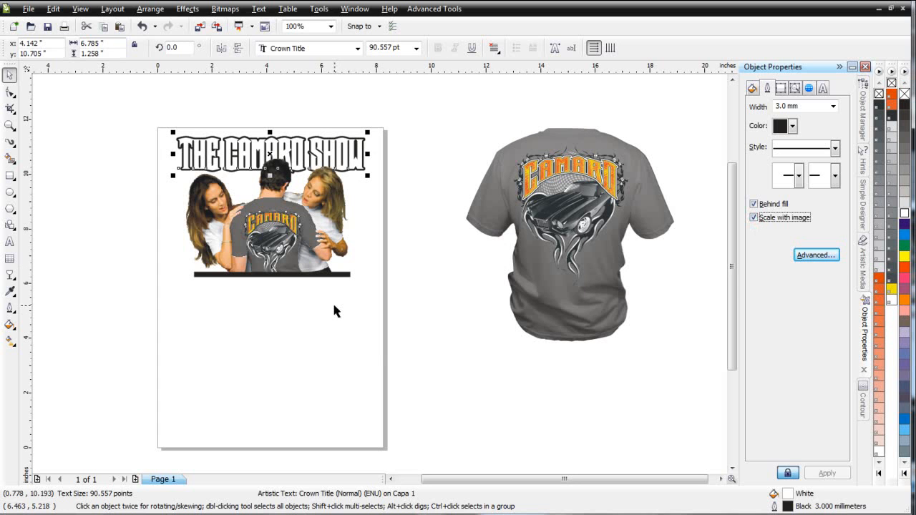
Add the text "THE OFFICIAL EVENT T-SHIRT" beneath the black bar and enlarge it to about 31 pt.
click(10, 243)
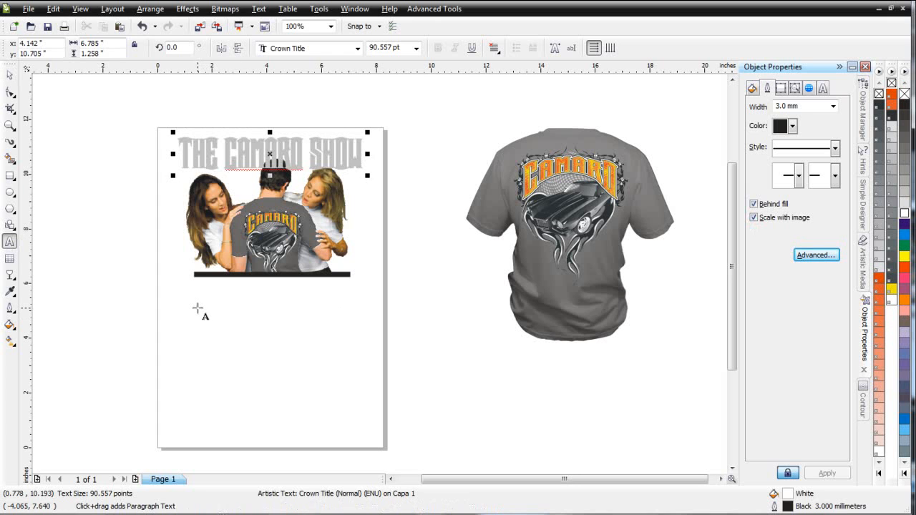
click(195, 305)
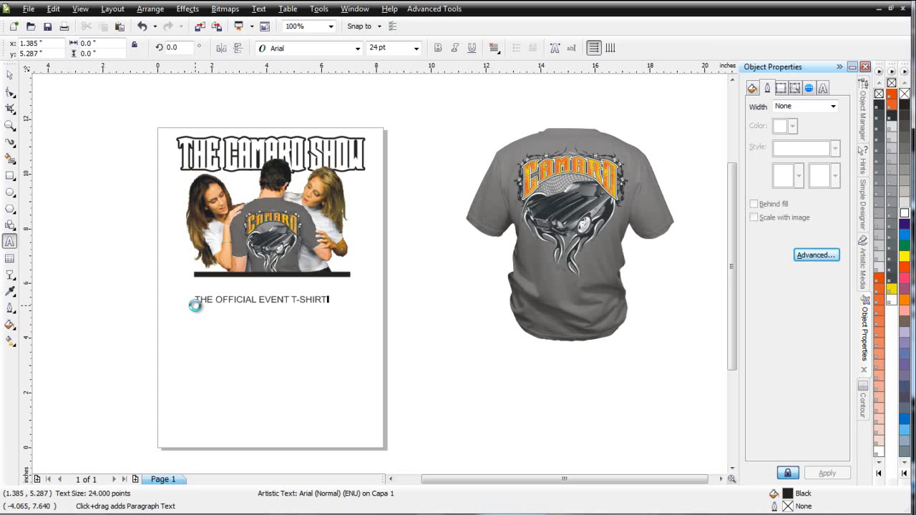
click(11, 74)
drag(334, 309, 373, 316)
mouse_move(283, 303)
mouse_down()
mouse_move(267, 297)
mouse_move(271, 289)
mouse_up()
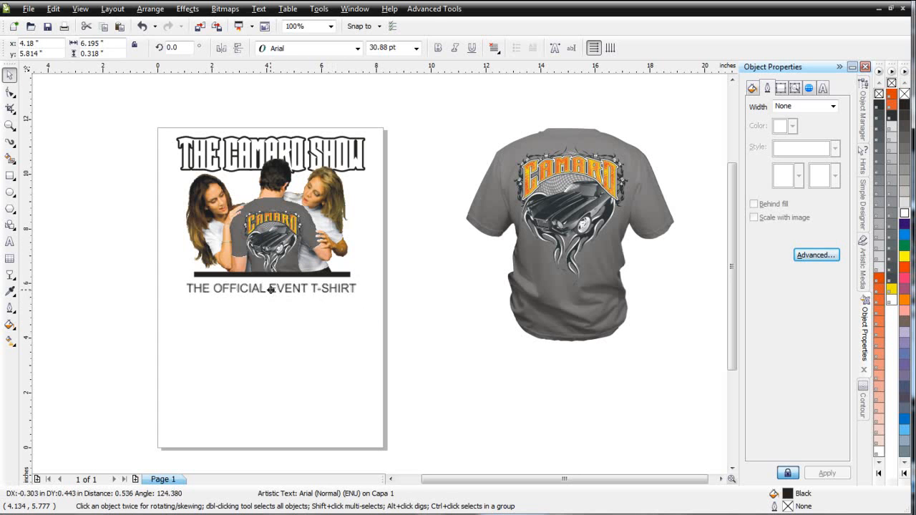
Set the event T-shirt line in the Monotone font and enlarge it to about 49 pt.
click(357, 49)
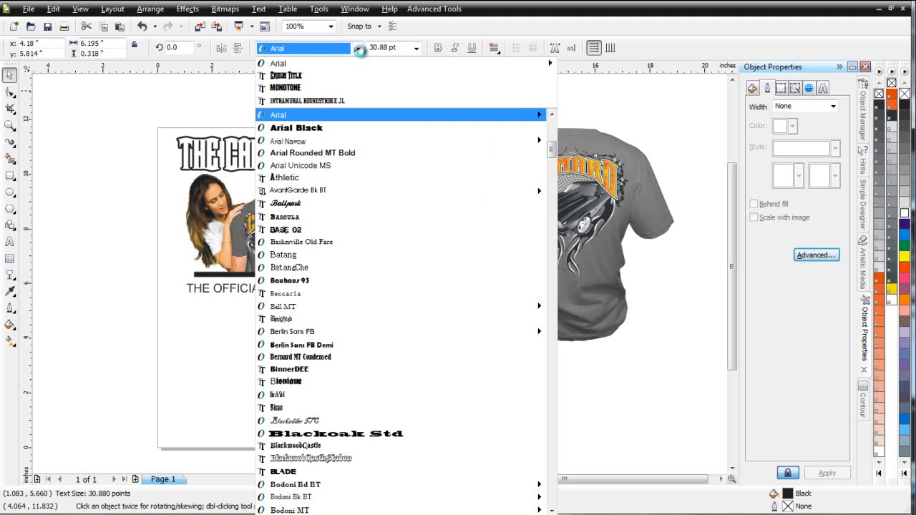
click(351, 88)
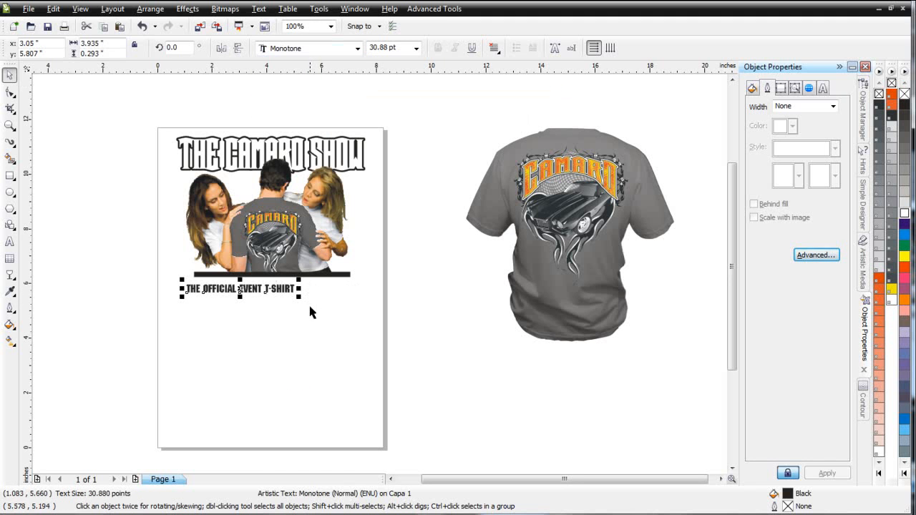
drag(301, 301, 361, 329)
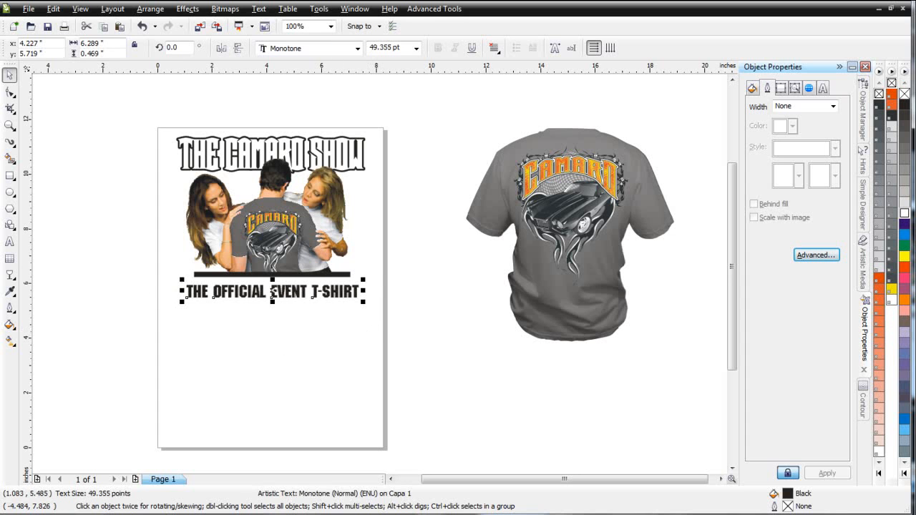
Add the two-line text "ONLY $24.99" below the event T-shirt line and centre-align it.
click(10, 247)
click(246, 327)
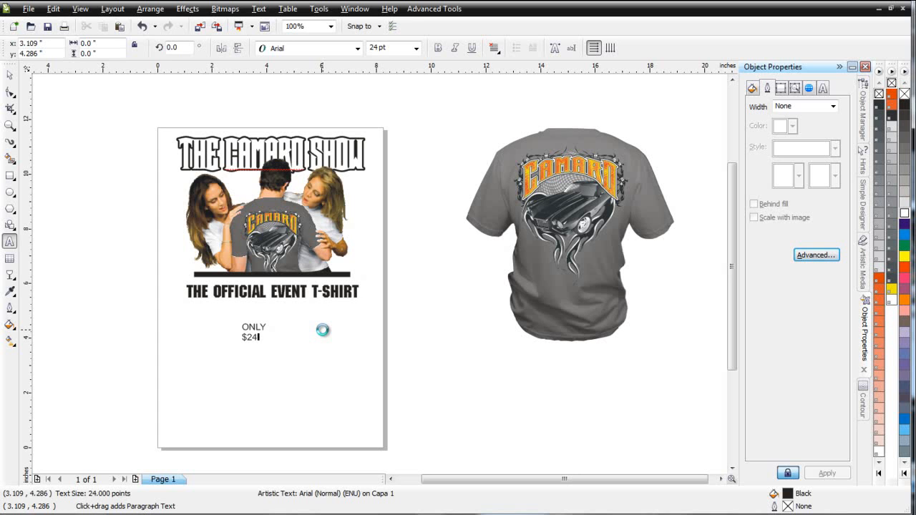
click(10, 74)
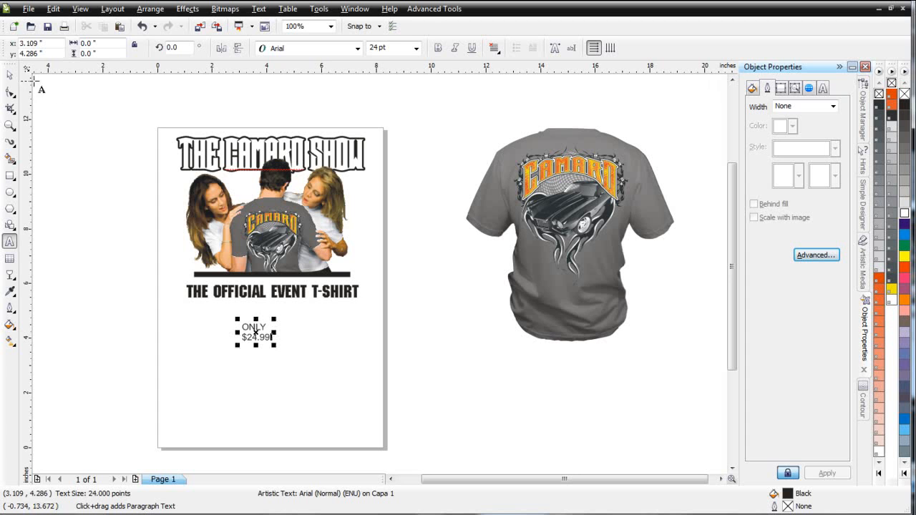
click(495, 50)
click(511, 93)
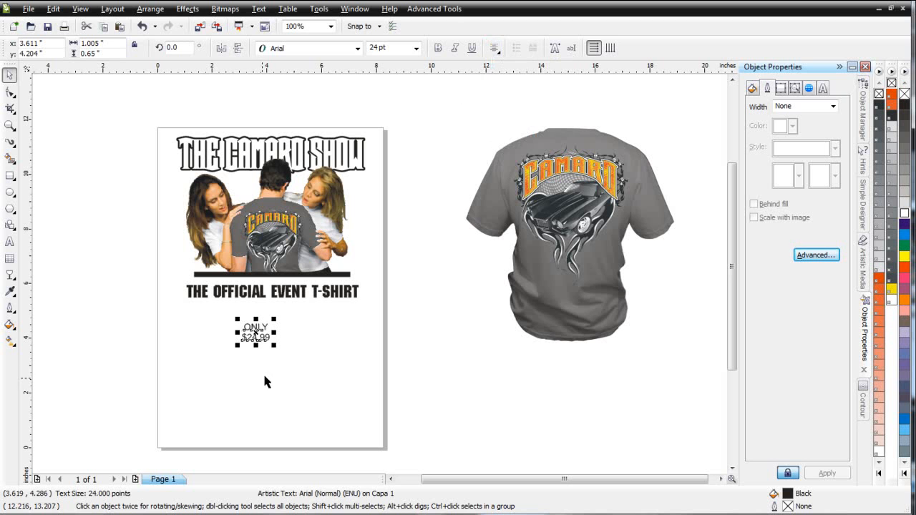
Set the price text in the Monotone font and enlarge it to about 124 pt.
click(357, 48)
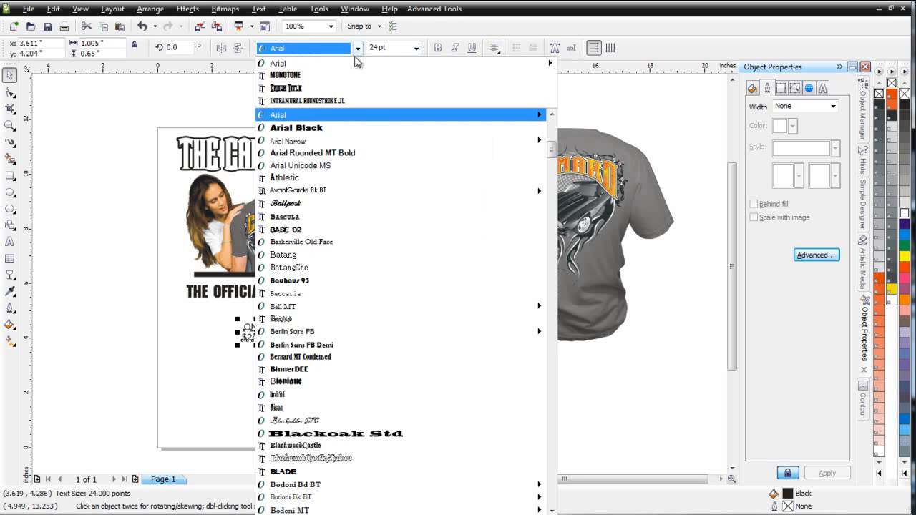
click(354, 77)
drag(273, 347, 360, 423)
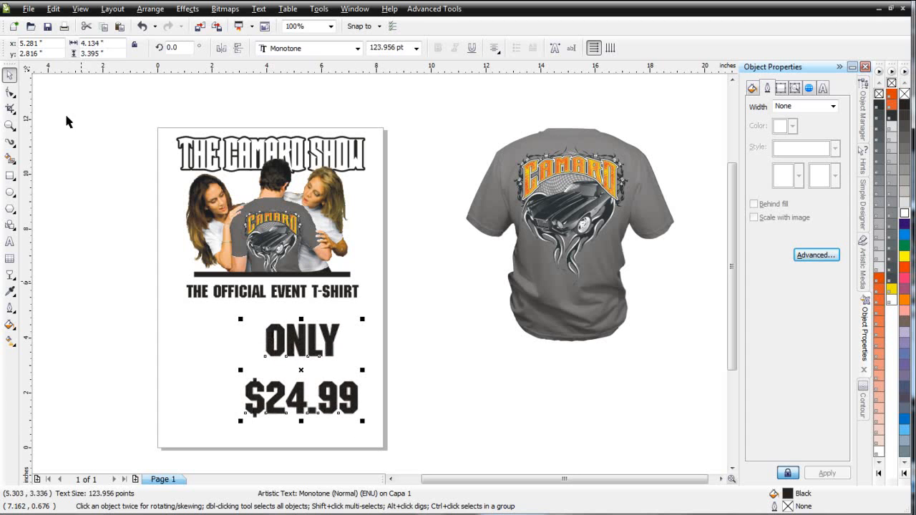
Tighten the line spacing of the price text and centre it beneath the event T-shirt line.
click(10, 93)
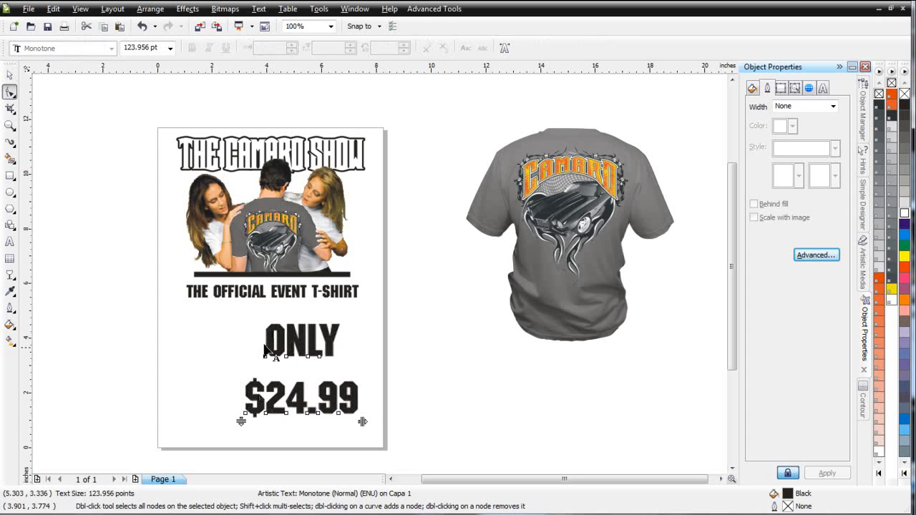
drag(243, 420, 241, 405)
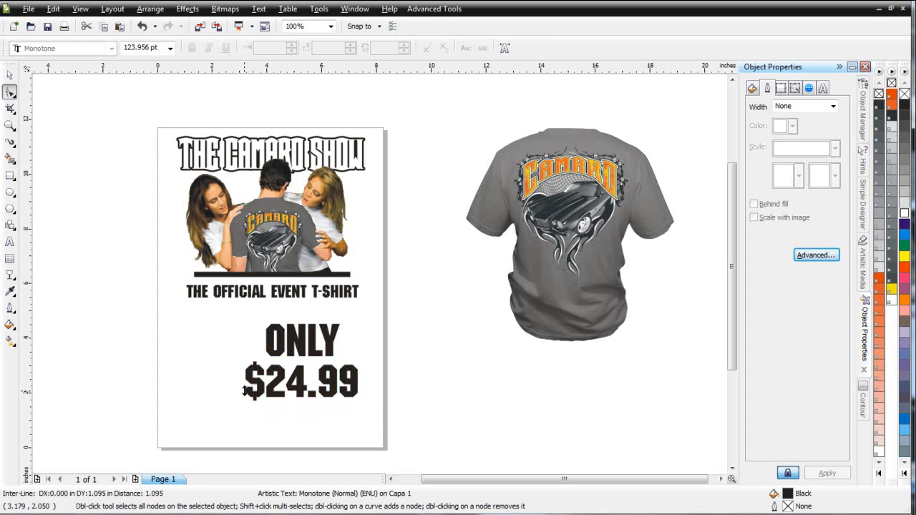
click(9, 75)
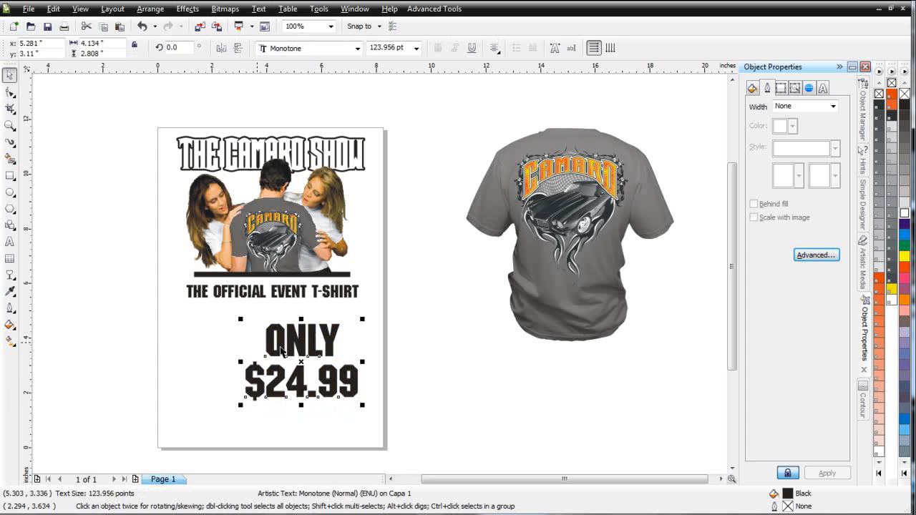
drag(271, 368, 243, 353)
Select all the flyer elements and shift them about 0.58 inches straight down on the page.
drag(159, 141, 385, 454)
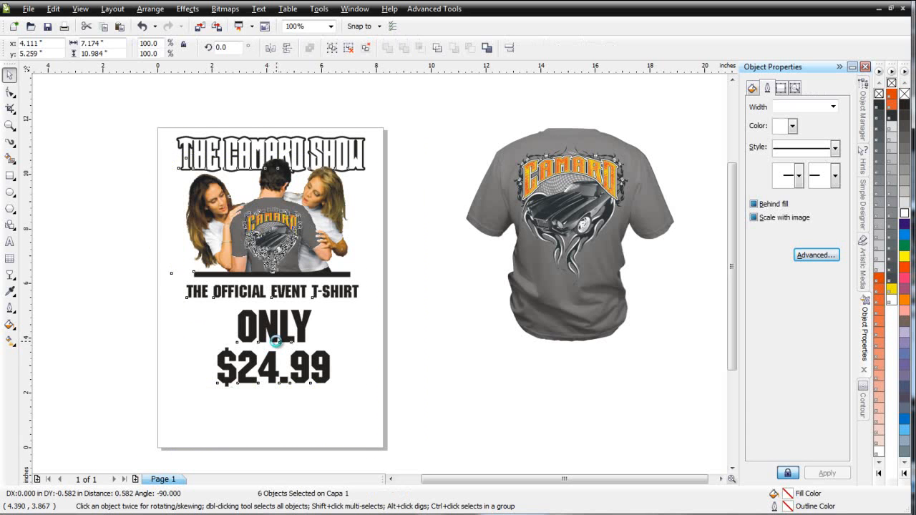
drag(278, 326, 278, 341)
click(439, 358)
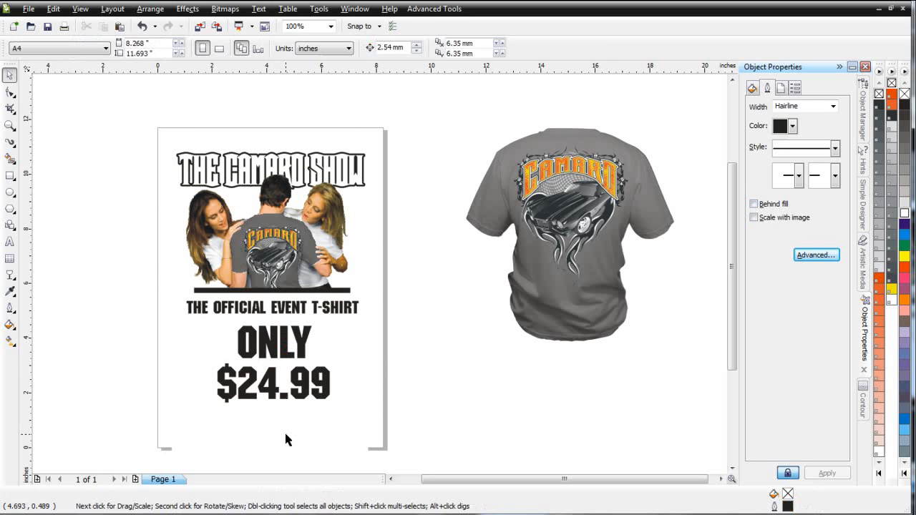
Shorten the white cover rectangle from its lower edge to about 5.29 inches high so it stays within the page.
click(285, 430)
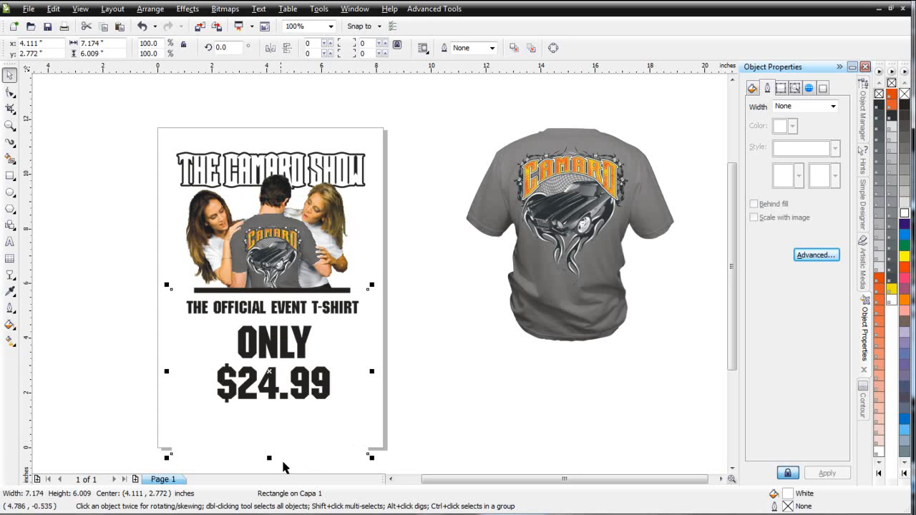
click(409, 435)
click(309, 433)
drag(270, 455, 270, 435)
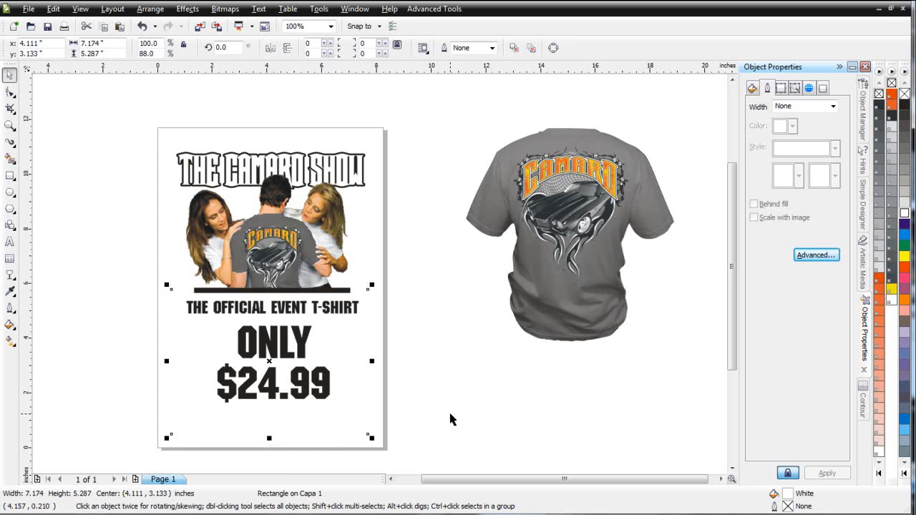
Move the complete grey T-shirt mock-up closer to the flyer and slightly down, and examine its Camaro artwork up close.
click(561, 358)
drag(448, 89, 705, 459)
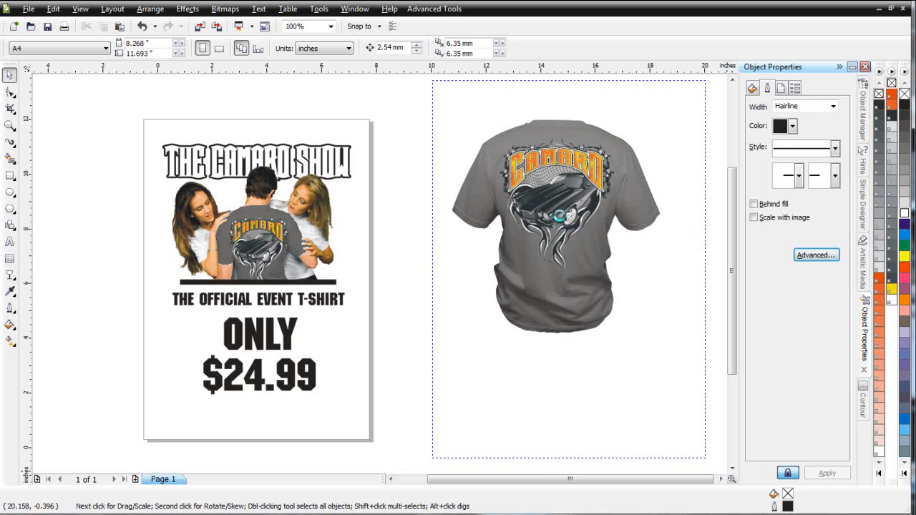
drag(556, 215, 501, 261)
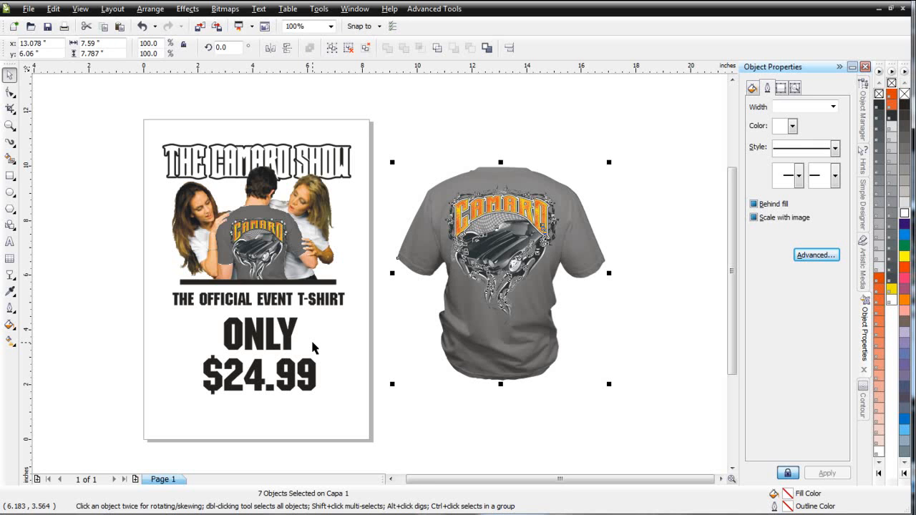
click(9, 125)
drag(436, 176, 577, 322)
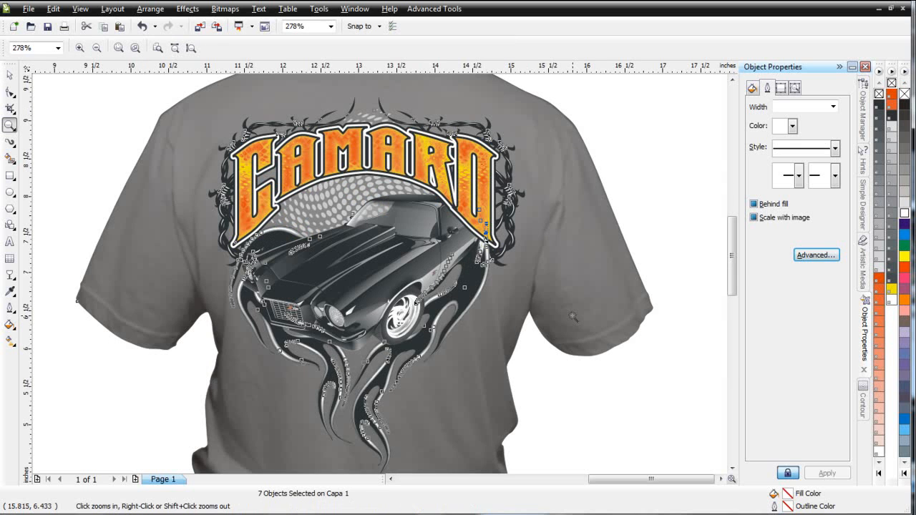